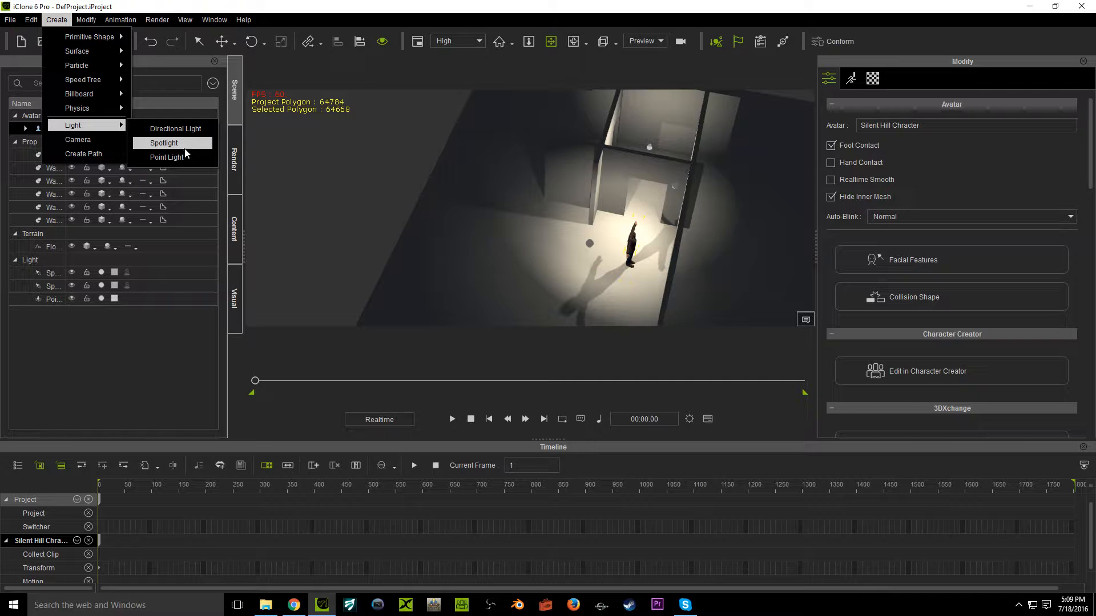
Add another point light and move it into the far room at about X 381.7, Y 420.8, Z 285.8
left_click(221, 42)
left_click_drag(526, 188, 564, 101)
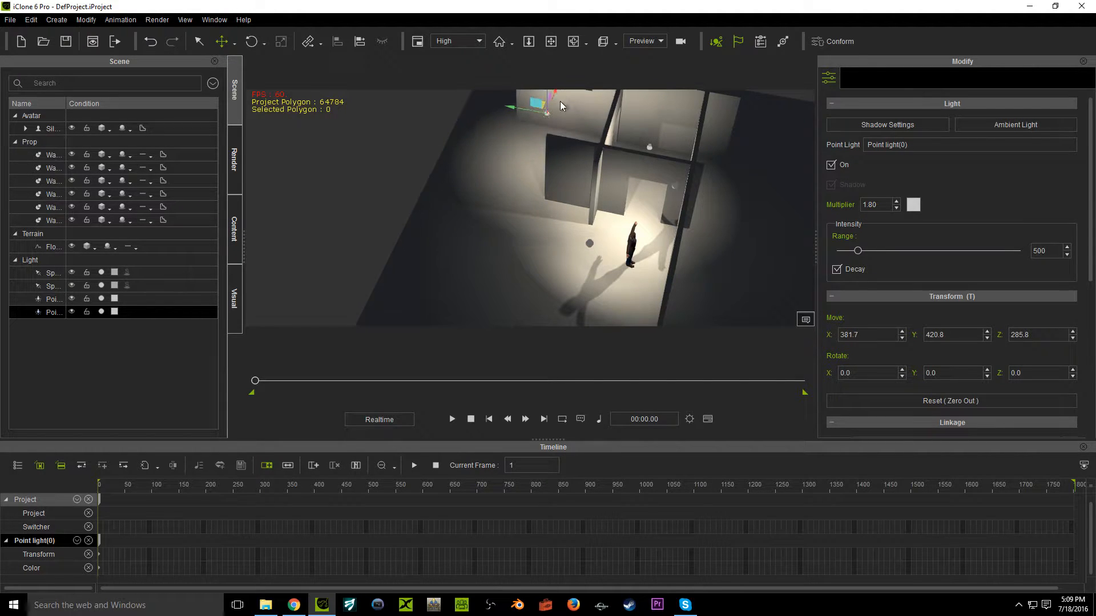
right_click_drag(529, 166, 588, 128)
Draw a motion path running from beside the character through the doorway into the room behind
left_click(552, 41)
left_click_drag(548, 217, 240, 168)
left_click(562, 215)
right_click_drag(240, 169, 416, 282)
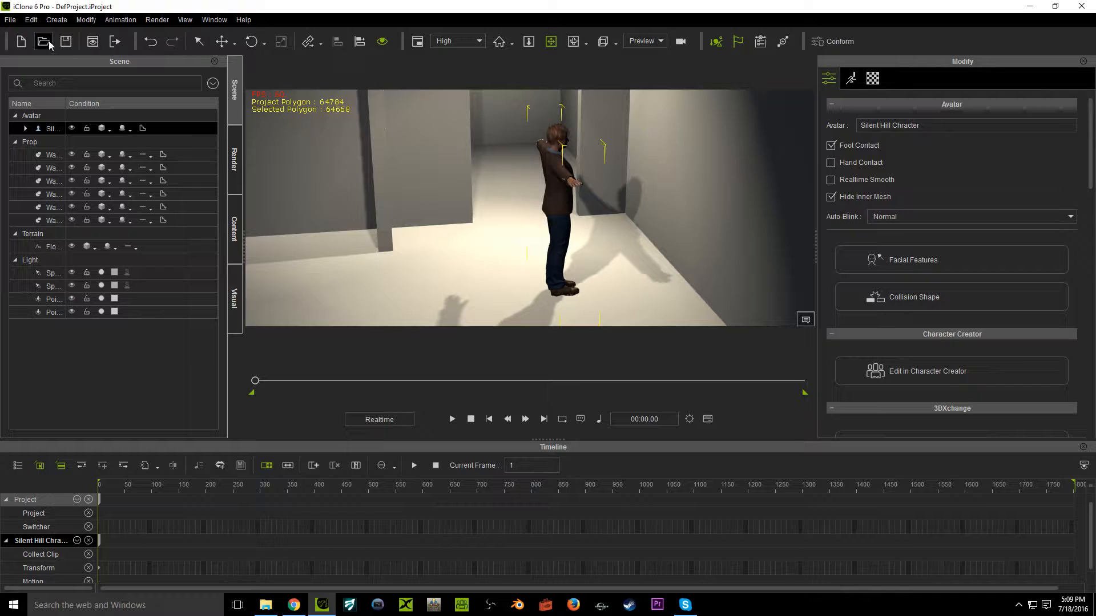
left_click(56, 19)
mouse_move(50, 127)
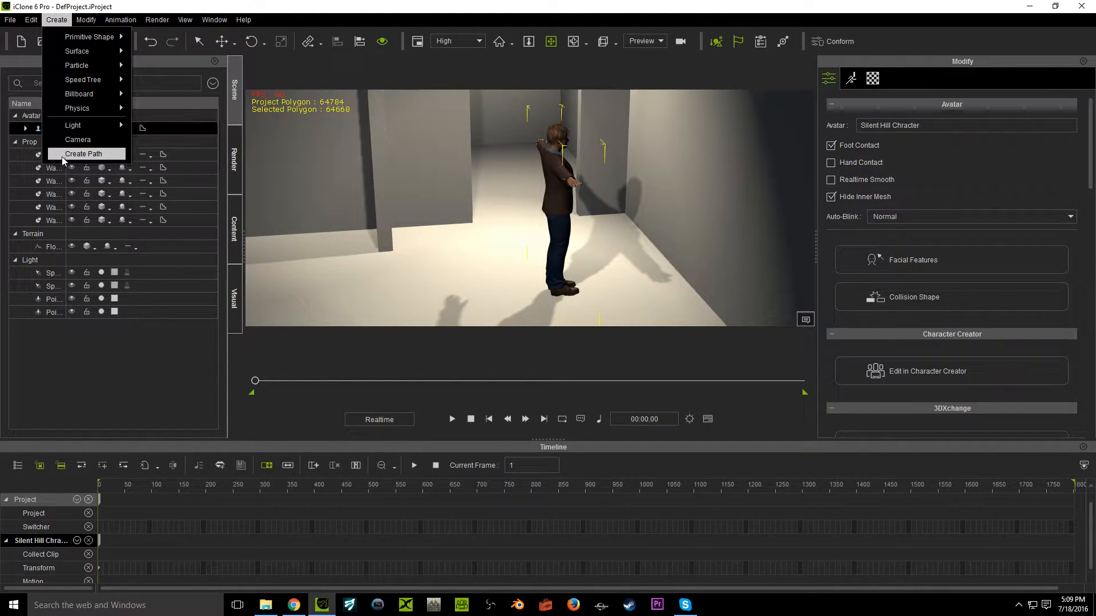
left_click(83, 154)
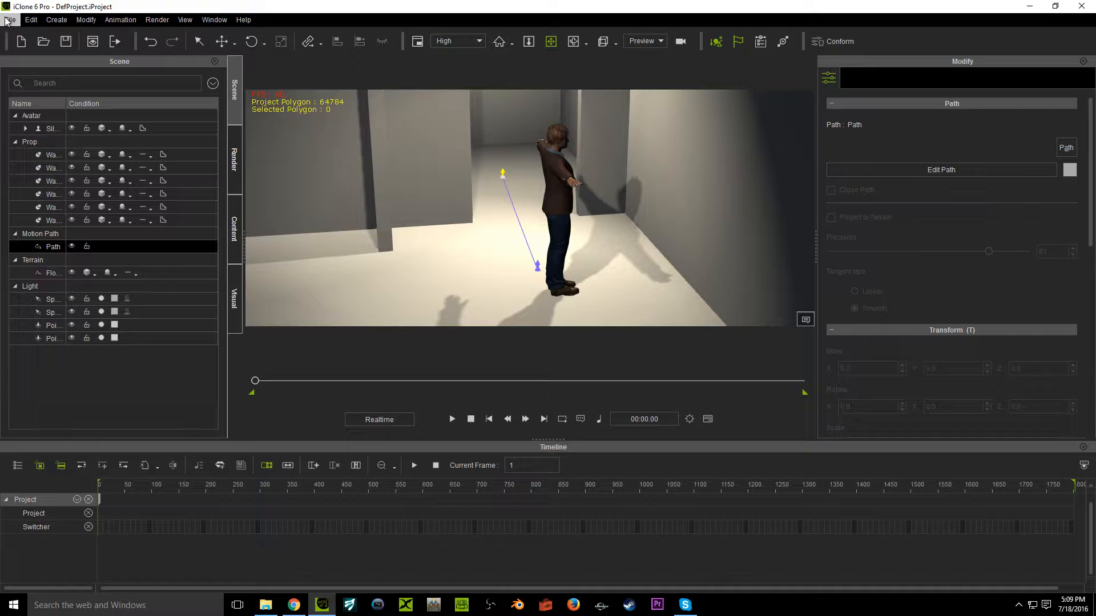
left_click(57, 20)
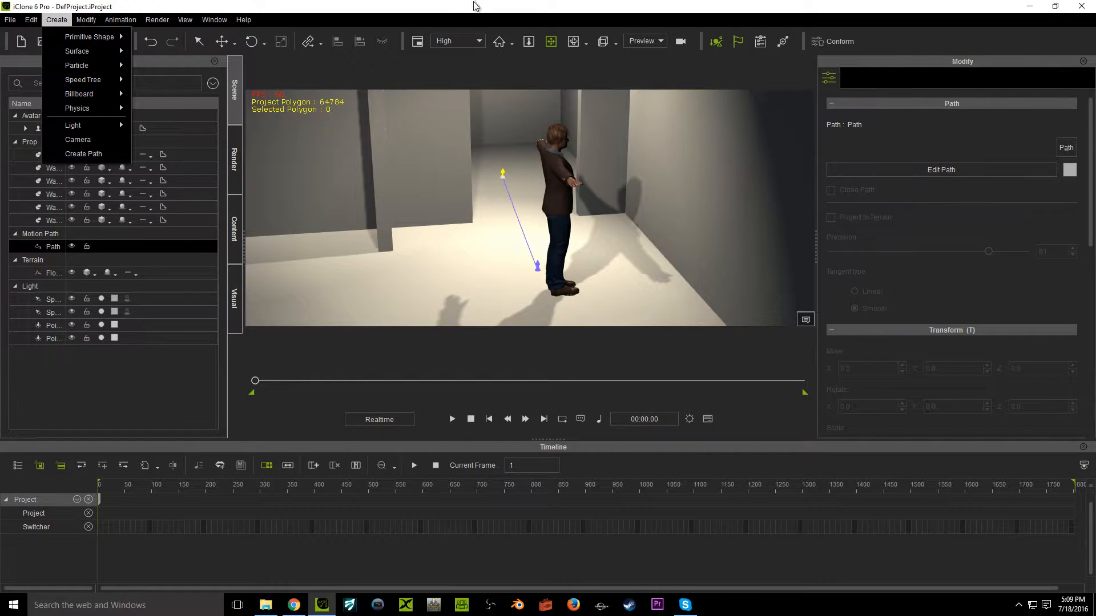
left_click(616, 142)
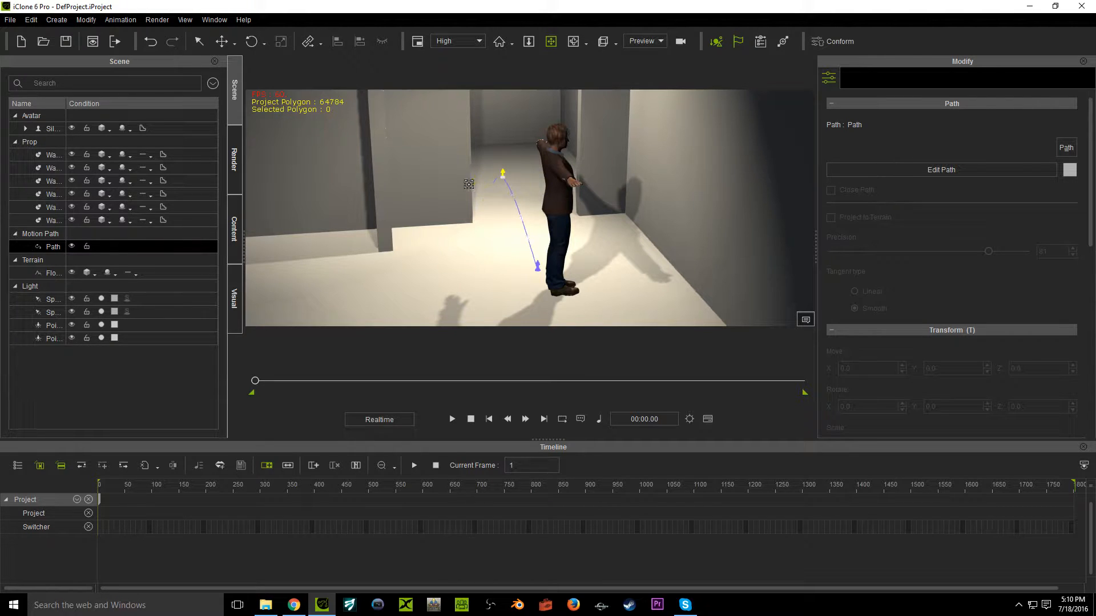
right_click(517, 166)
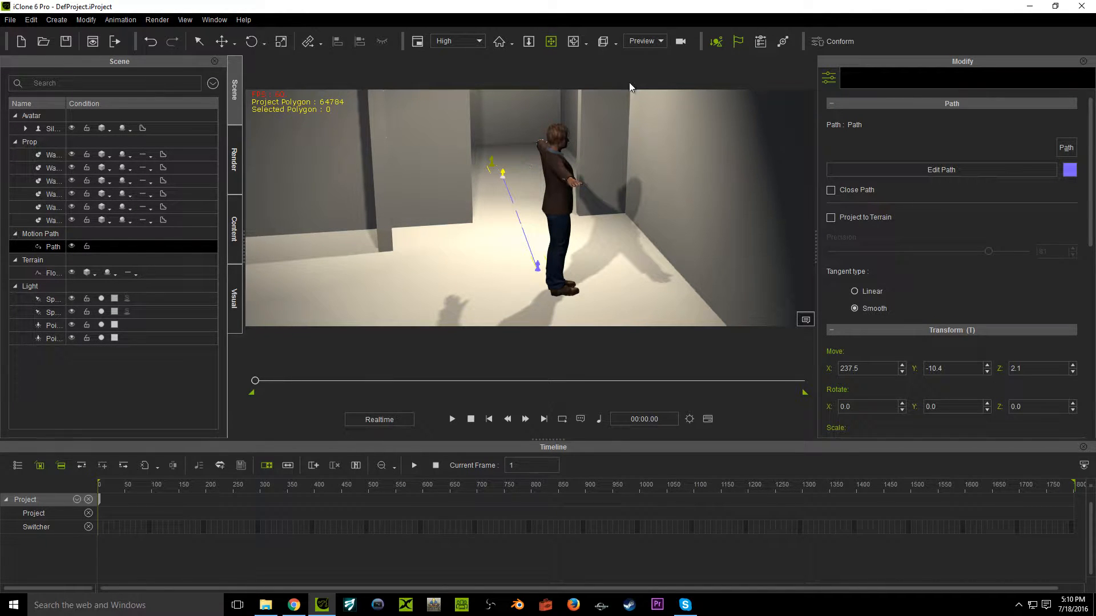
Edit the motion path and move its end control point deeper into the room beyond the doorway
left_click_drag(551, 41, 446, 243)
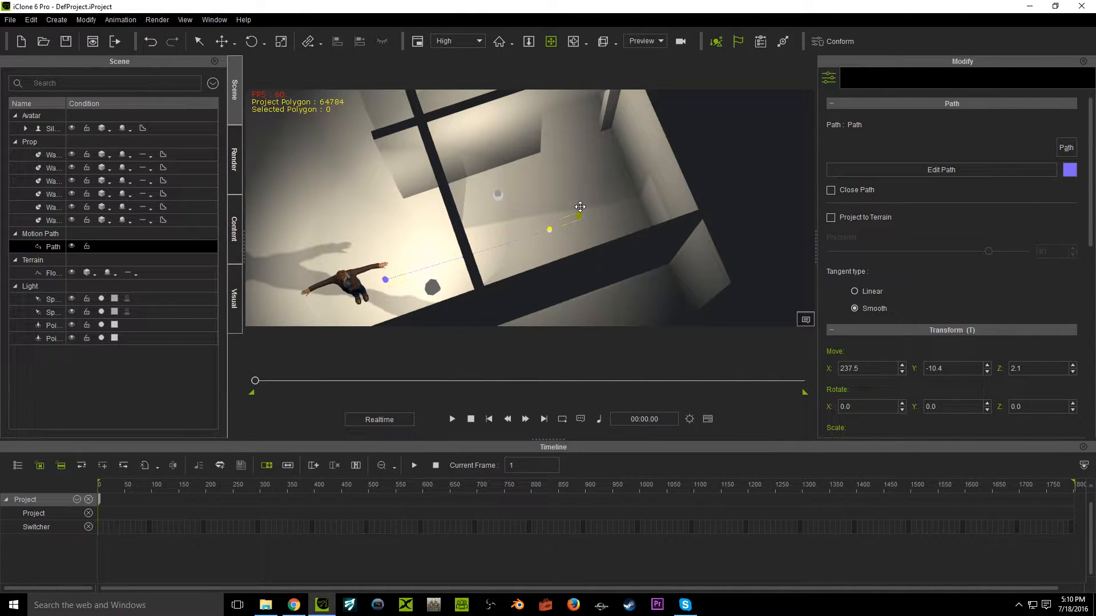
left_click_drag(579, 206, 564, 230)
left_click(222, 41)
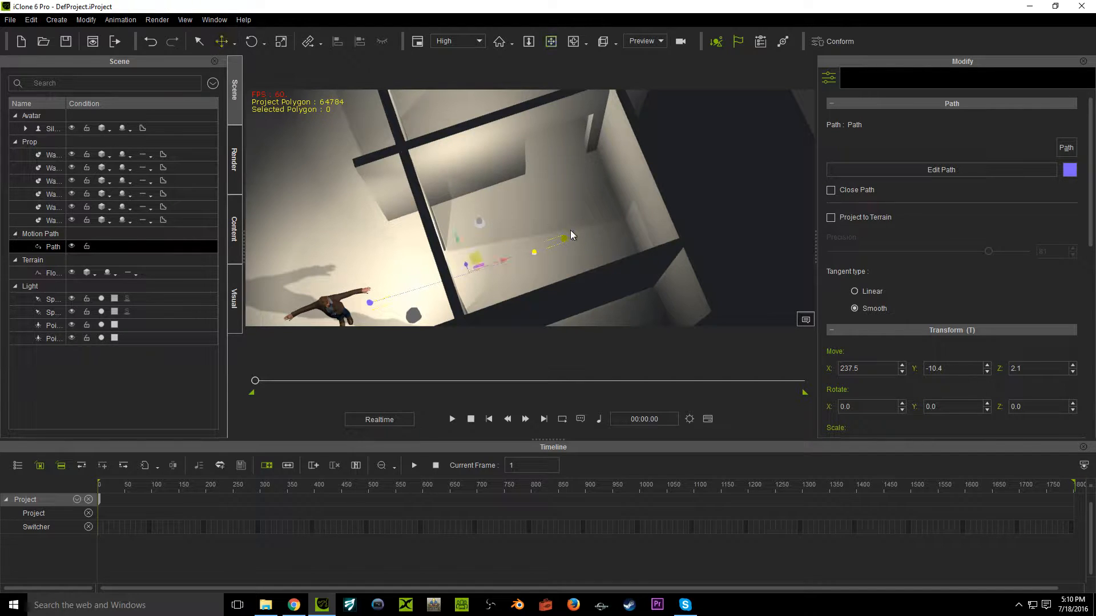
left_click(936, 169)
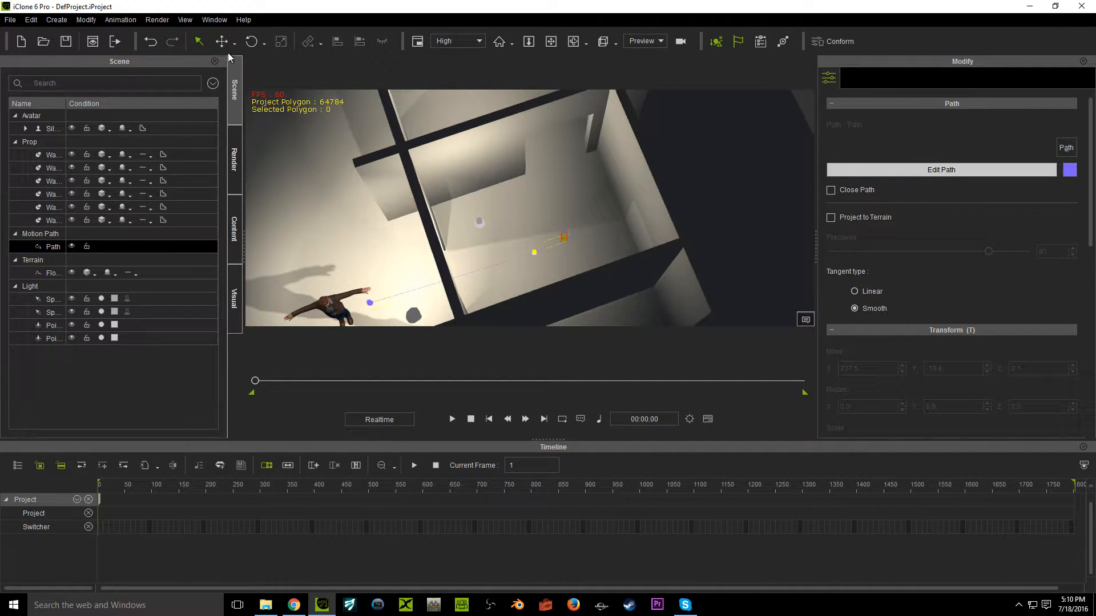
left_click_drag(555, 208, 504, 116)
left_click_drag(565, 131, 602, 126)
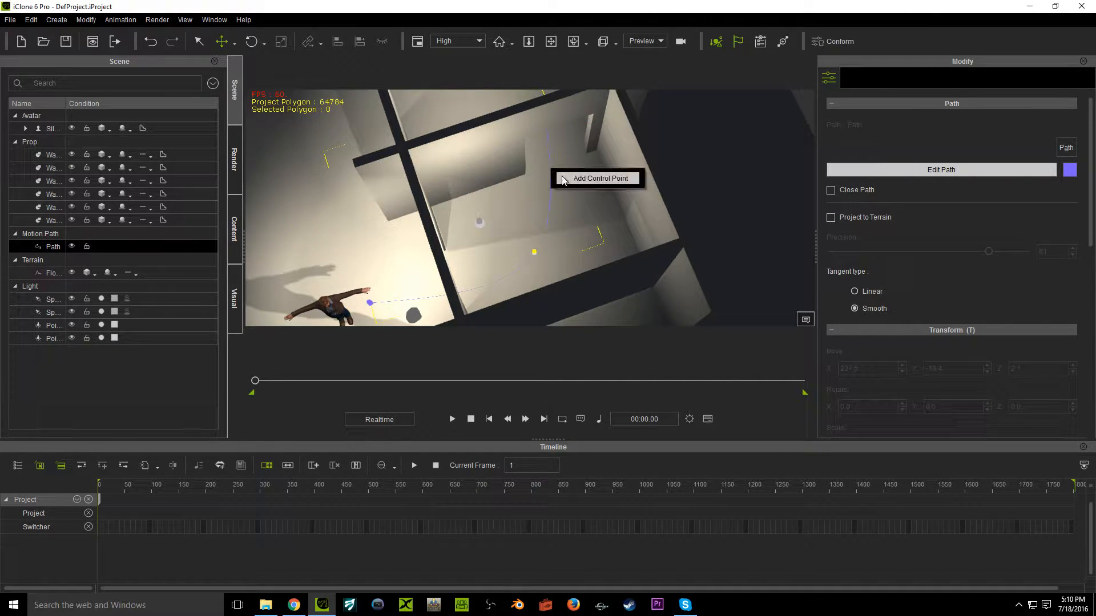
left_click(551, 167)
left_click_drag(588, 156, 602, 158)
left_click_drag(550, 130, 542, 170)
Extend the path's end control point into the adjoining room and finish editing the path
right_click_drag(541, 170, 474, 209)
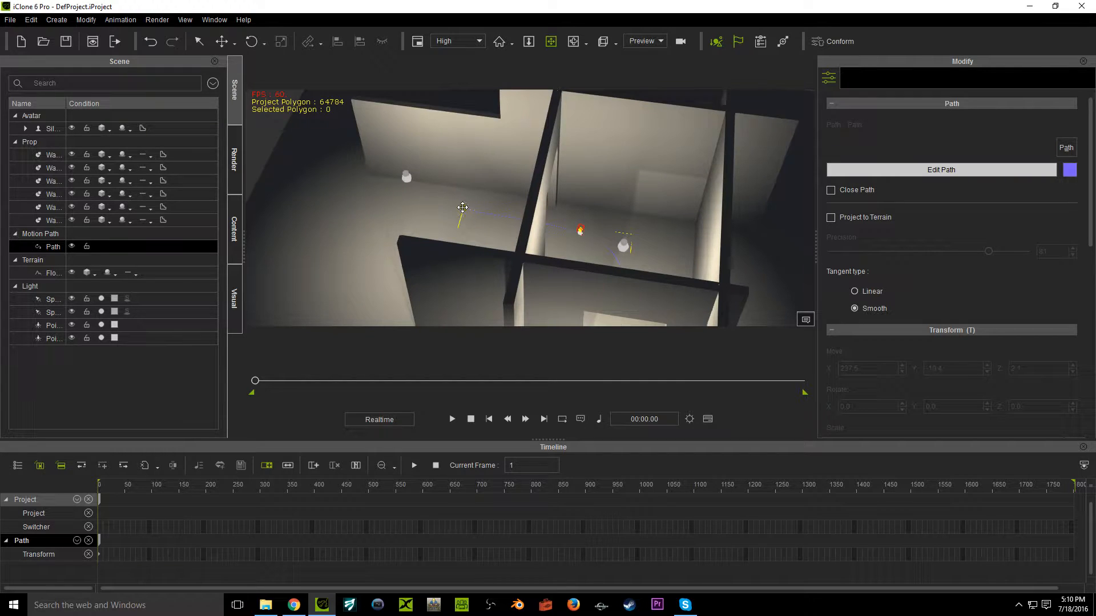
left_click(234, 45)
left_click_drag(470, 184, 551, 176)
left_click(551, 41)
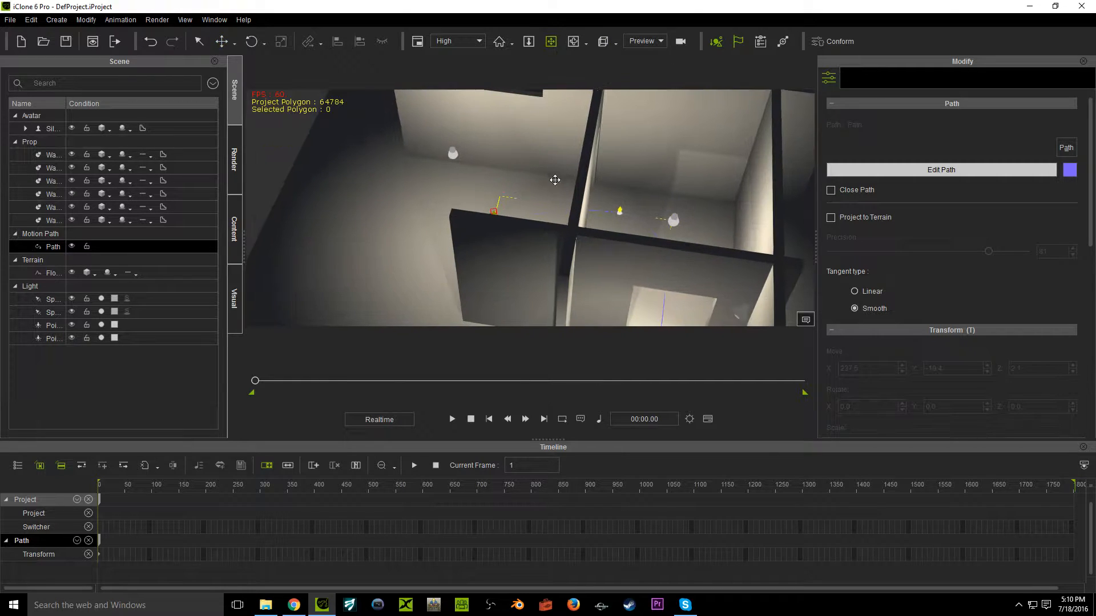
left_click(949, 171)
Attach the character to the starting point of the motion path with Pick Path
scroll(489, 168, "down", 3)
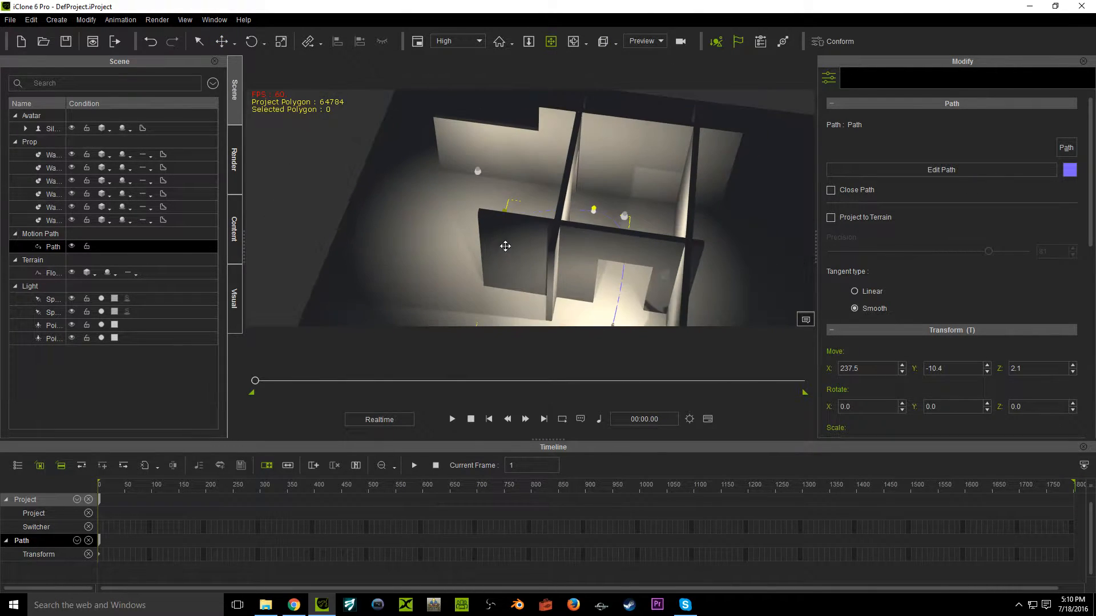
right_click_drag(504, 244, 522, 78)
right_click_drag(553, 221, 582, 241)
scroll(564, 173, "up", 5)
left_click(649, 163)
right_click(575, 200)
mouse_move(605, 240)
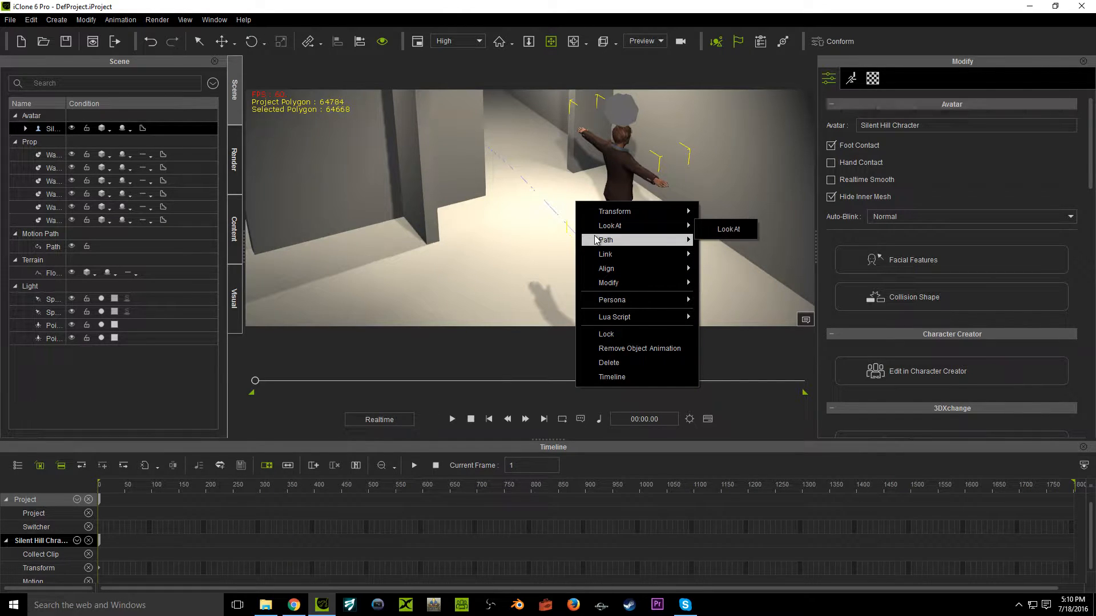
left_click(732, 243)
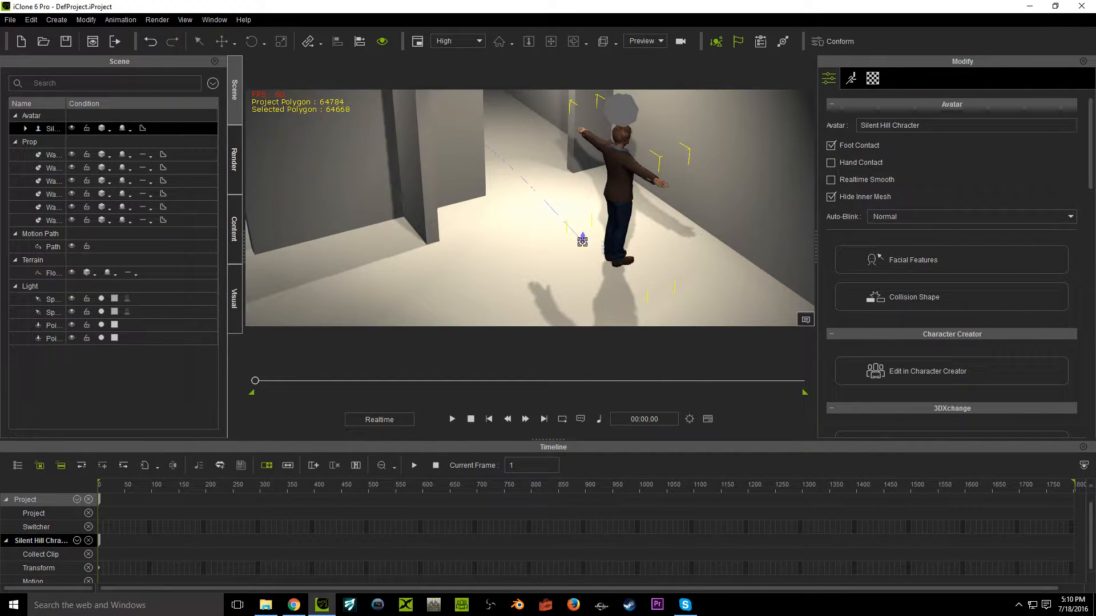
left_click(583, 238)
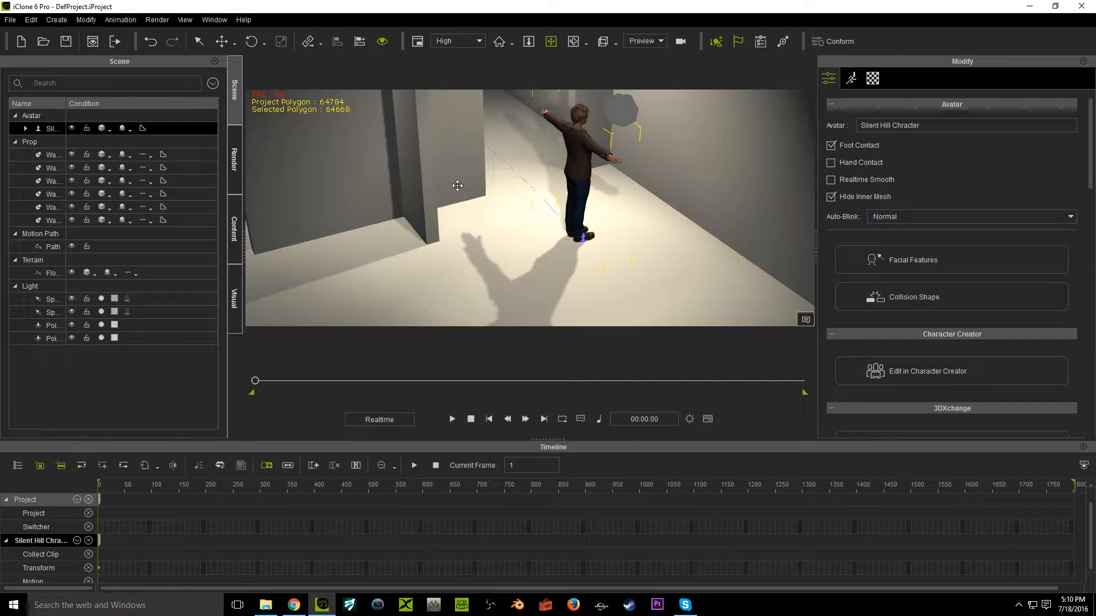
At frame 781, attach the character to the end point of the motion path with Pick Path
left_click_drag(457, 186, 619, 233)
right_click_drag(448, 149, 512, 200)
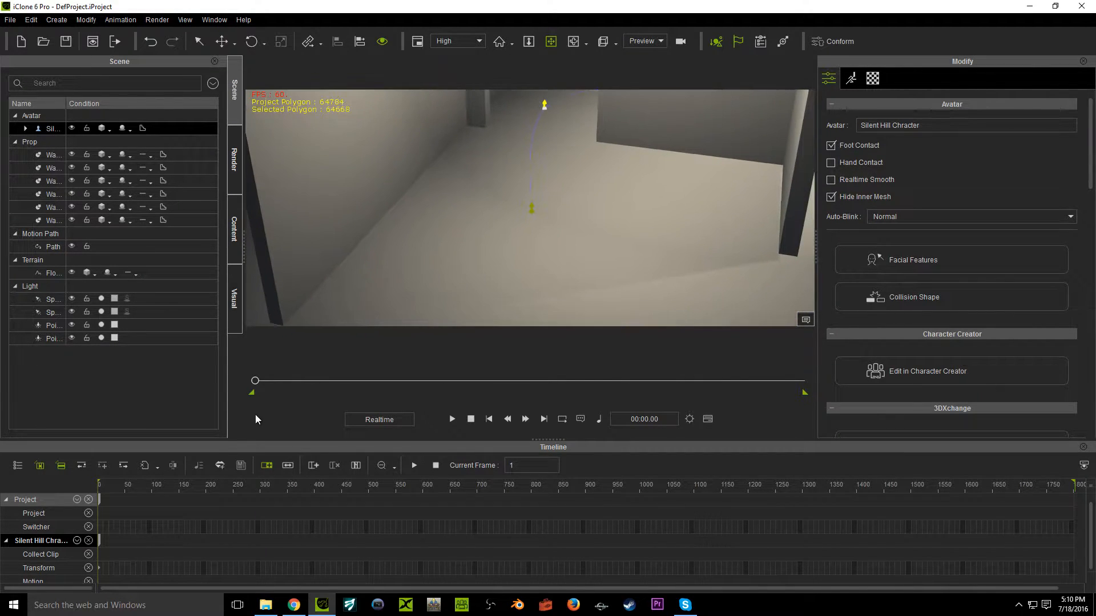
left_click_drag(255, 381, 495, 383)
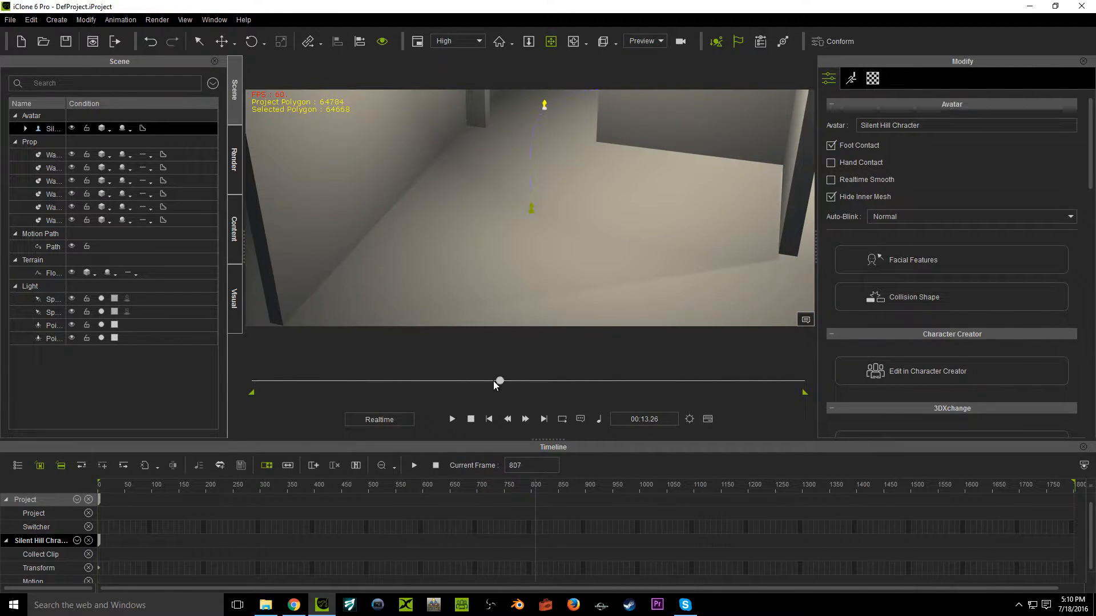
right_click(466, 166)
mouse_move(513, 206)
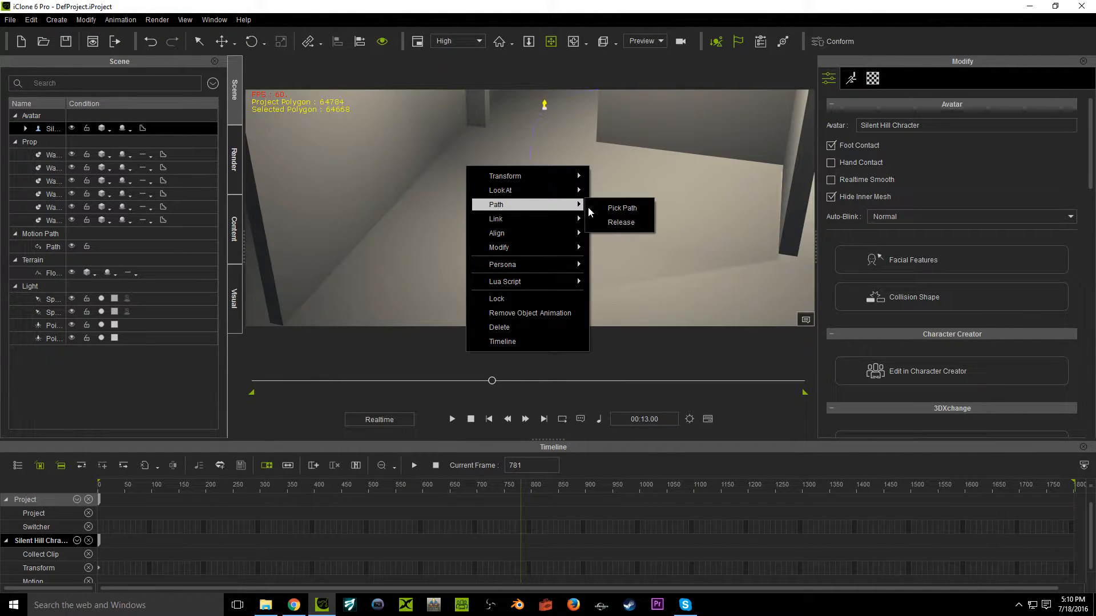
left_click(622, 207)
left_click(530, 211)
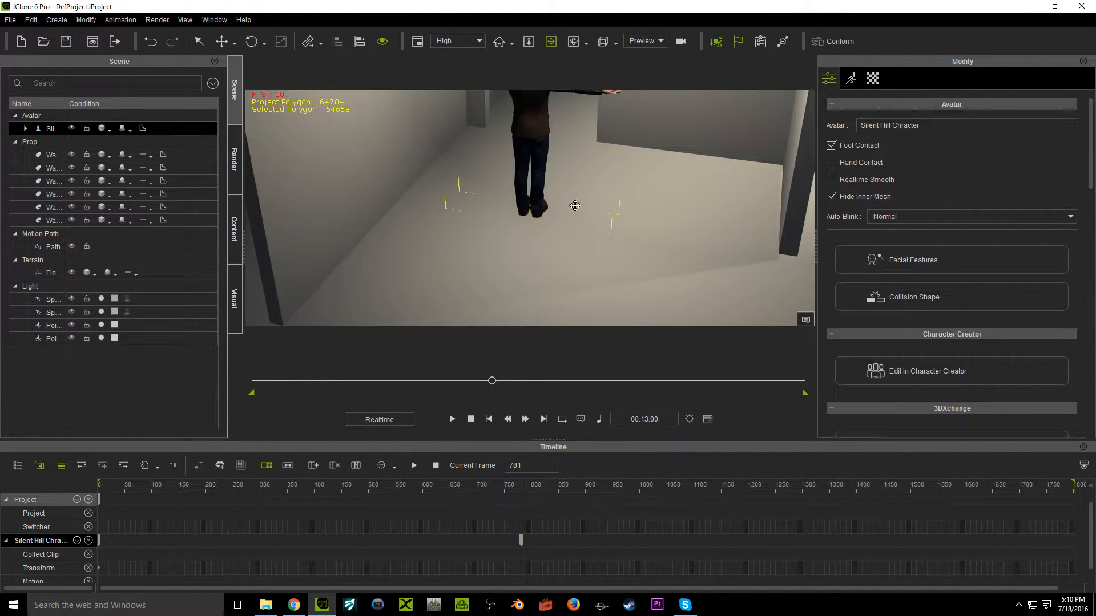
Play back the character's movement along the path from the first frame
left_click(470, 419)
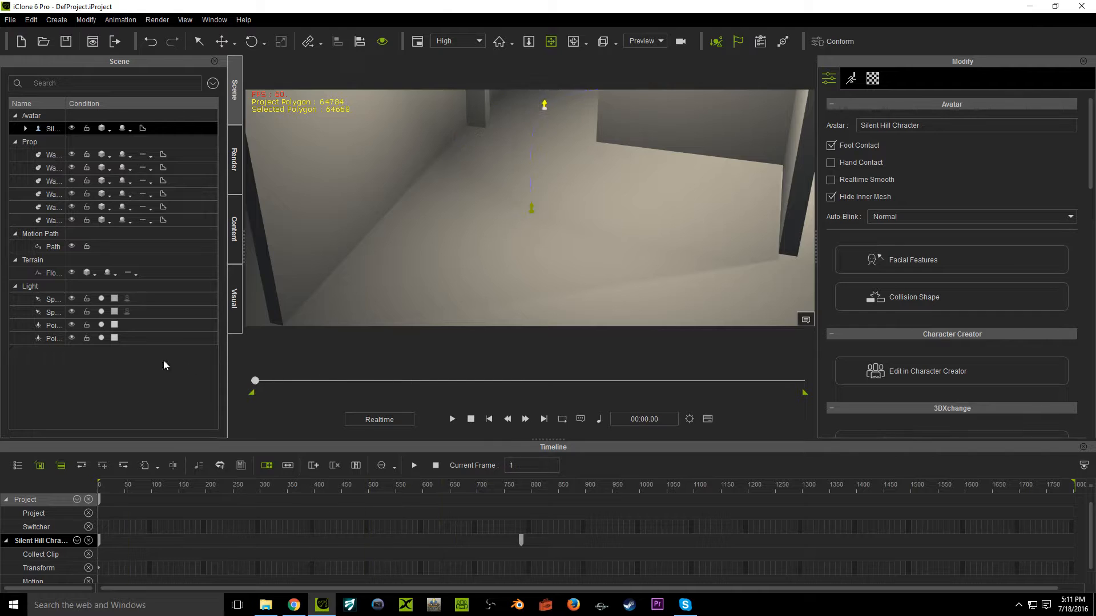
key("space")
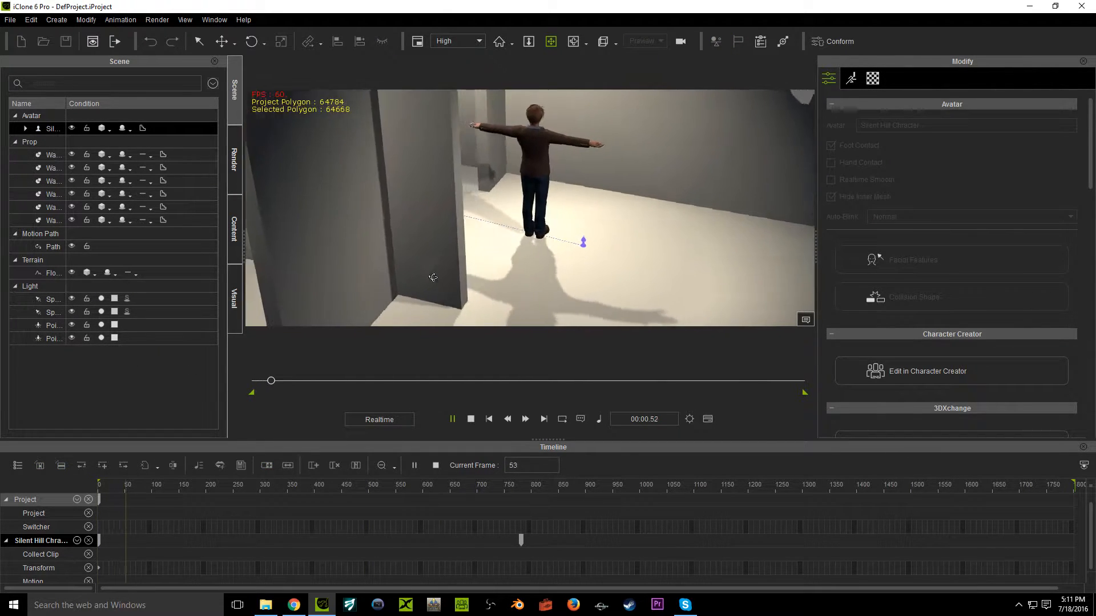
key("space")
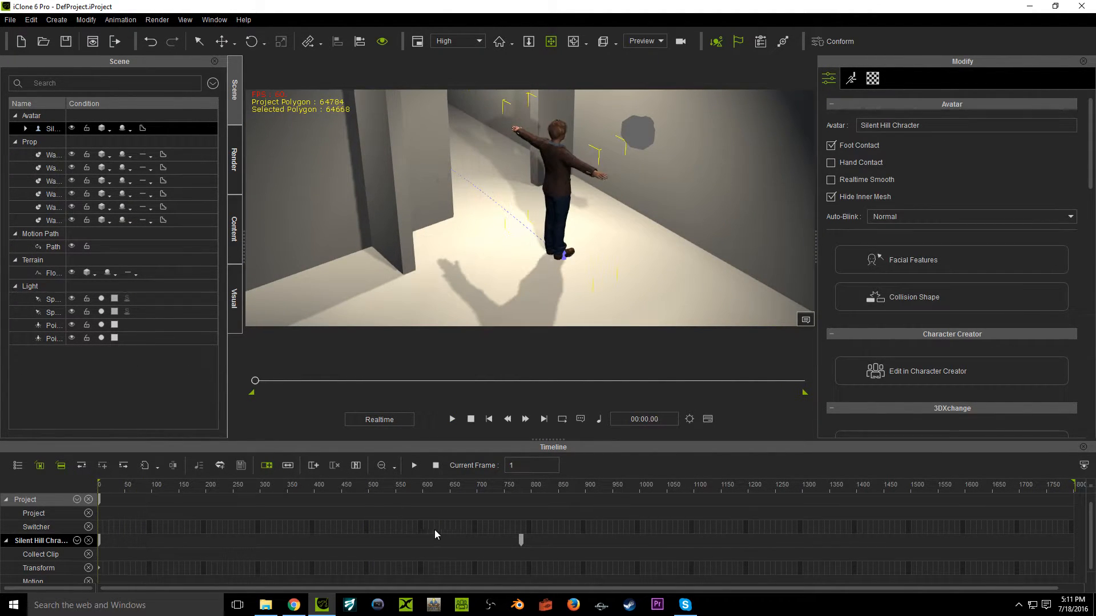
Show the character's Constraint track in the timeline and move the path's end key to about frame 650
left_click(75, 540)
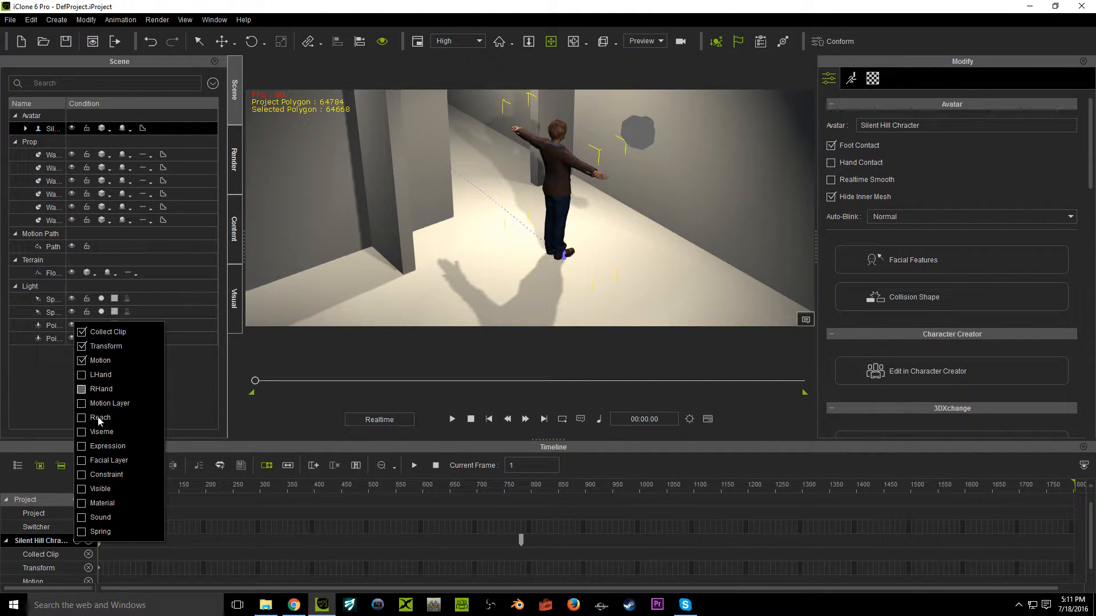
left_click(272, 551)
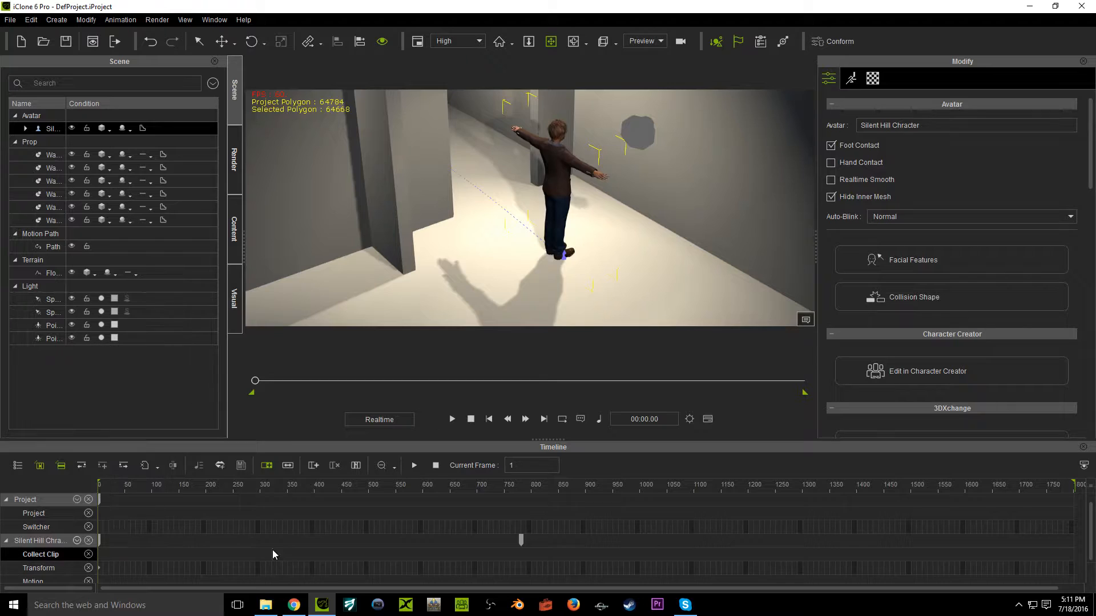
scroll(269, 541, "down", 1)
left_click_drag(517, 572, 451, 574)
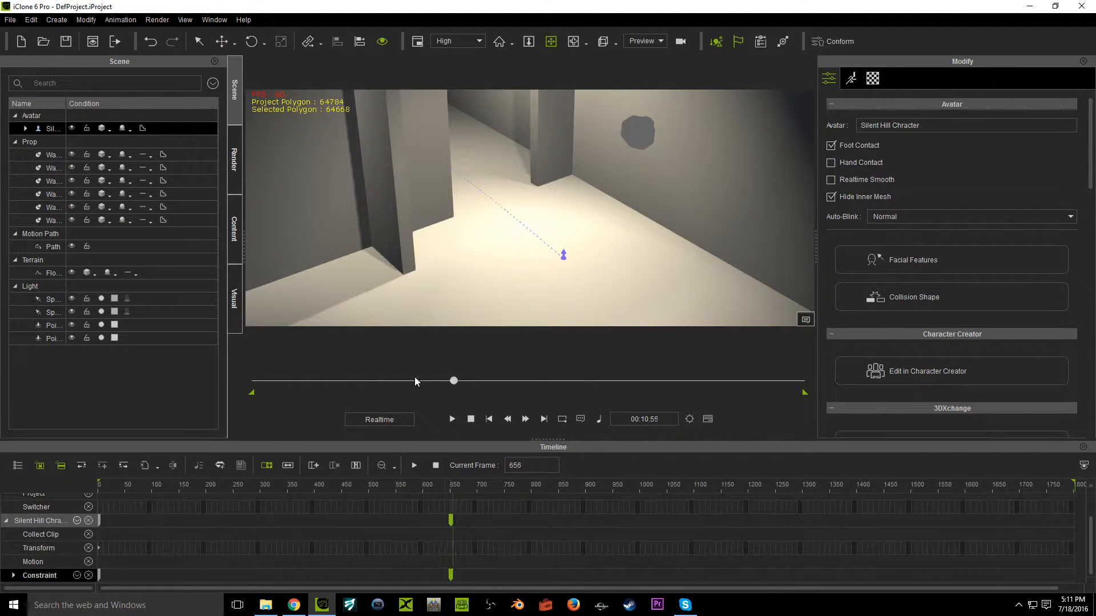
Rewind to the start and play the animation to check the character's speed through the doorway
left_click_drag(451, 381, 170, 384)
key("space")
right_click_drag(603, 235, 447, 104)
middle_click_drag(447, 104, 458, 260)
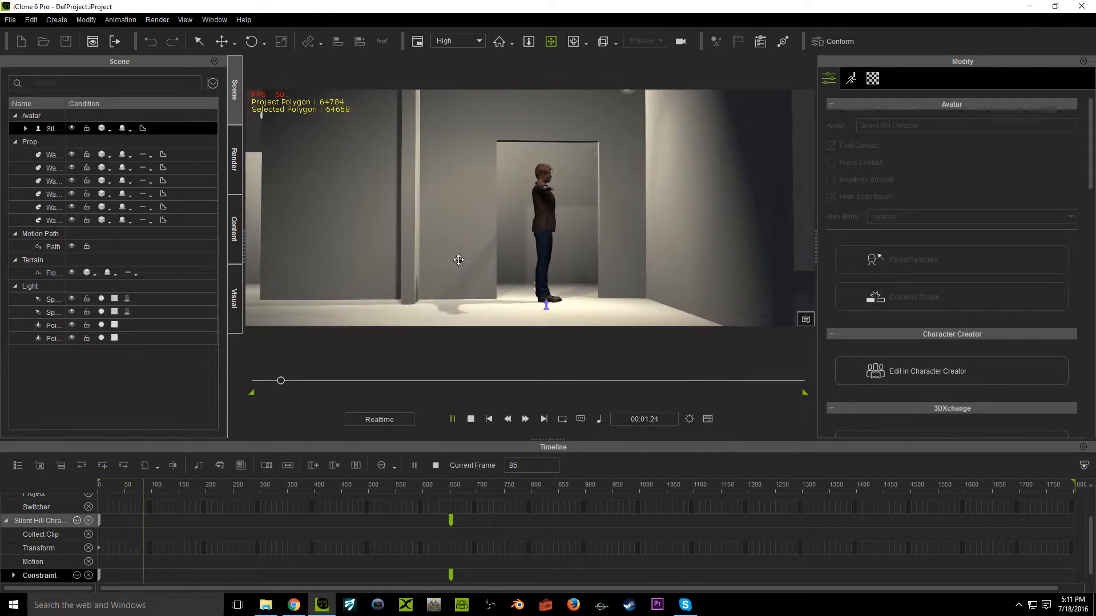
scroll(458, 260, "up", 3)
left_click(414, 465)
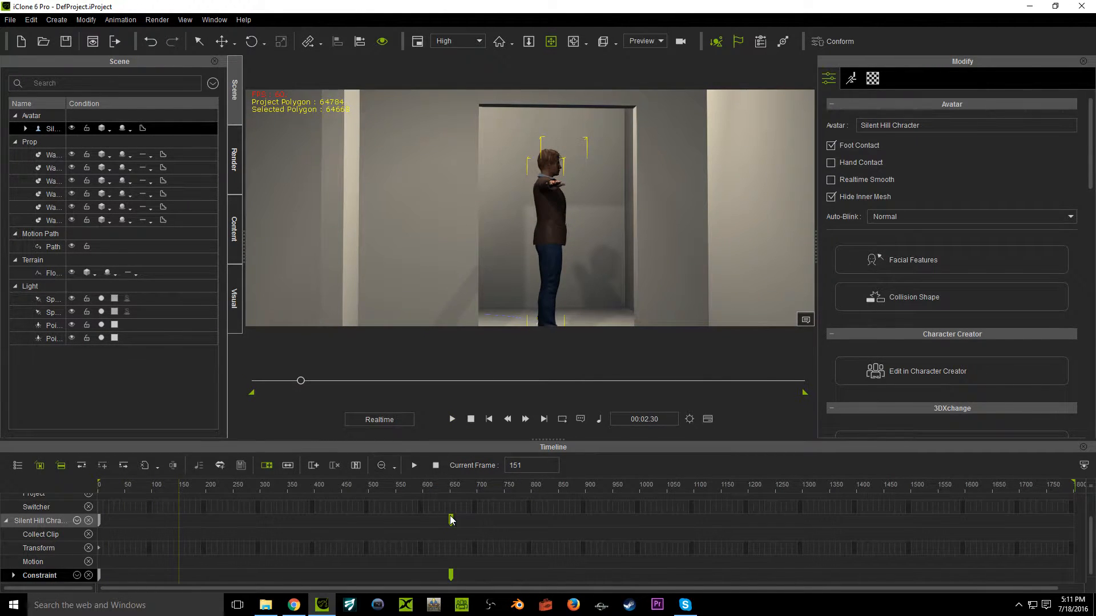
Move the path's end key to about frame 600 and play the movement from the start
mouse_move(450, 519)
left_mouse_down()
mouse_move(432, 519)
mouse_move(422, 486)
left_mouse_up()
left_click_drag(412, 377, 235, 379)
key("space")
scroll(542, 223, "up", 4)
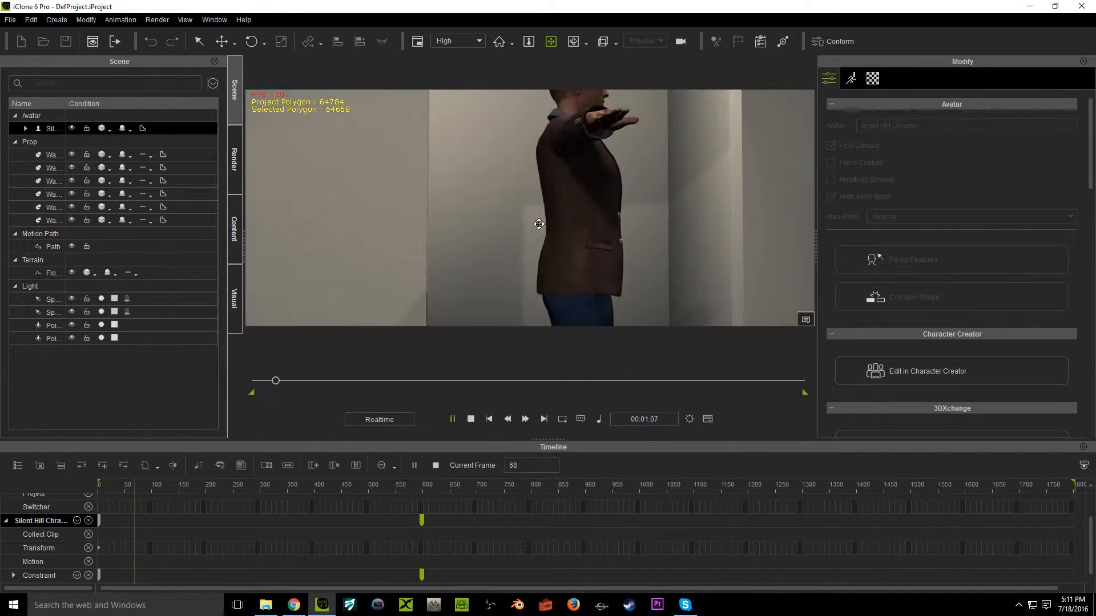
key("space")
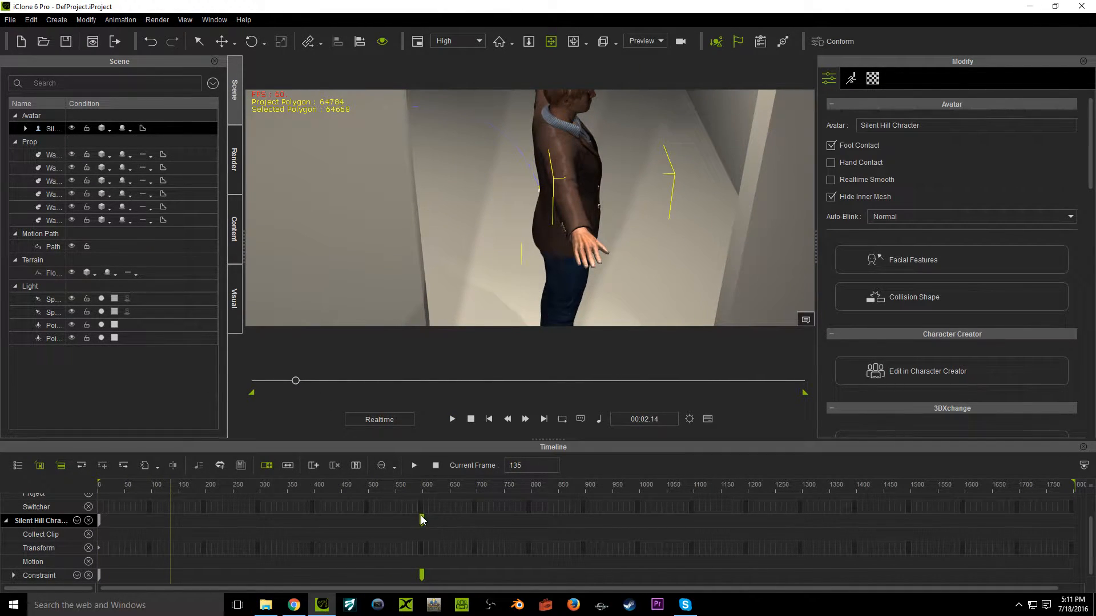
Move the path's end key to about frame 500 and preview the faster movement from the start
left_click(370, 499)
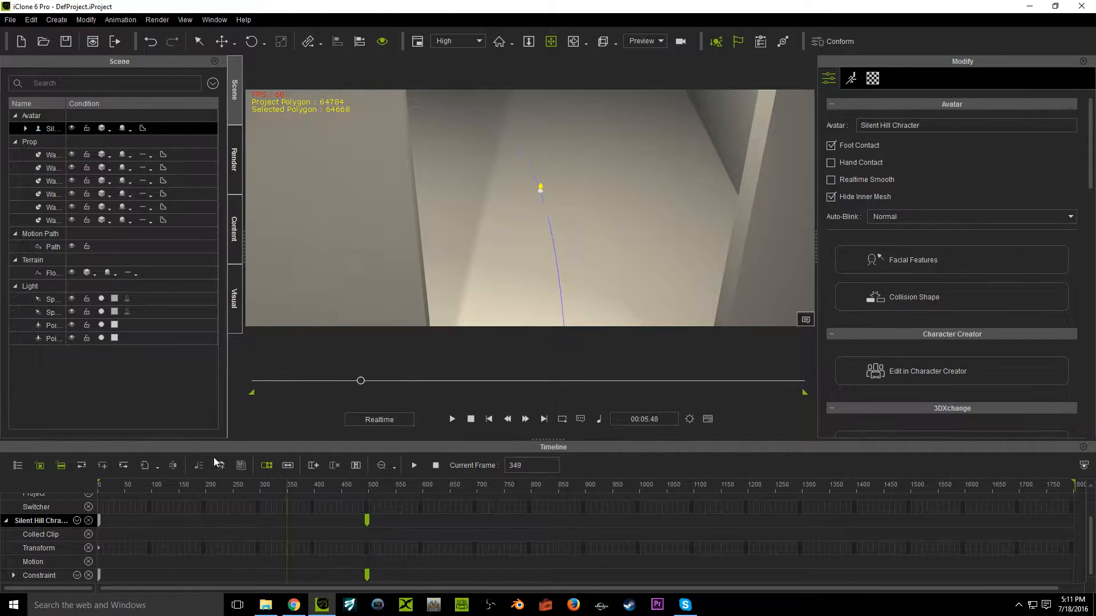
left_click_drag(219, 459, 108, 436)
key("space")
scroll(406, 320, "down", 5)
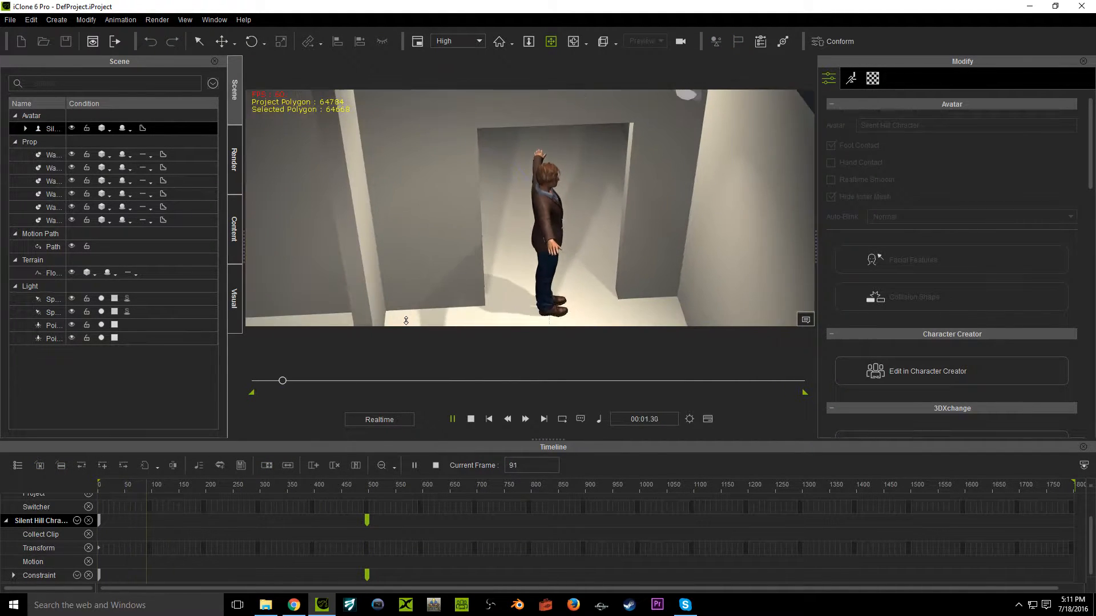
key("space")
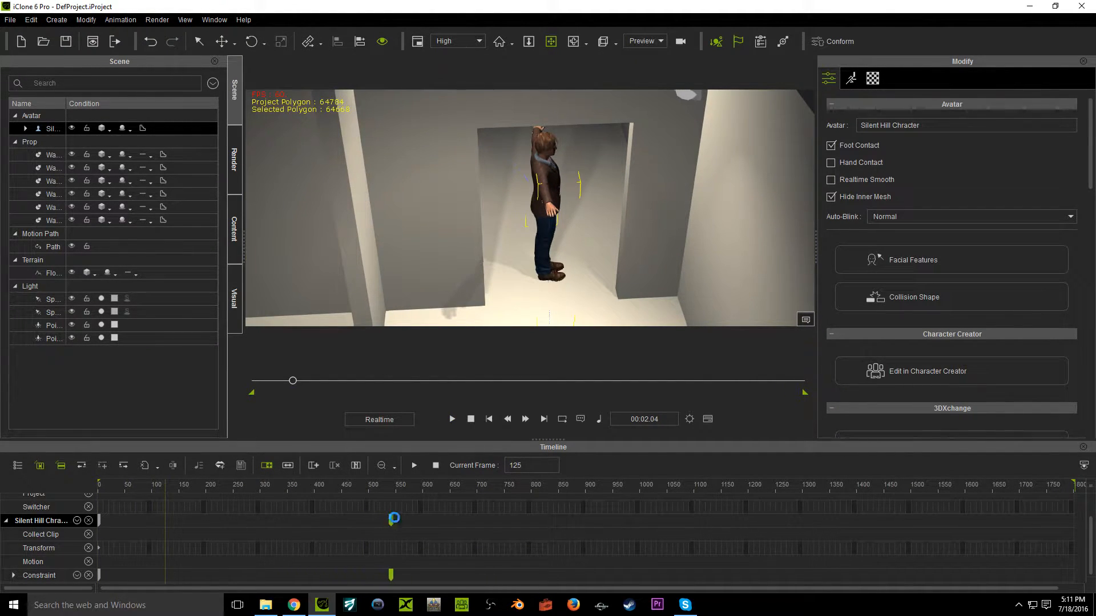
Set the path's end key at about frame 540 and play the animation from the start
left_click(395, 522)
key("space")
key("space")
left_click_drag(404, 482, 96, 465)
key("space")
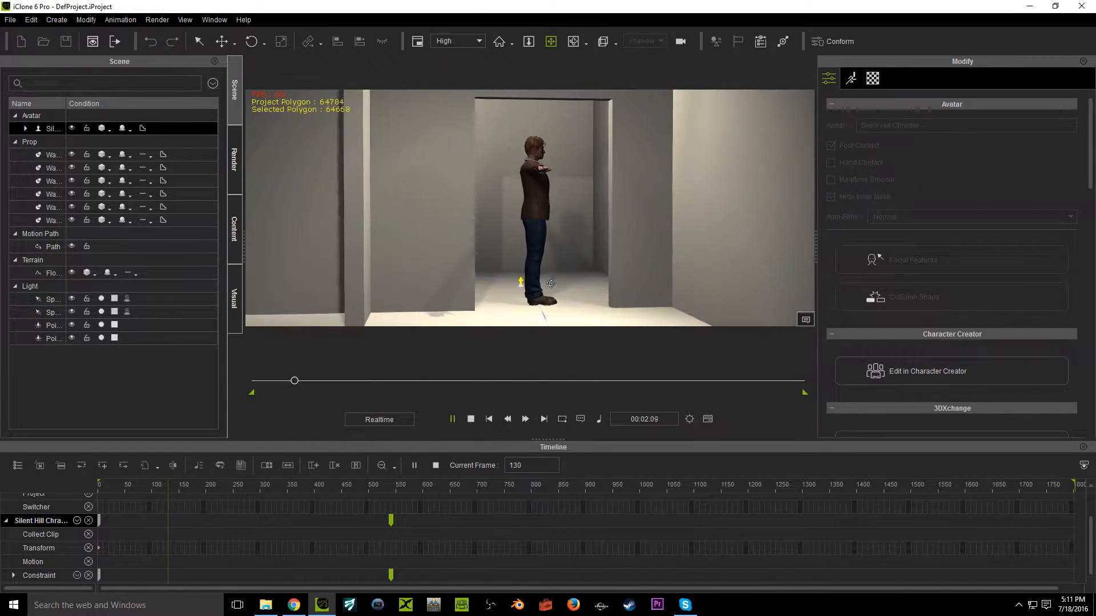
Replay the animation from the start to check how fast the character travels along the path
key("space")
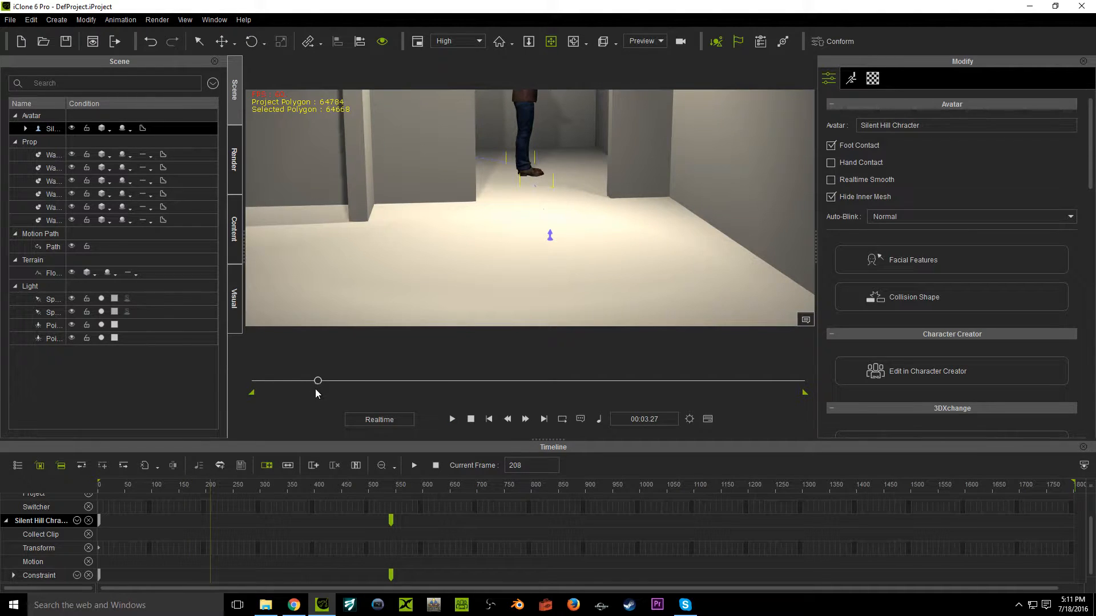
left_click_drag(276, 385, 233, 387)
key("space")
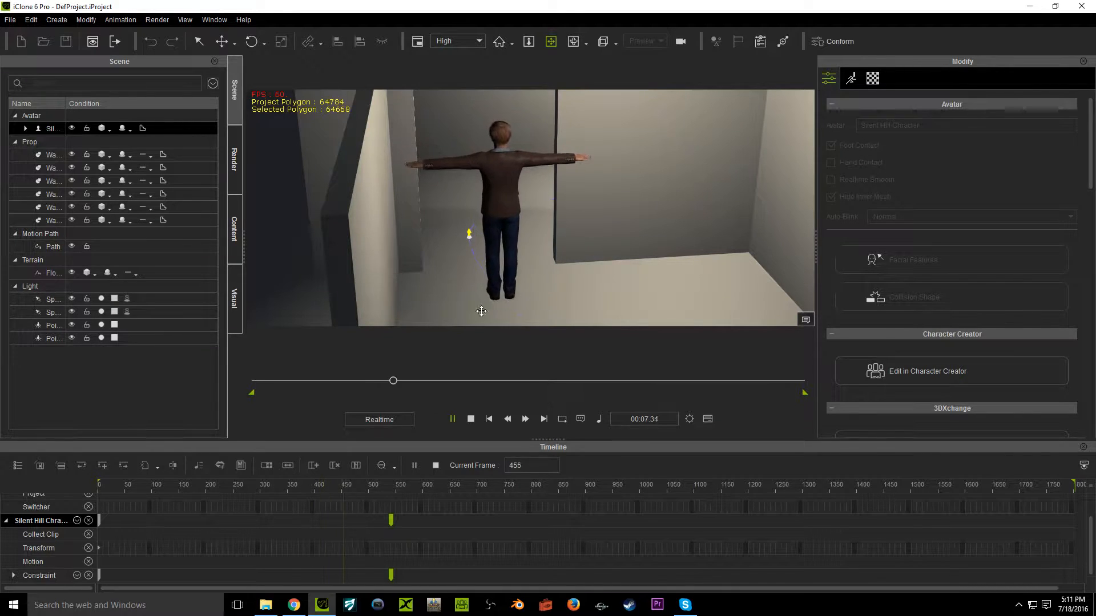
key("space")
Try the path's end key at about frame 480 and play the animation from the start
left_click(358, 519)
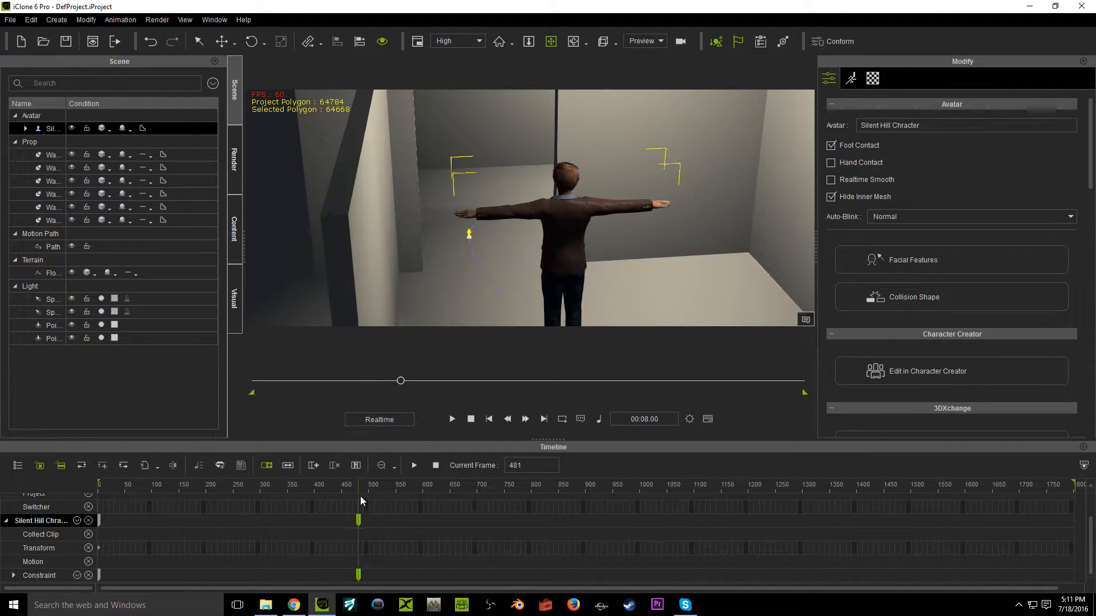
left_click_drag(401, 382, 250, 384)
key("space")
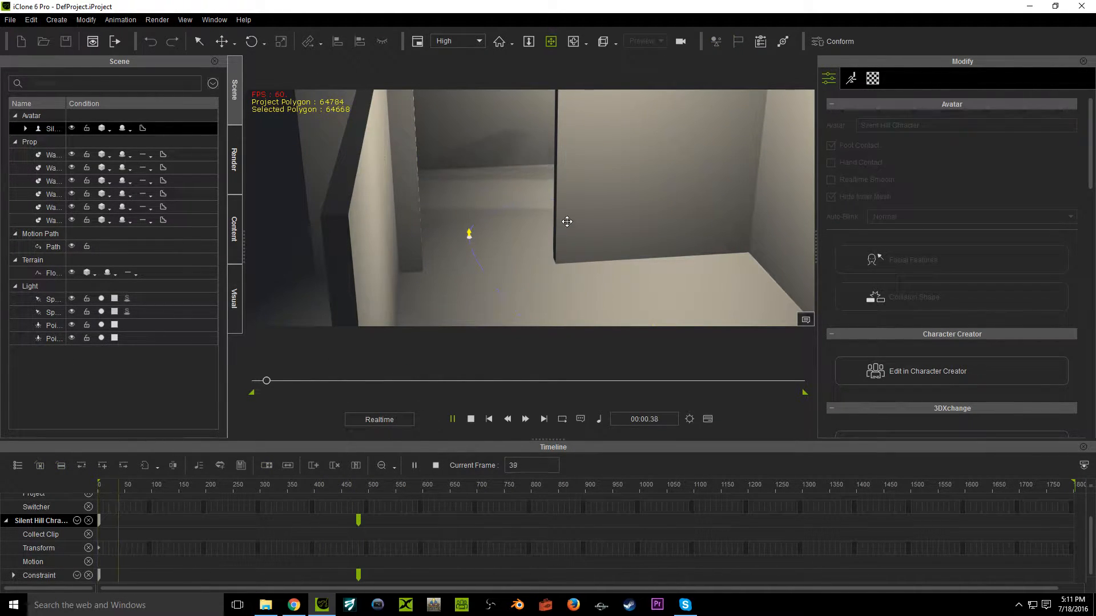
key("space")
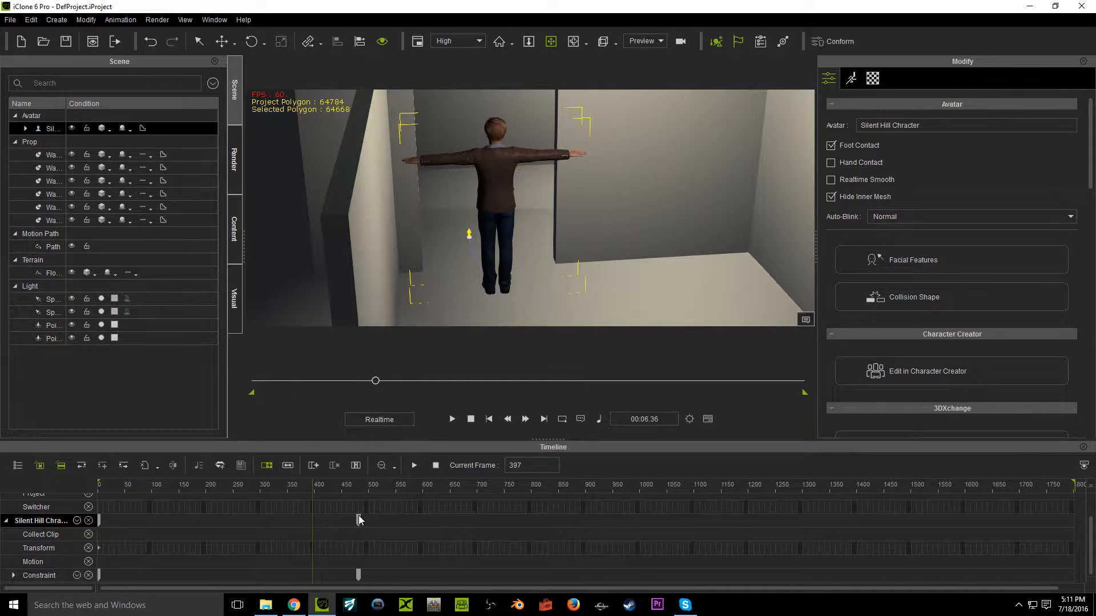
Try the path's end key at about frame 396 and preview the faster movement from the start
left_click_drag(311, 515, 313, 509)
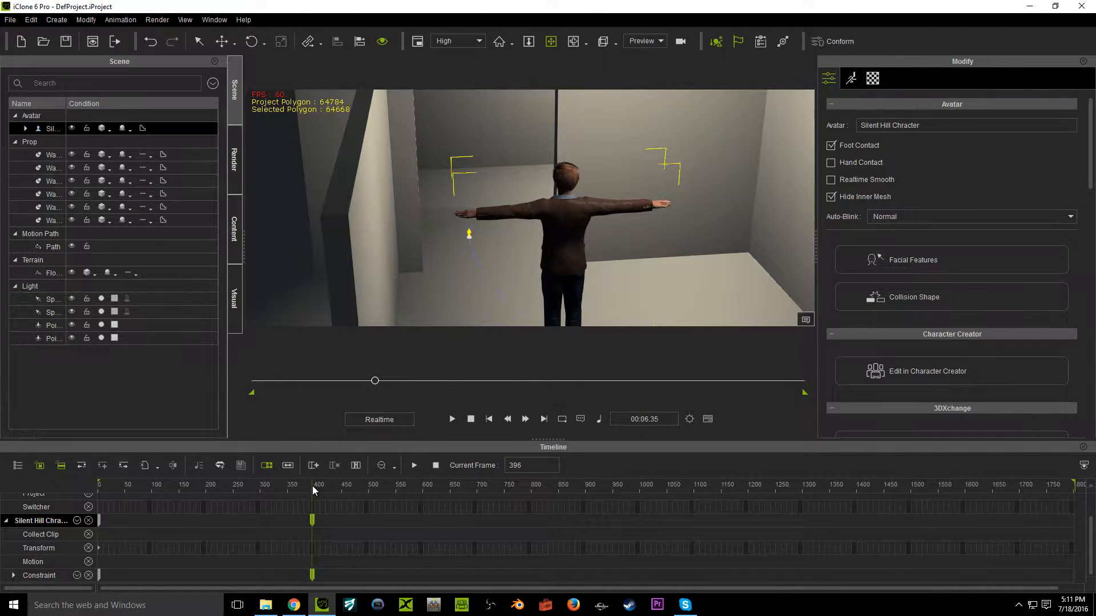
left_click(111, 487)
key("space")
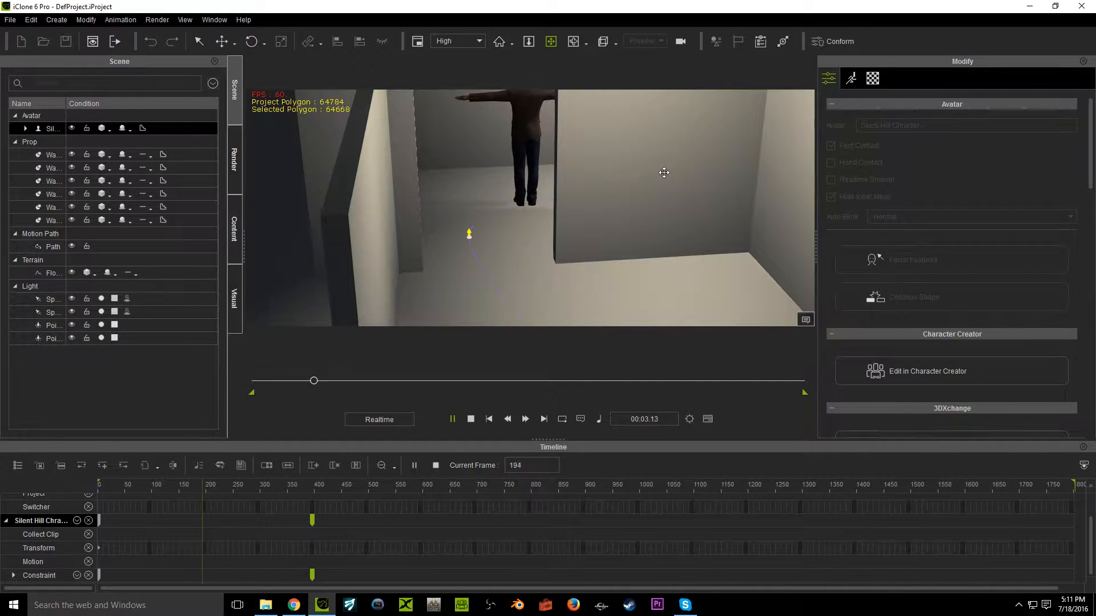
key("space")
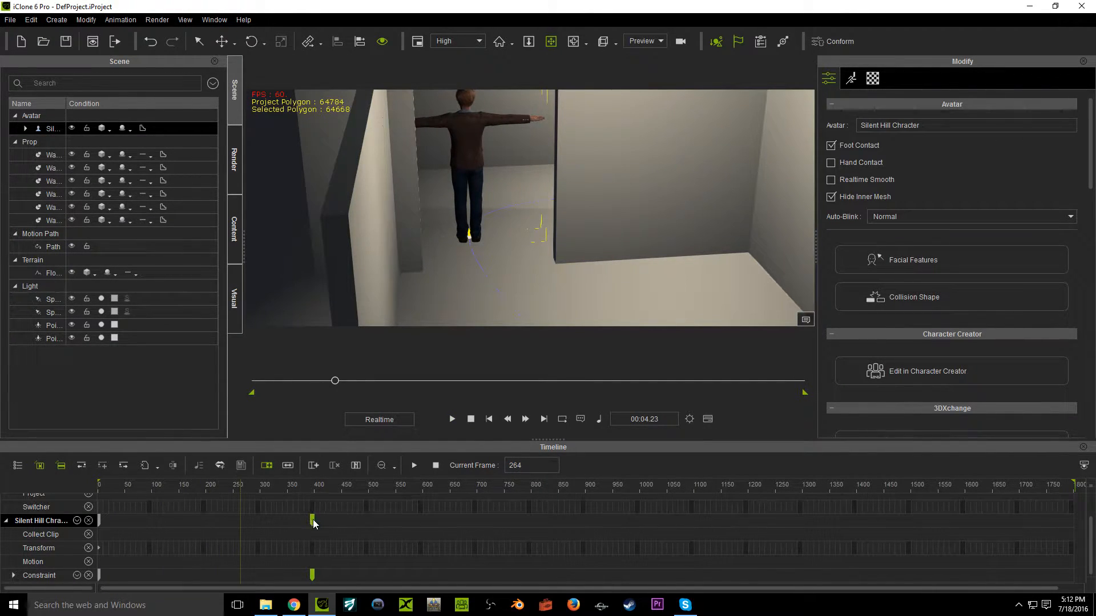
Move the path's end key to about frame 549 and preview the start of the movement
left_click_drag(376, 520, 396, 521)
left_click(398, 484)
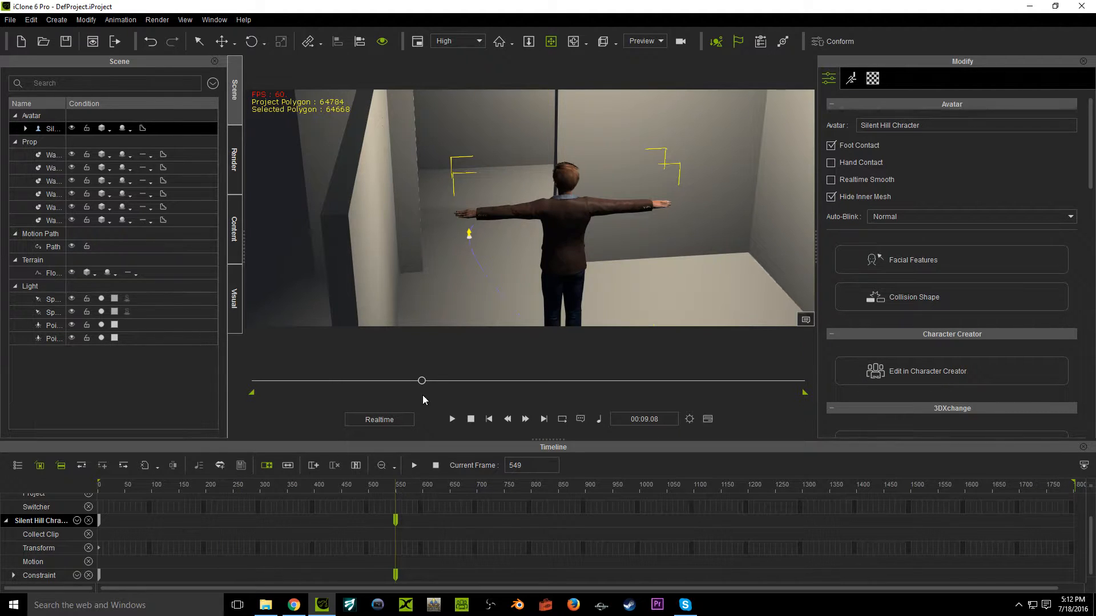
left_click_drag(426, 386, 137, 385)
key("space")
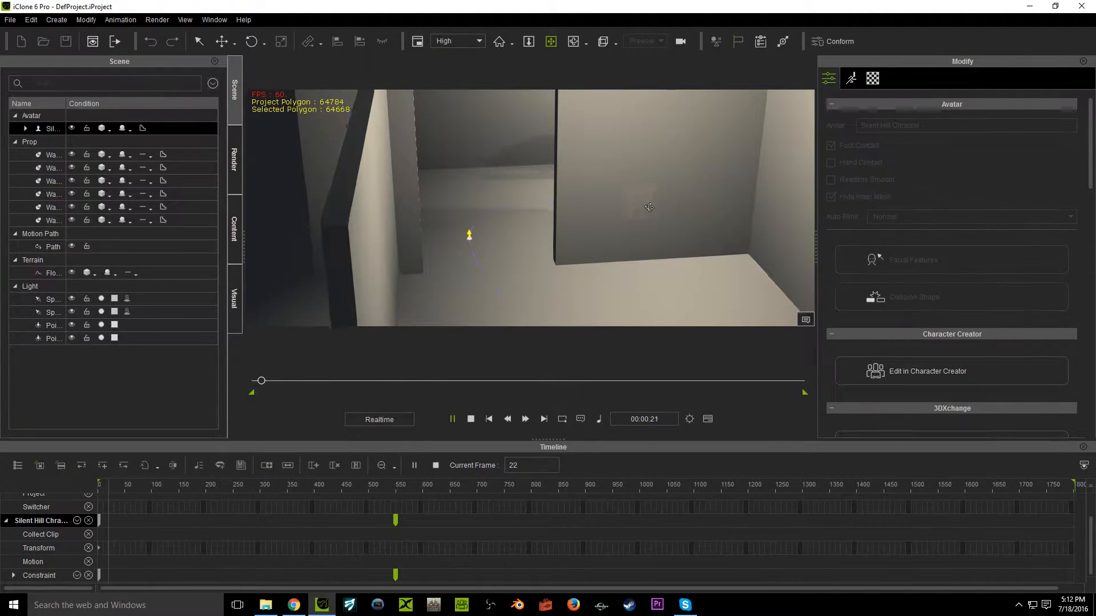
key("space")
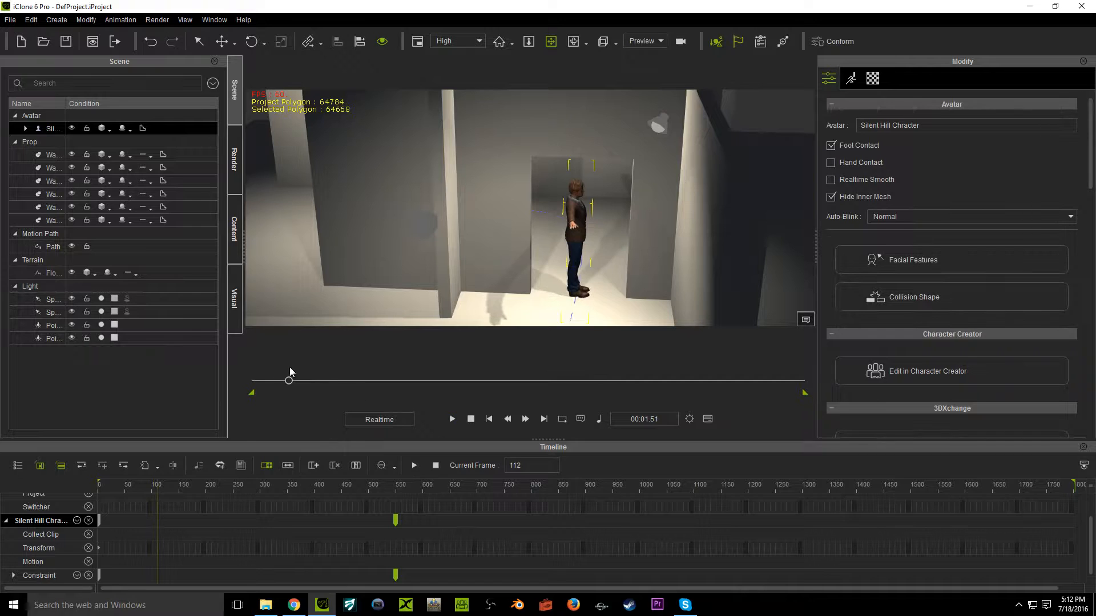
Enable Follow Path for the character with -Y Axis as the follow direction, and play the animation from the start to check its facing
left_click_drag(288, 380, 224, 382)
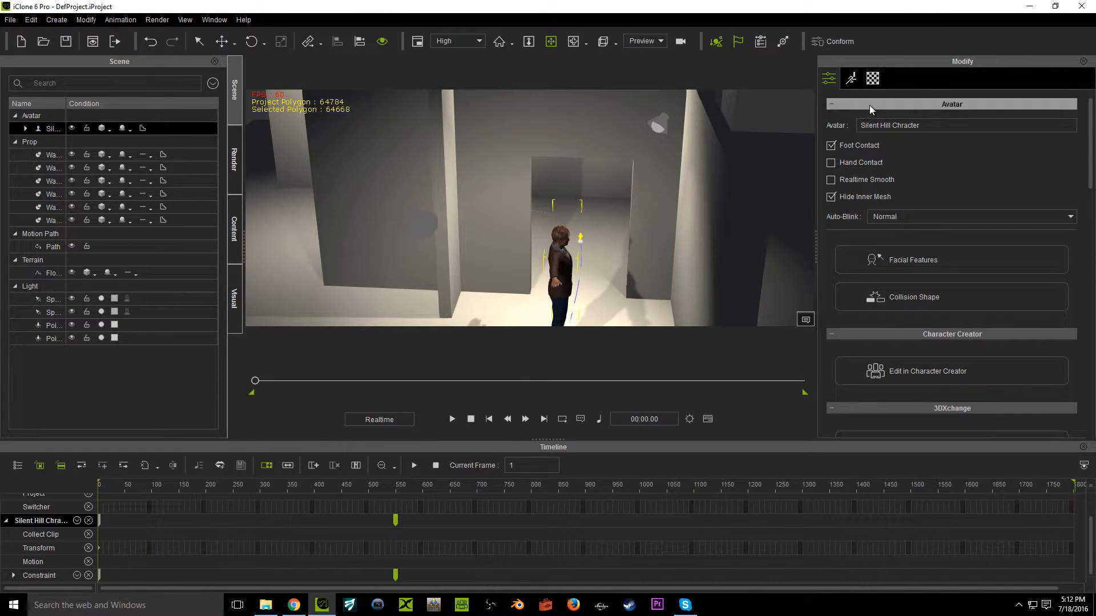
scroll(929, 276, "down", 10)
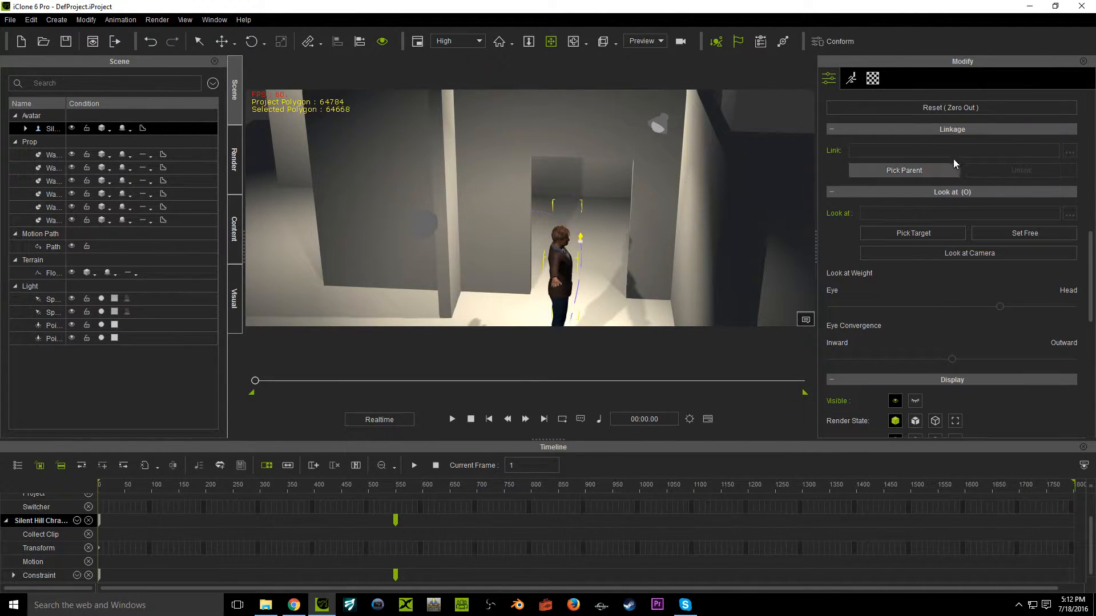
scroll(950, 227, "up", 8)
scroll(853, 99, "up", 1)
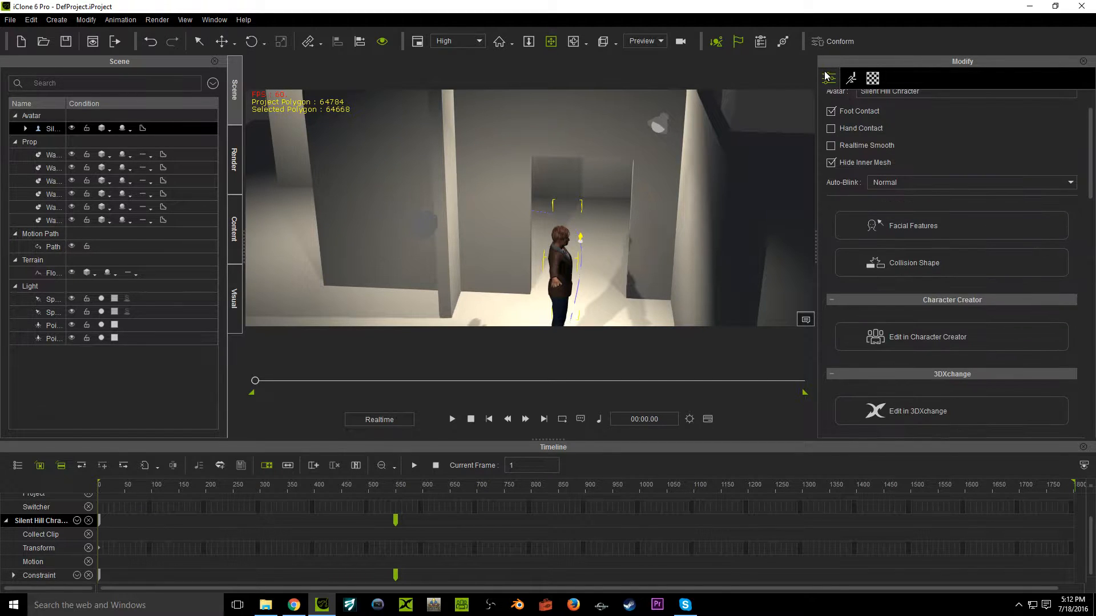
scroll(927, 249, "down", 10)
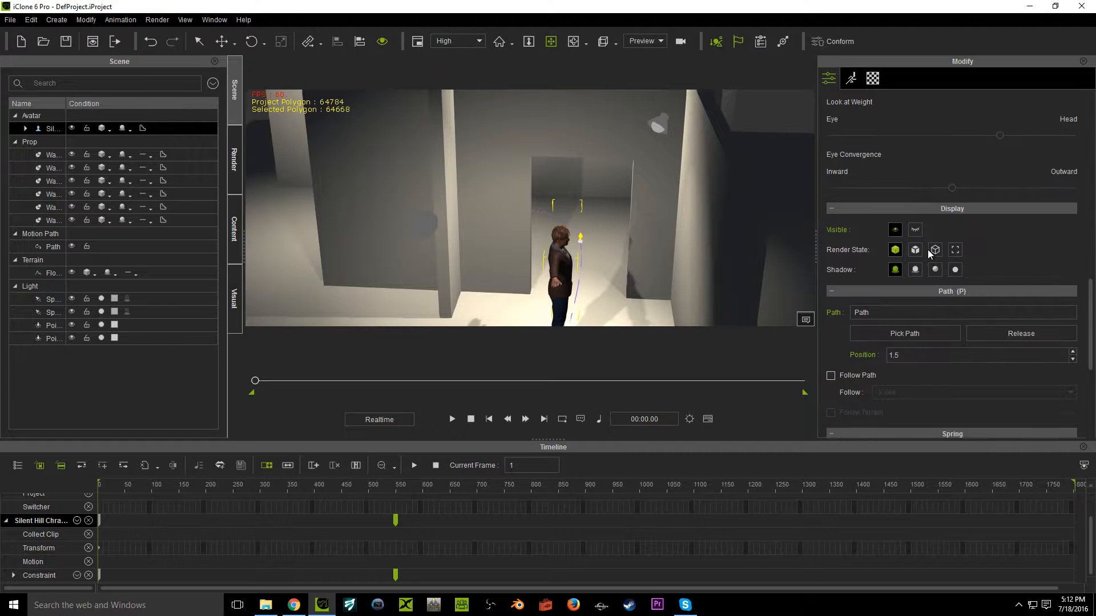
scroll(927, 249, "down", 3)
left_click(830, 273)
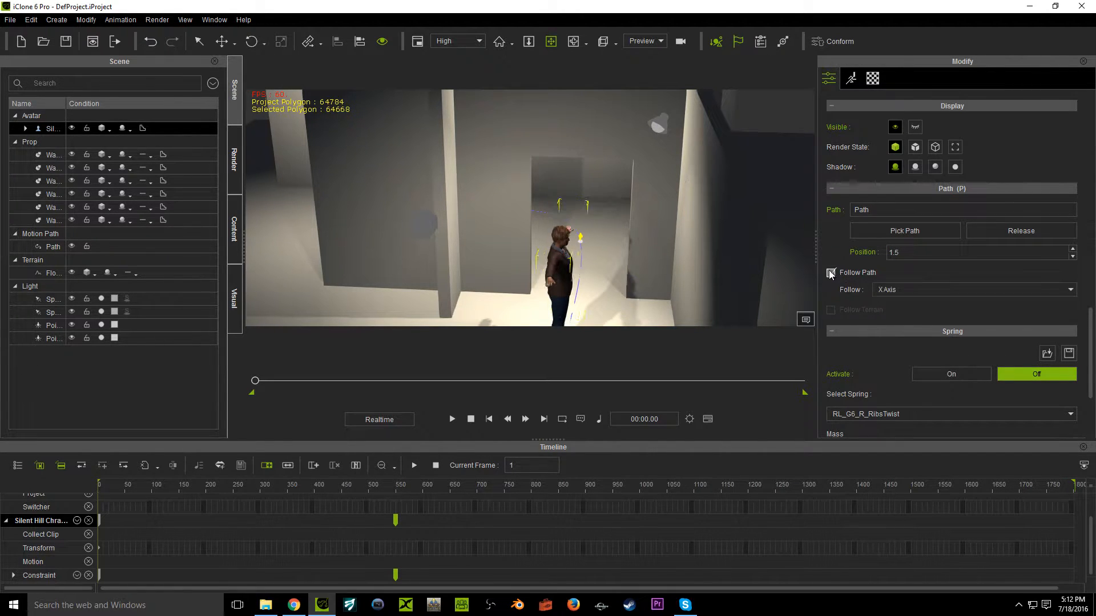
left_click(937, 289)
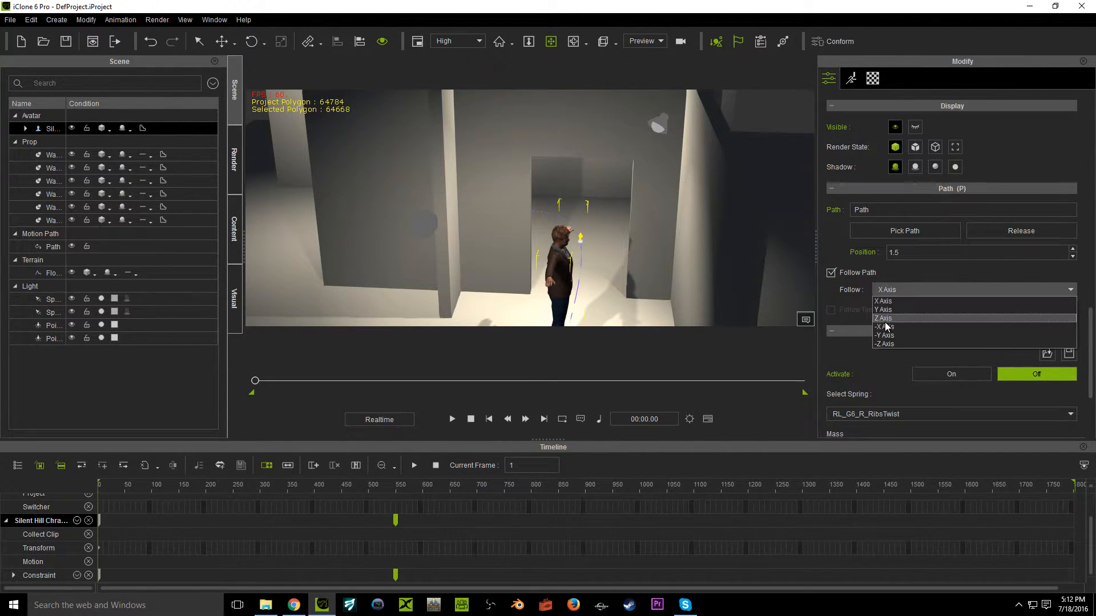
left_click(889, 309)
left_click(917, 290)
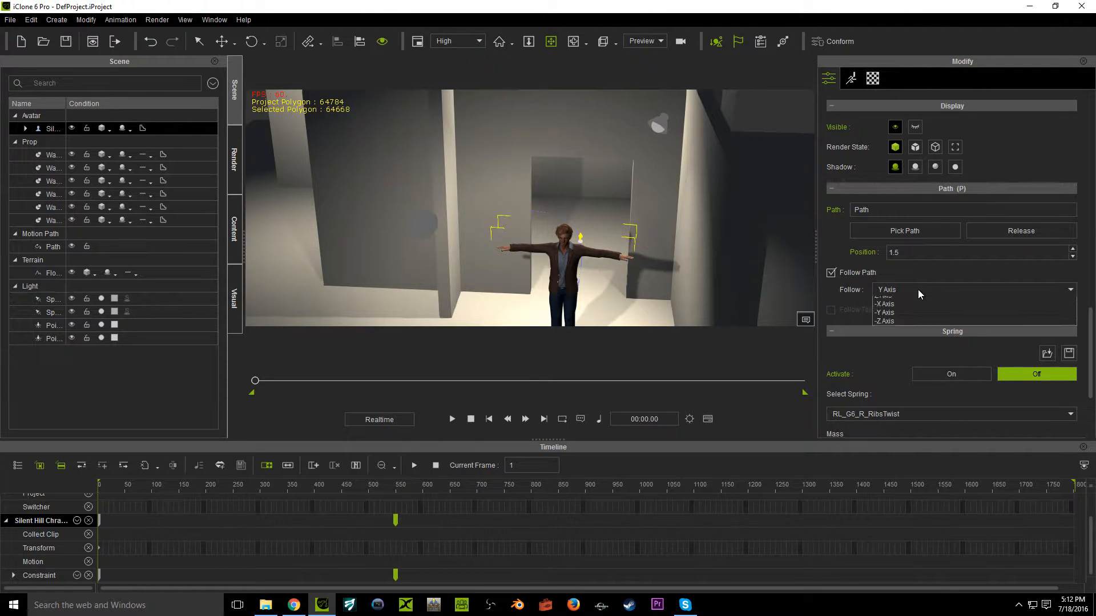
left_click(905, 335)
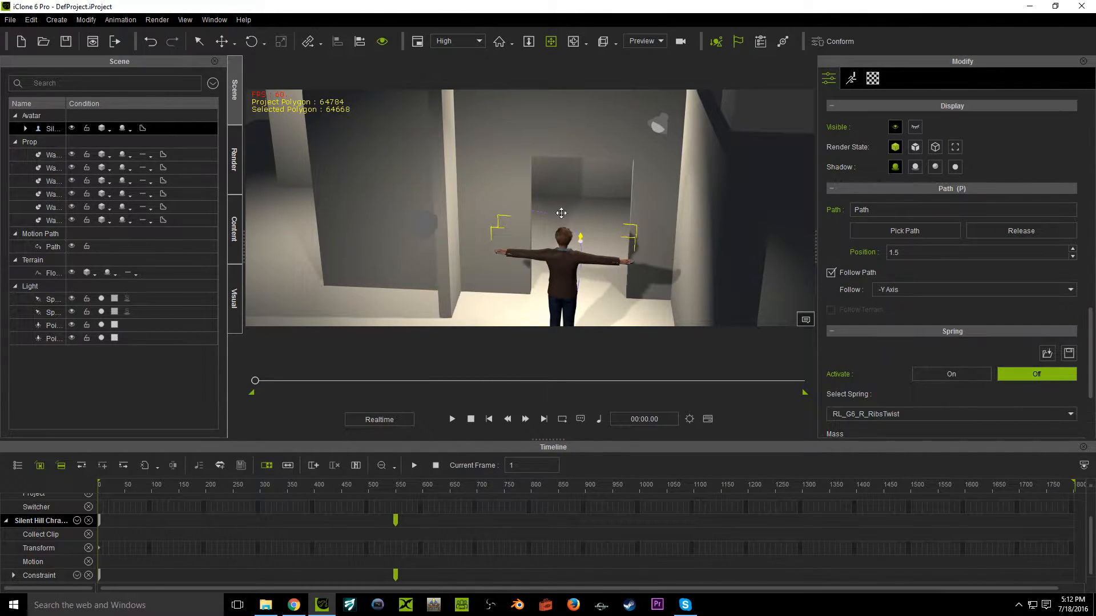
key("space")
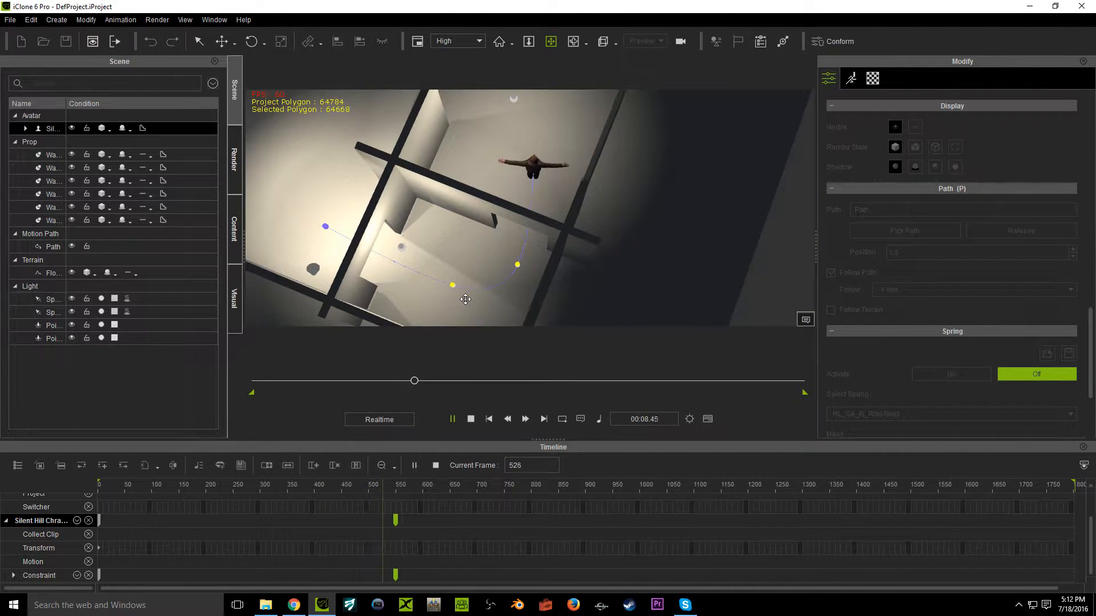
key("space")
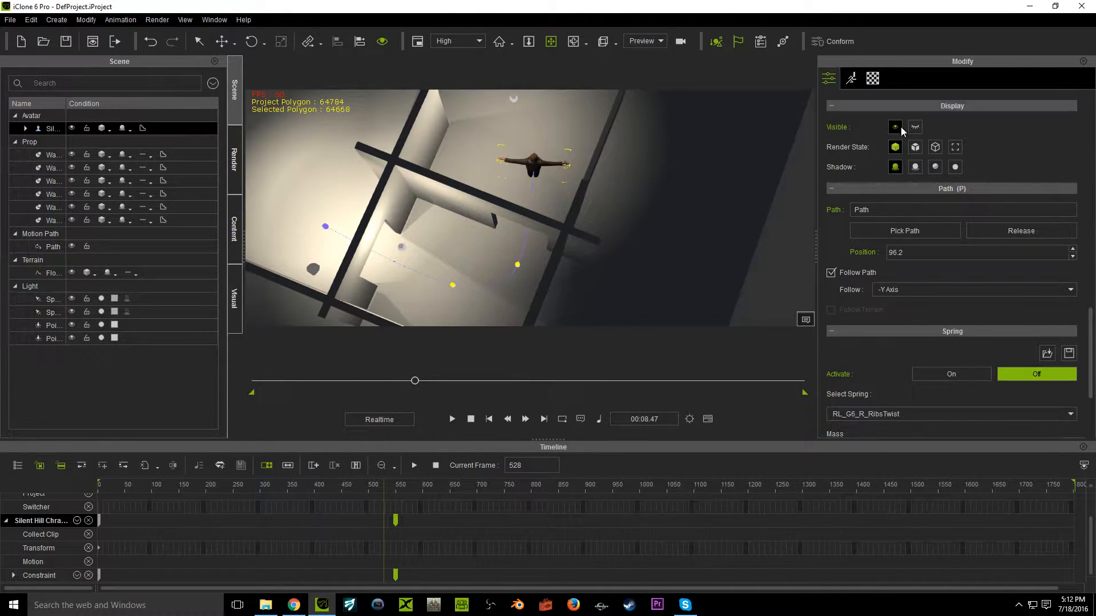
Reshape the motion path by repositioning its two middle control points and its end point, playing the movement between the edits
left_click(450, 284)
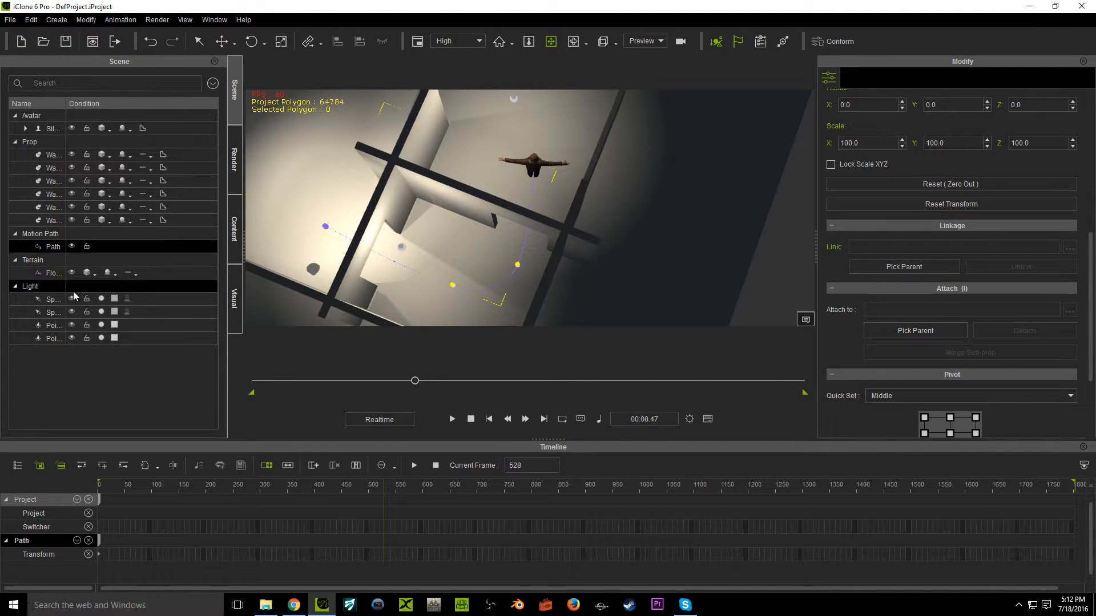
scroll(953, 148, "up", 5)
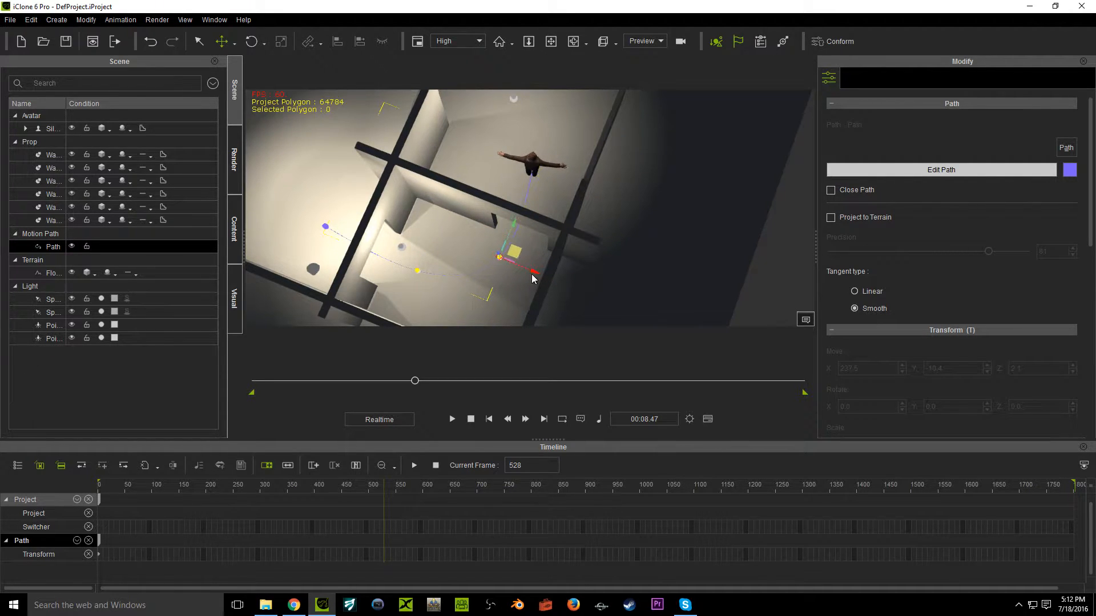
left_click(951, 170)
key("space")
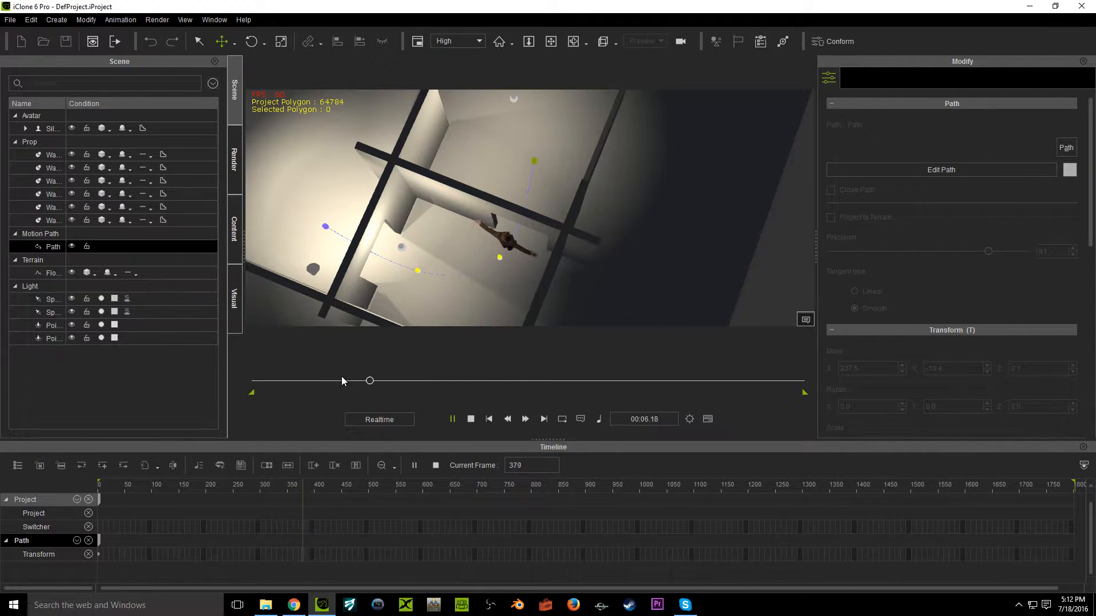
key("space")
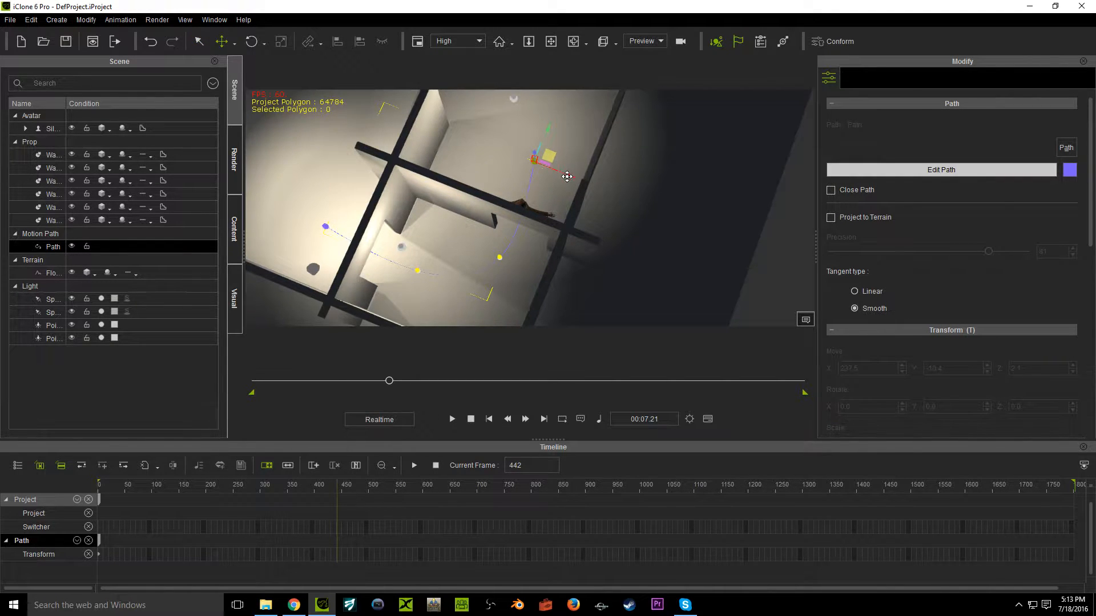
left_click(867, 167)
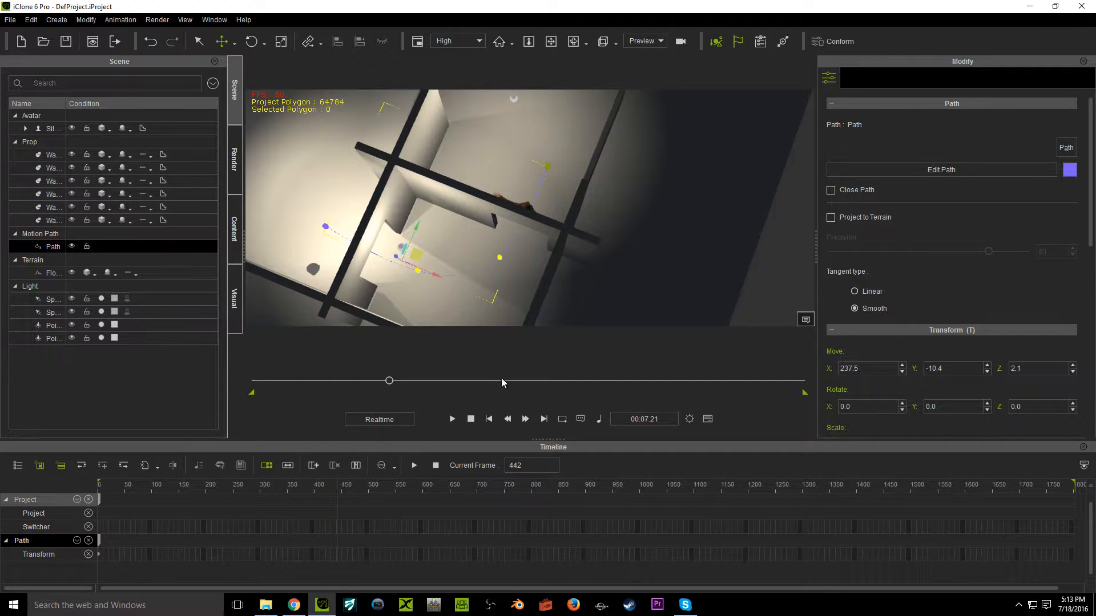
Play the character's movement along the reshaped path from the start, and return to the first frame
left_click_drag(383, 387, 237, 382)
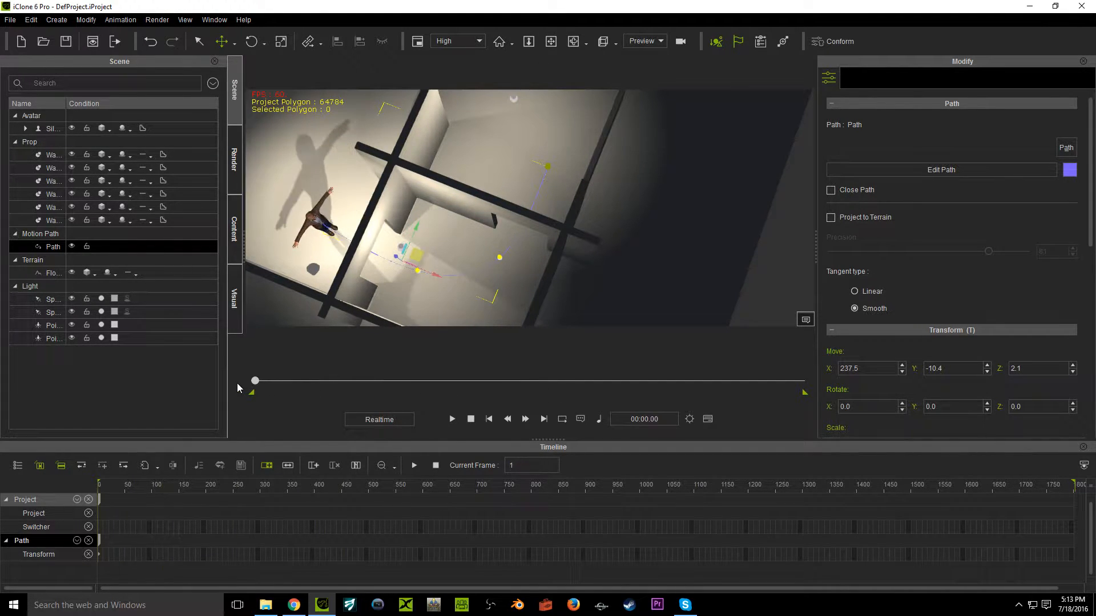
key("space")
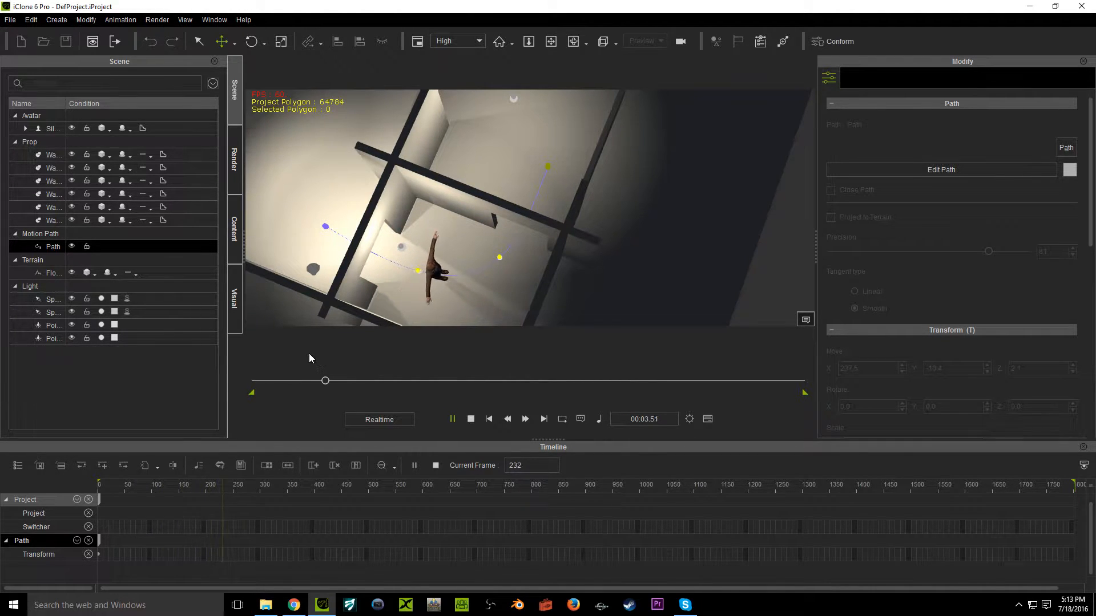
left_click_drag(359, 380, 234, 381)
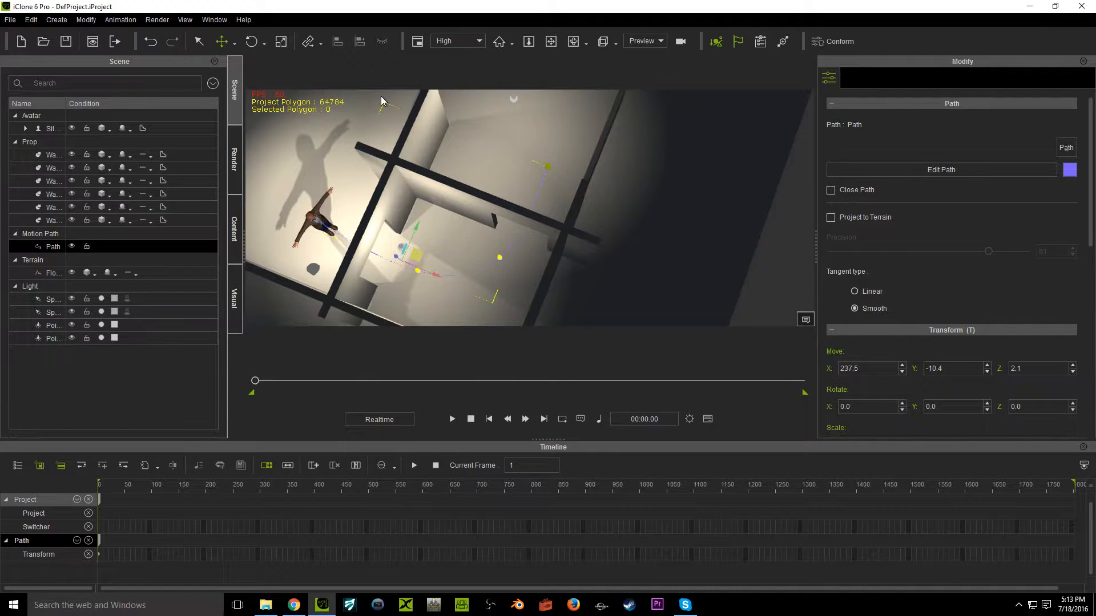
Select the character, view it from behind facing the doorway, and open Motion Puppet for it
left_click(317, 223)
left_click_drag(369, 232, 594, 215)
scroll(594, 215, "up", 4)
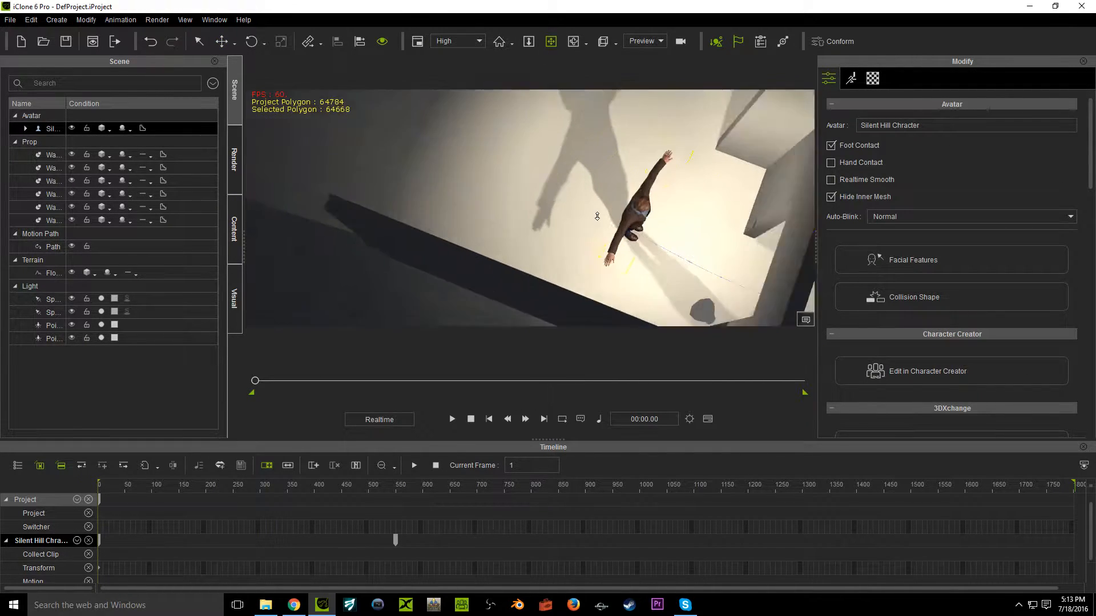
right_click_drag(409, 264, 478, 125)
left_click(851, 78)
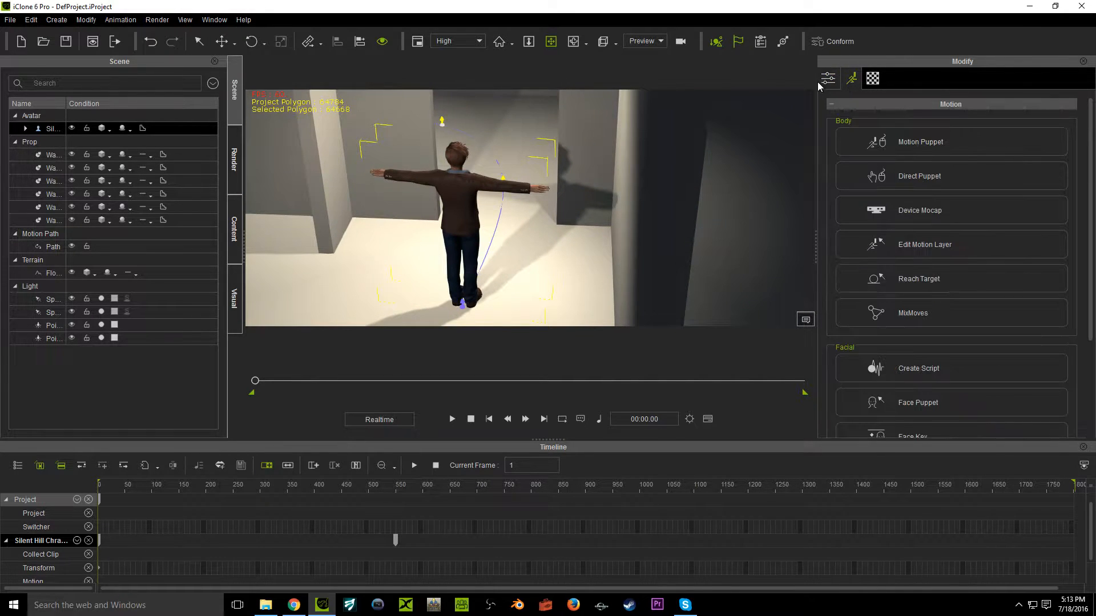
left_click(911, 140)
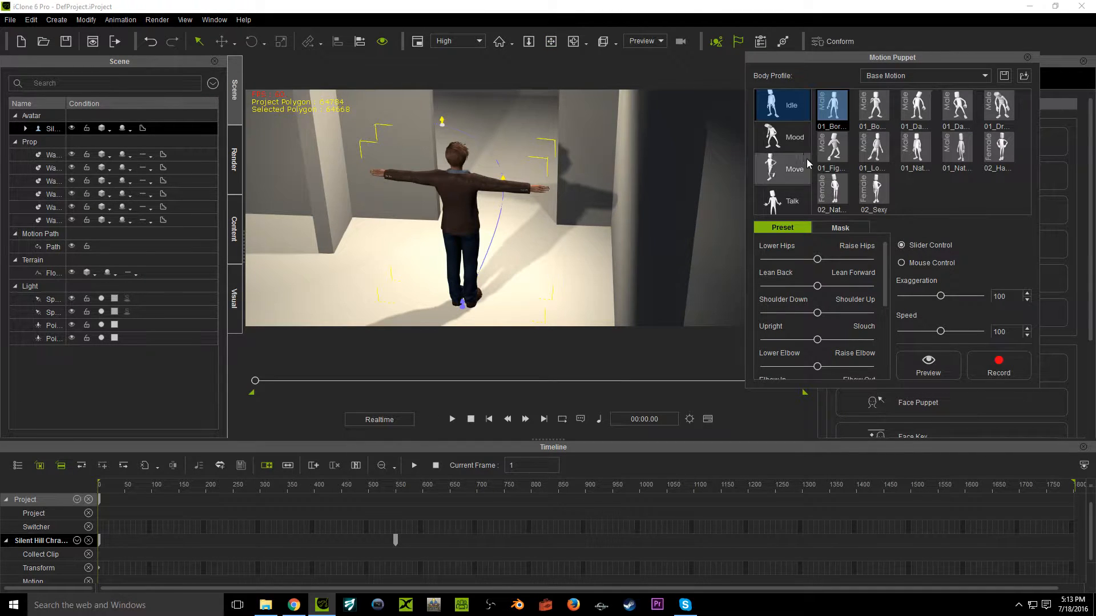
Choose the second male 01_Basic motion from the Move category, preview it on the character, and set the puppet speed to 57
left_click(793, 169)
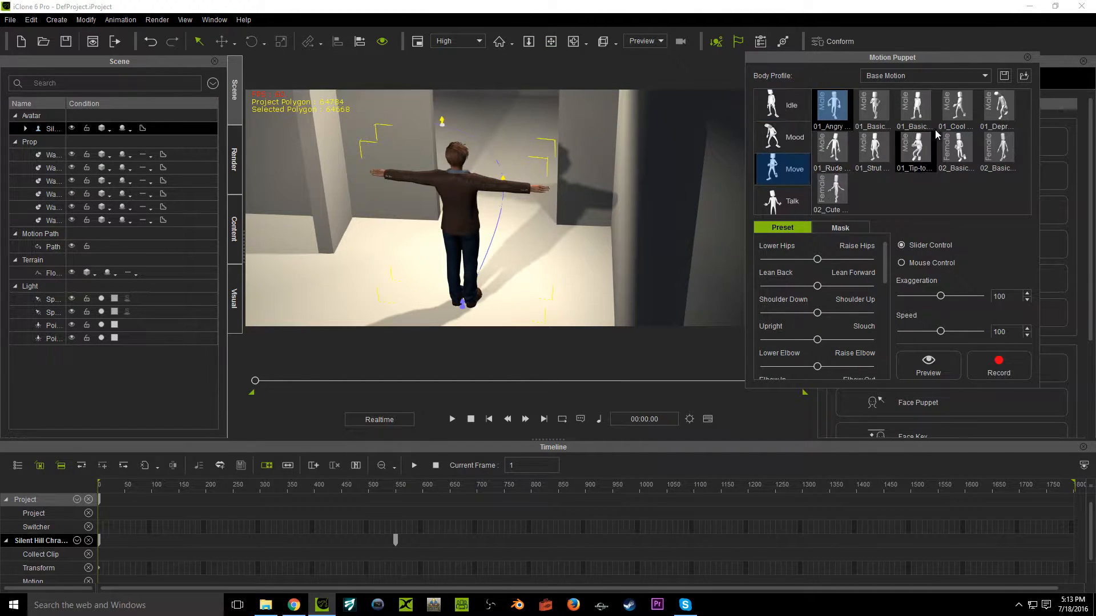
left_click(928, 119)
left_click(928, 365)
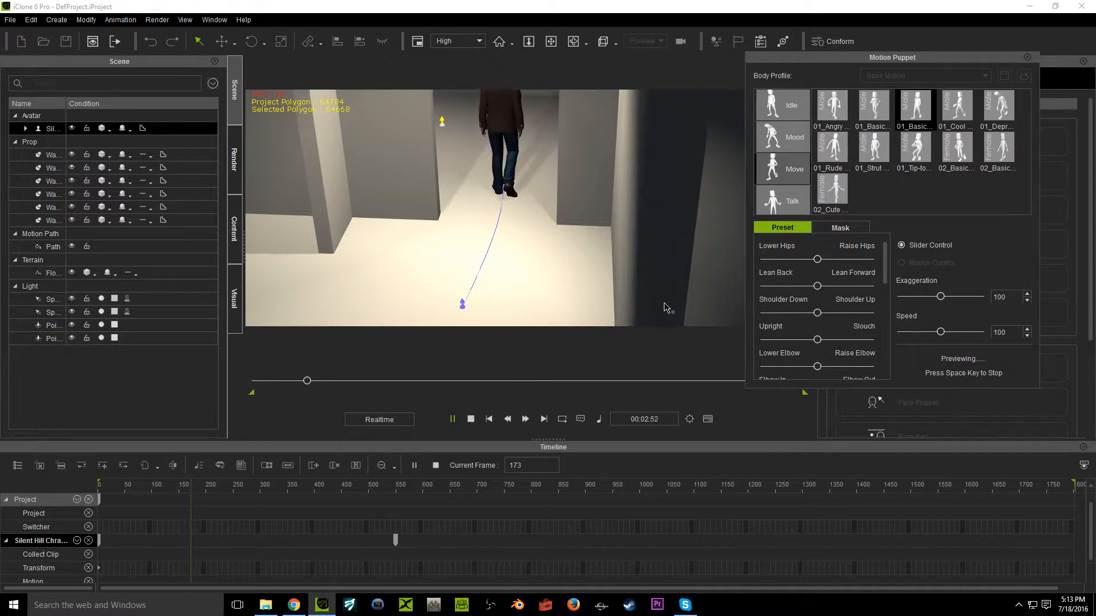
left_click_drag(940, 332, 968, 332)
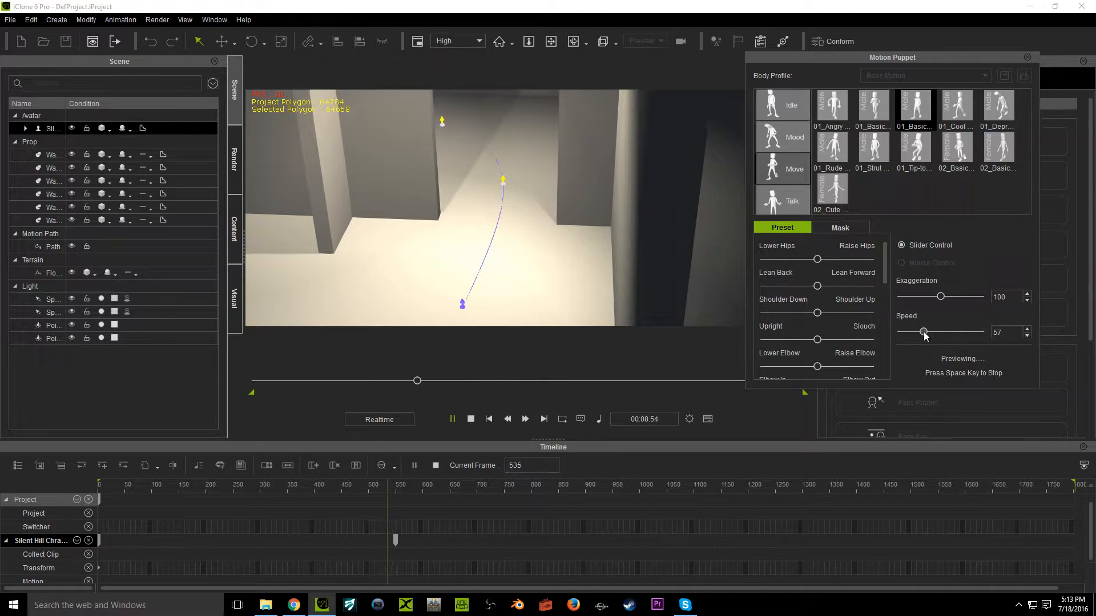
key("space")
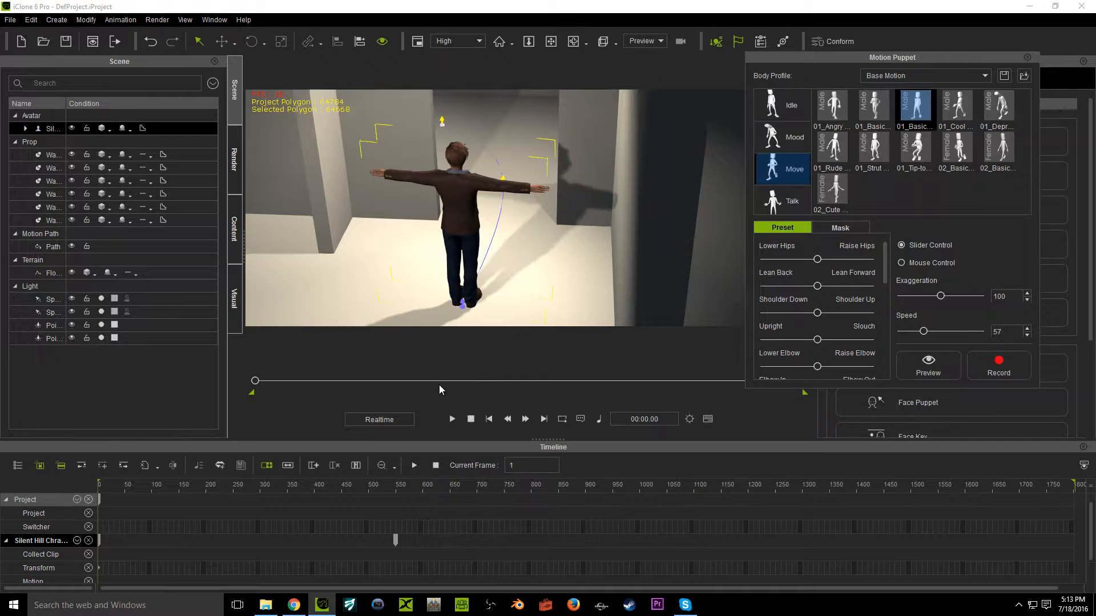
Tune the walk while previewing it, setting its speed to 82 and exaggeration to 62, and get ready to record
key("space")
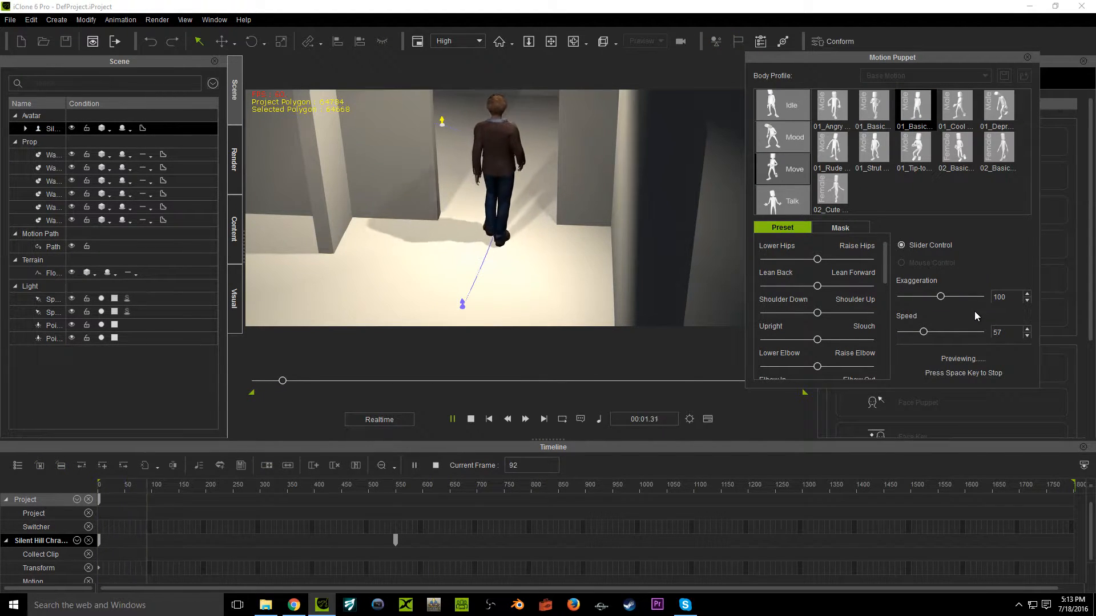
key("space")
mouse_move(923, 331)
left_mouse_down()
mouse_move(901, 332)
mouse_move(931, 335)
left_mouse_up()
key("space")
key("space")
key("space")
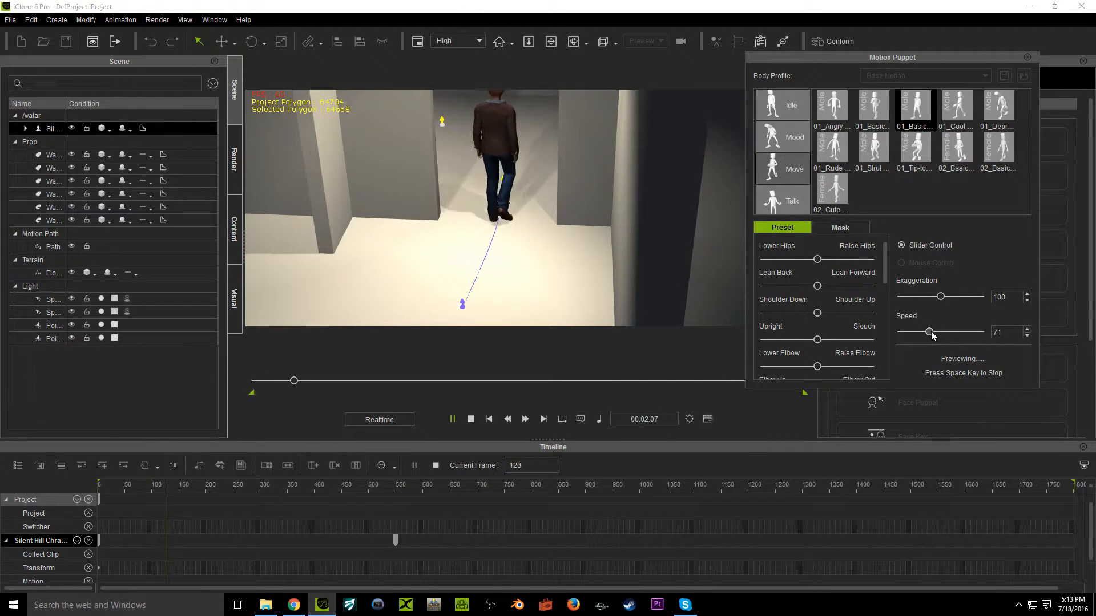
left_click_drag(930, 334, 935, 333)
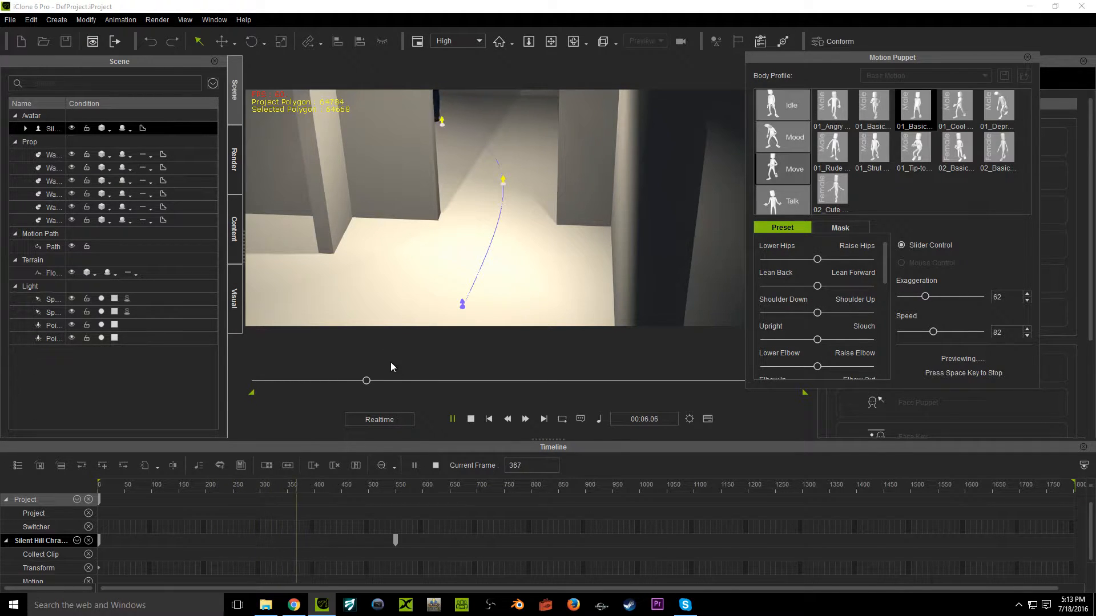
key("space")
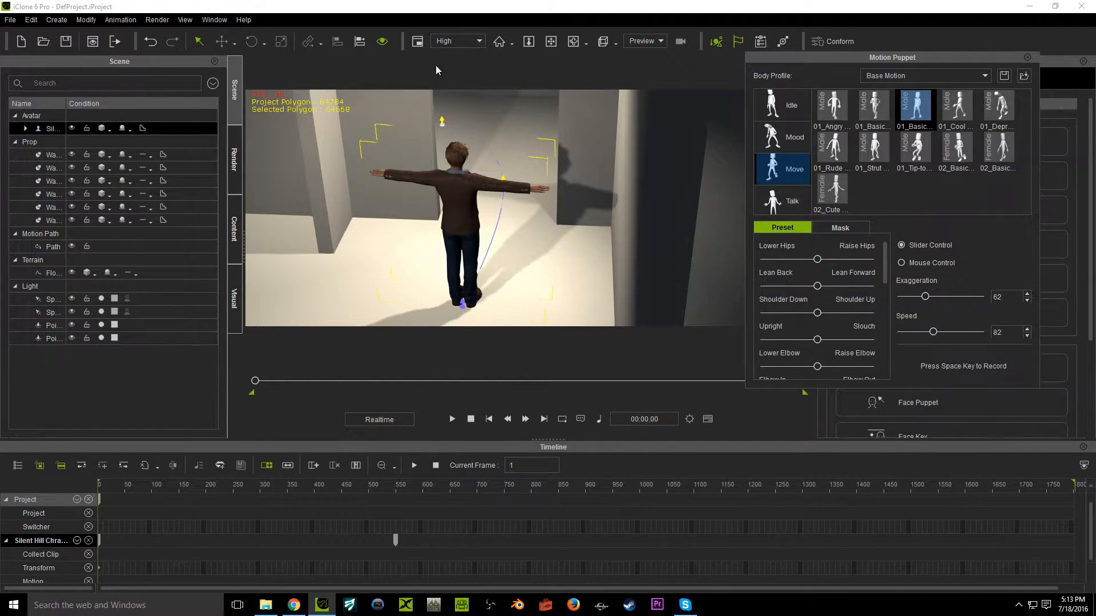
Record the puppet walk from the first frame while the character travels along the path
left_click(550, 40)
key("space")
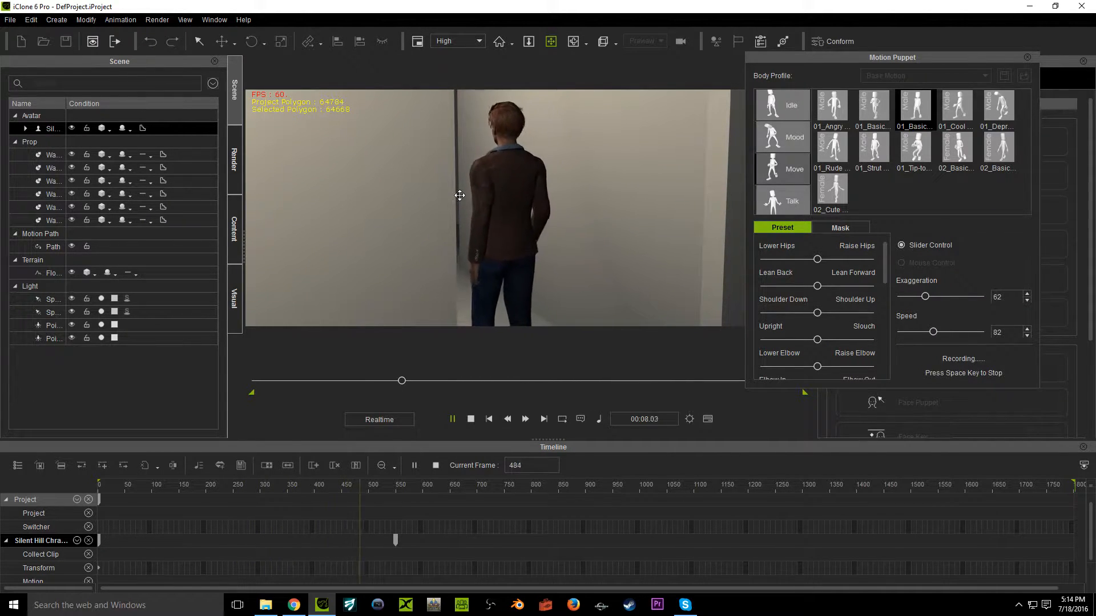
key("space")
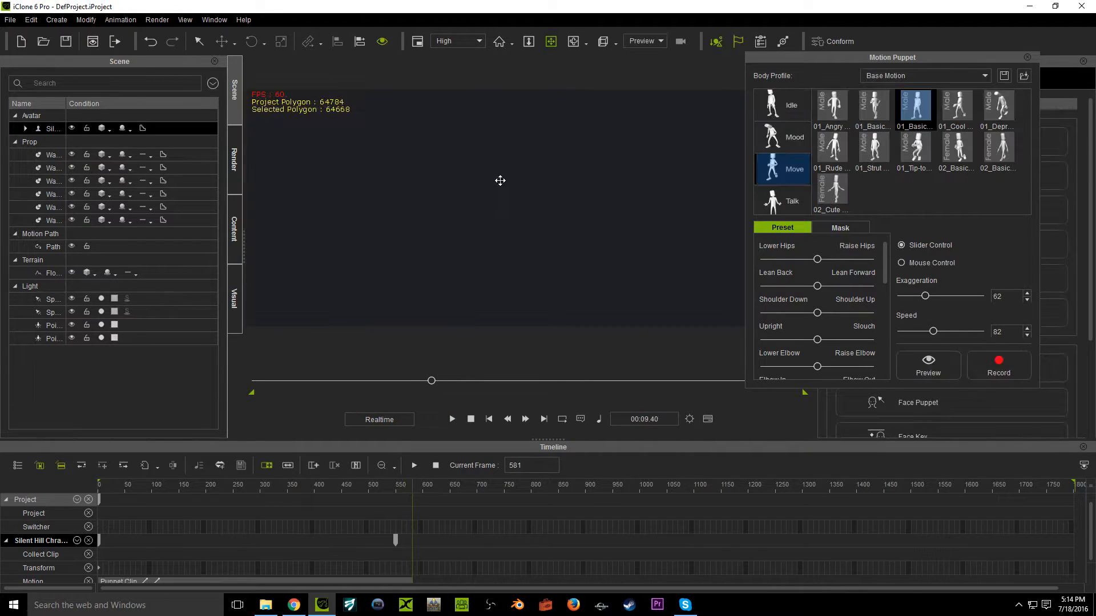
Check the movement from above, and slow it by moving the character's end-of-path key to frame 871
scroll(496, 282, "down", 5)
right_click_drag(445, 313, 441, 345)
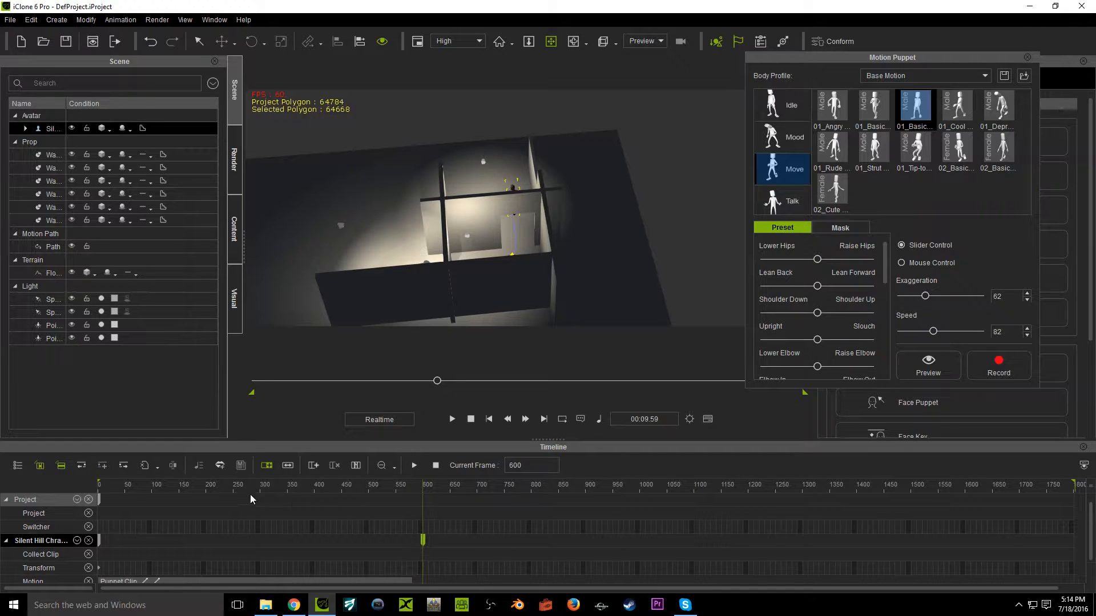
left_click_drag(130, 476, 104, 473)
key("space")
left_click_drag(355, 316, 531, 252)
scroll(537, 243, "up", 5)
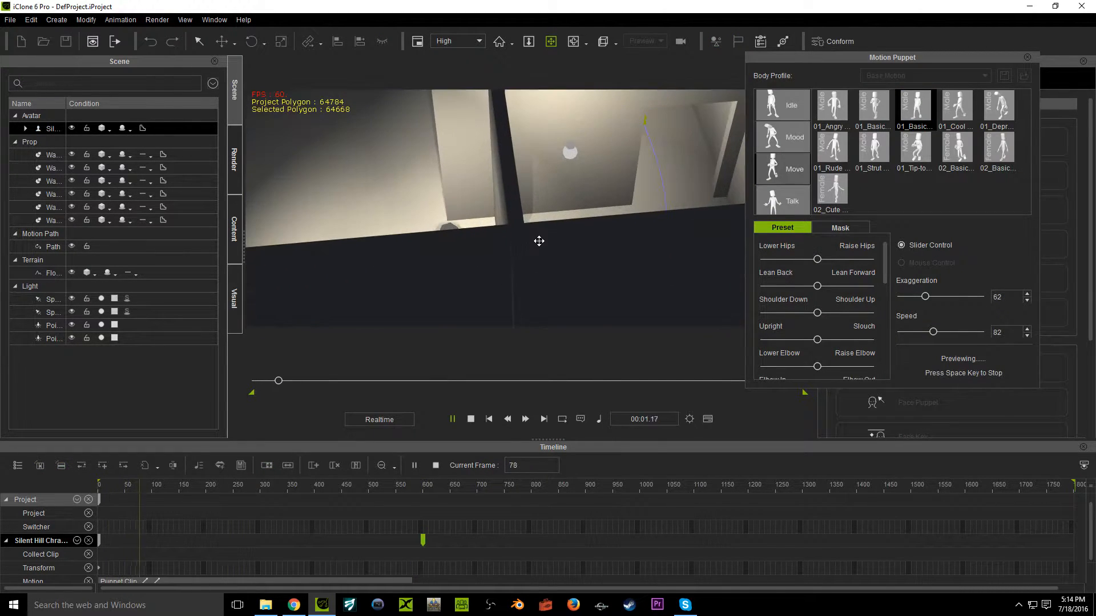
right_click_drag(538, 240, 573, 322)
key("space")
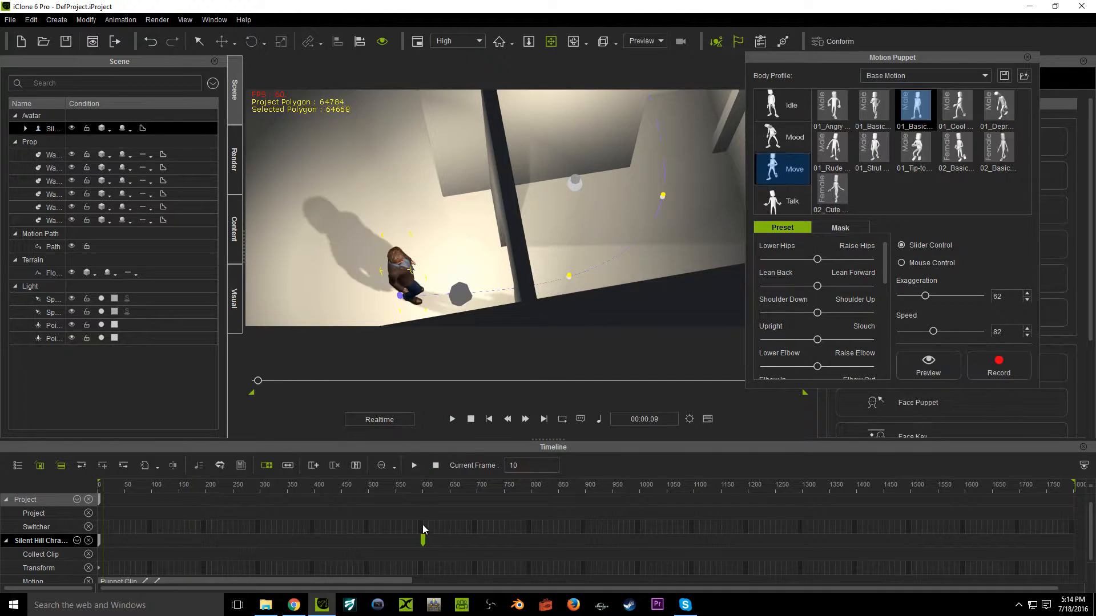
left_click_drag(422, 536, 570, 538)
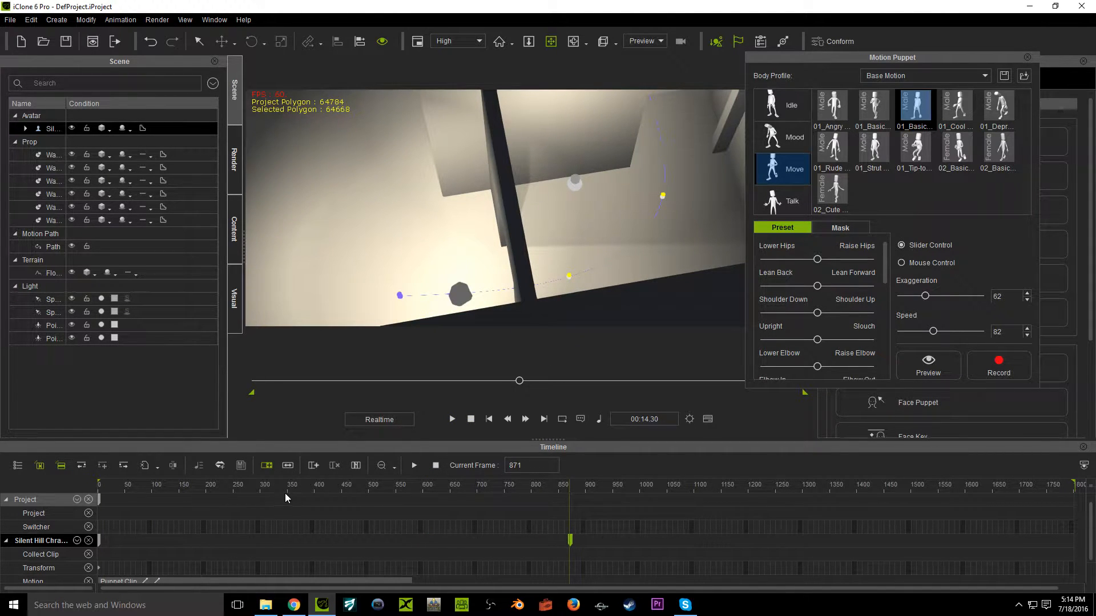
Preview the walk motion at the slower path movement, watching the character from behind
key("space")
right_click_drag(307, 360, 455, 100)
scroll(455, 102, "up", 1)
left_click_drag(456, 108, 485, 214)
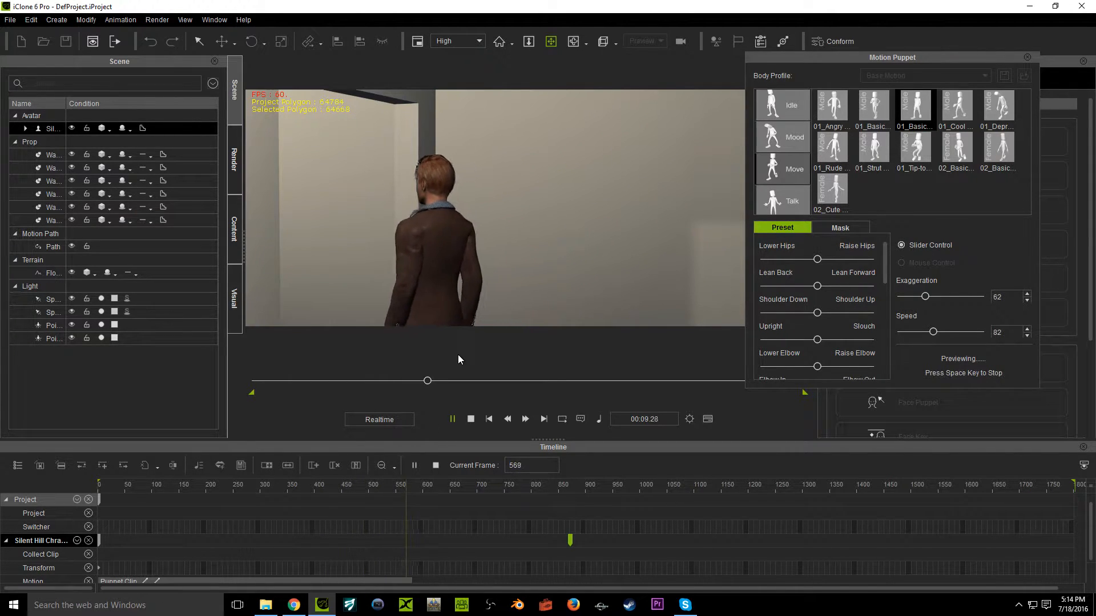
key("space")
Delete the recorded puppet clip from the character's motion track and return to the first frame
left_click(384, 582)
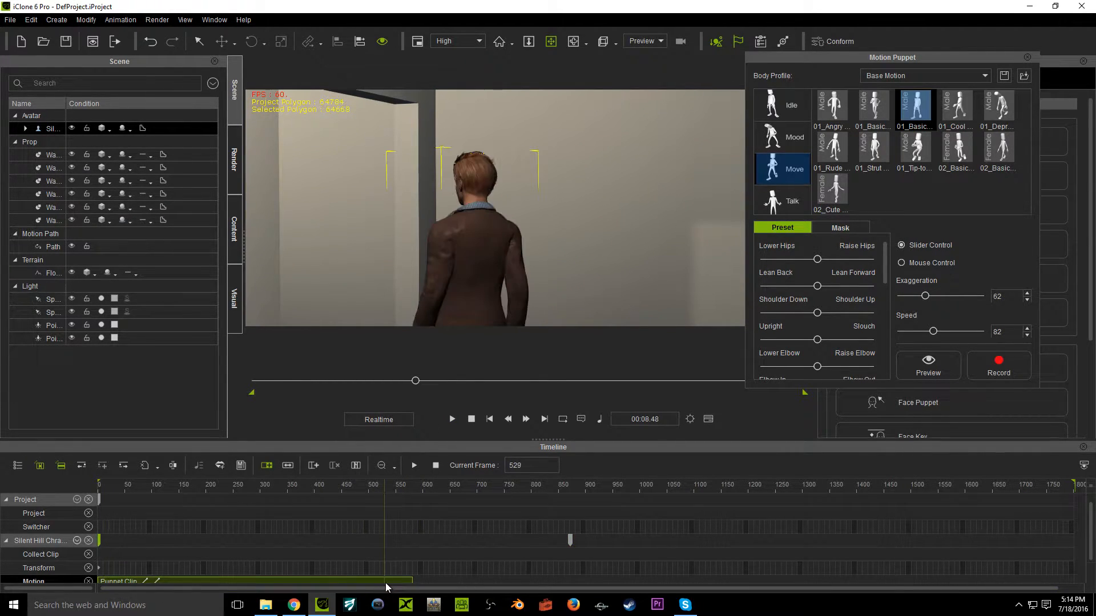
key("Delete")
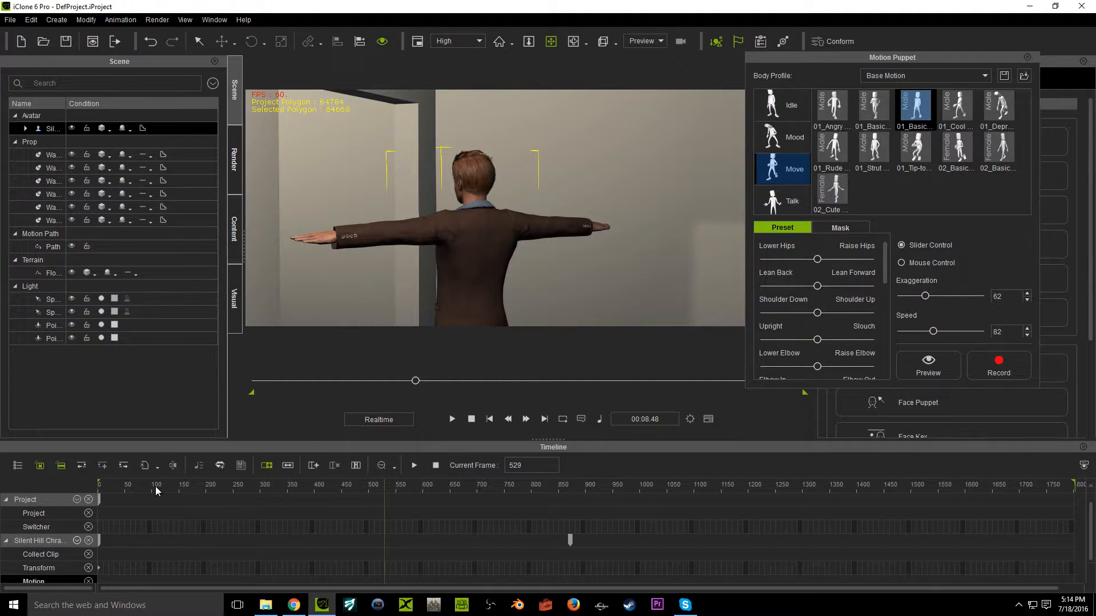
key("Home")
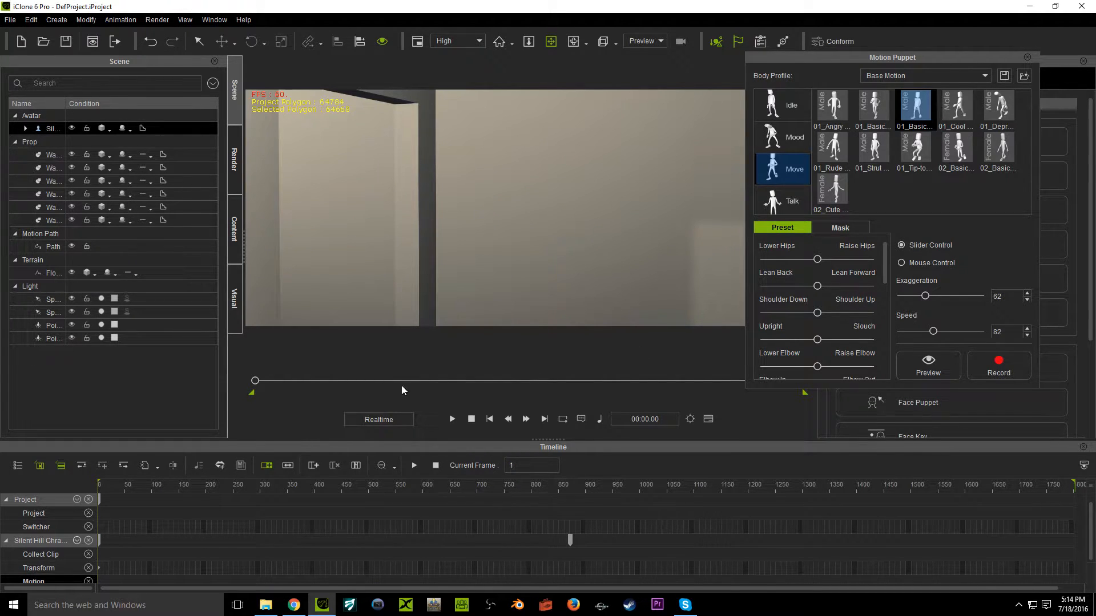
Record the puppet walk again from the first frame to about frame 826, and close Motion Puppet
left_click(998, 360)
key("space")
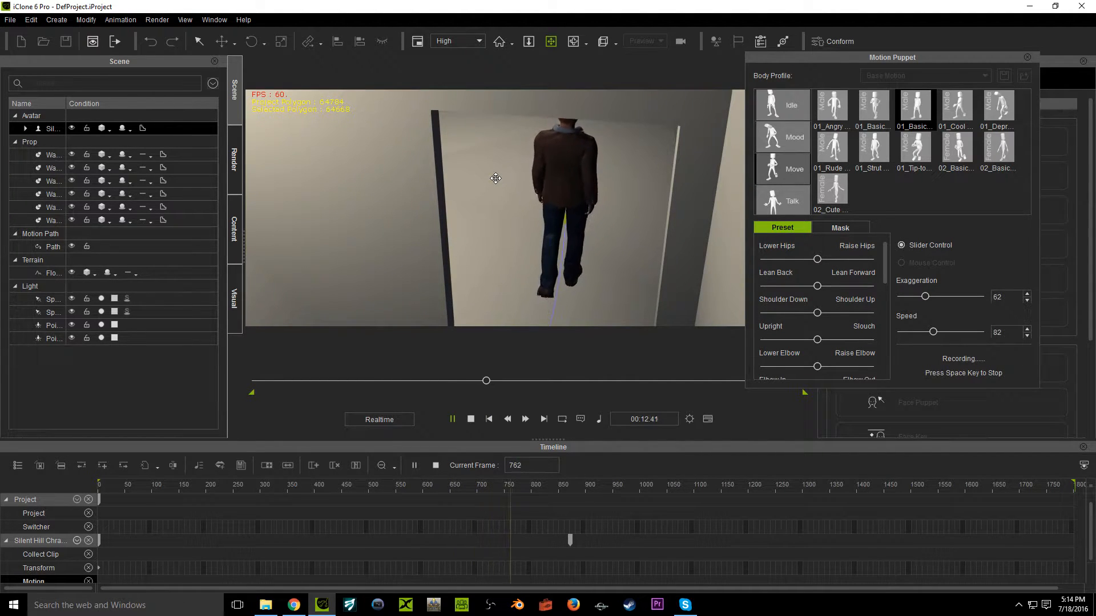
key("space")
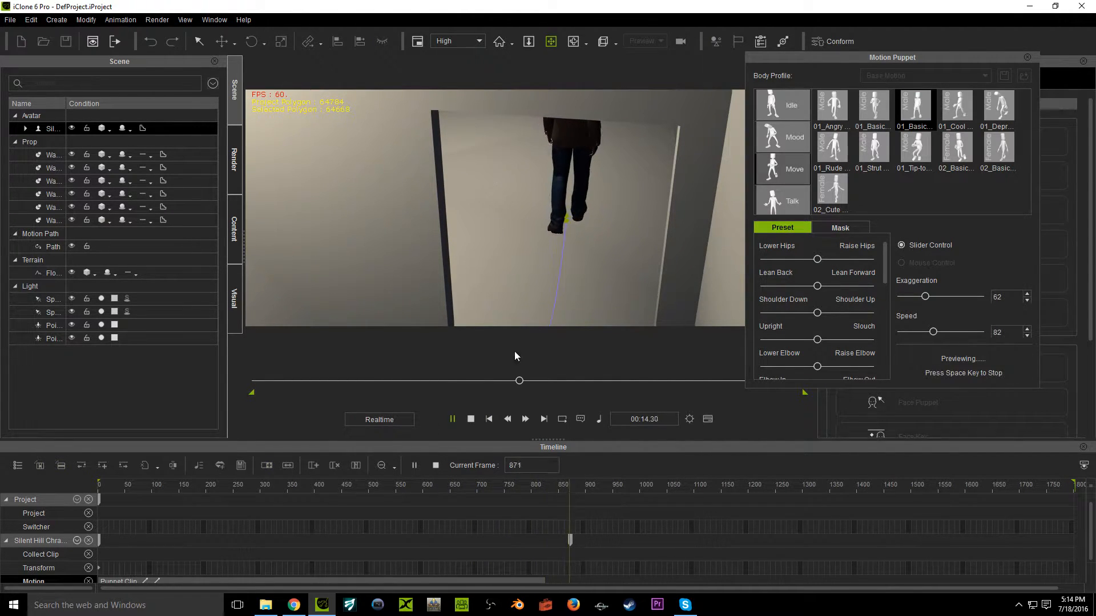
key("space")
left_click(1028, 57)
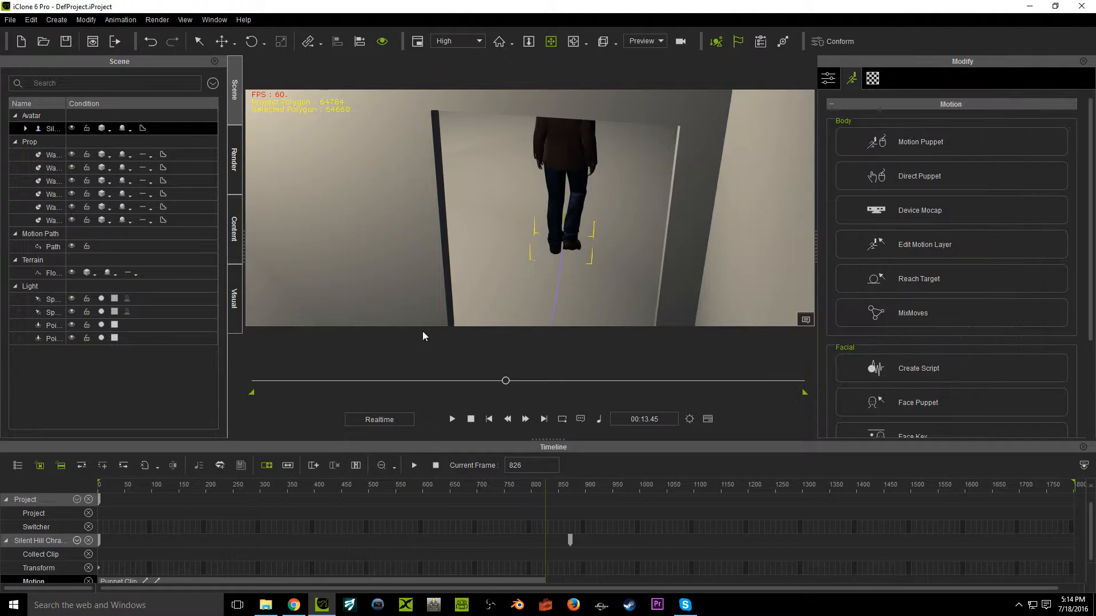
Play the recorded walk from the first frame, following the character through the doorway from several angles
left_click_drag(505, 381, 264, 385)
right_click_drag(380, 260, 794, 251)
right_click_drag(456, 171, 469, 2)
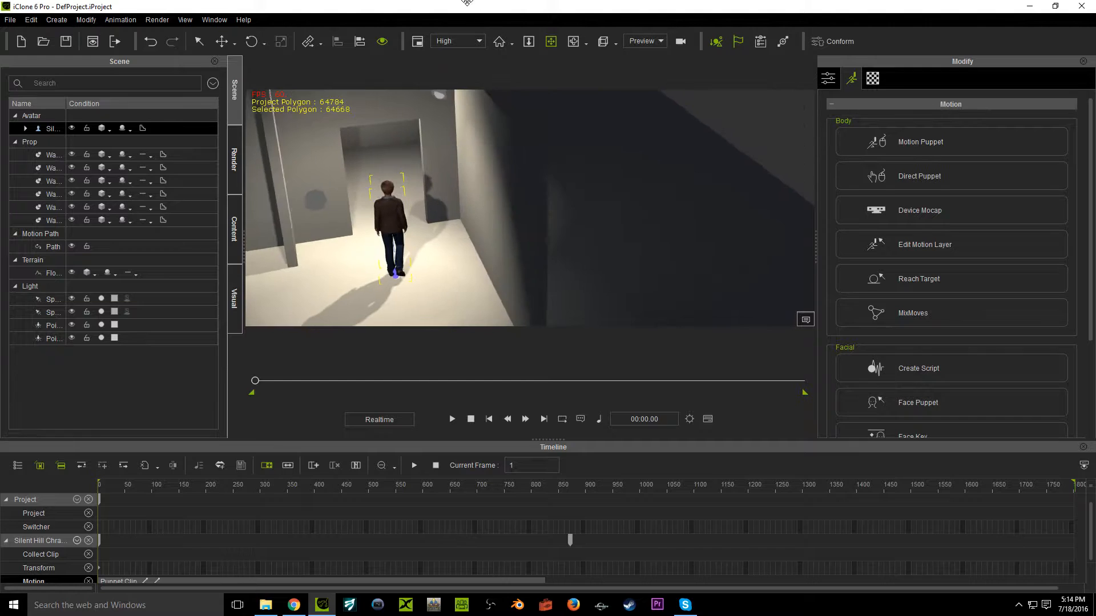
left_click_drag(521, 333, 553, 218)
right_click_drag(553, 217, 554, 611)
left_click(556, 484)
left_click(578, 485)
left_click_drag(502, 386, 228, 370)
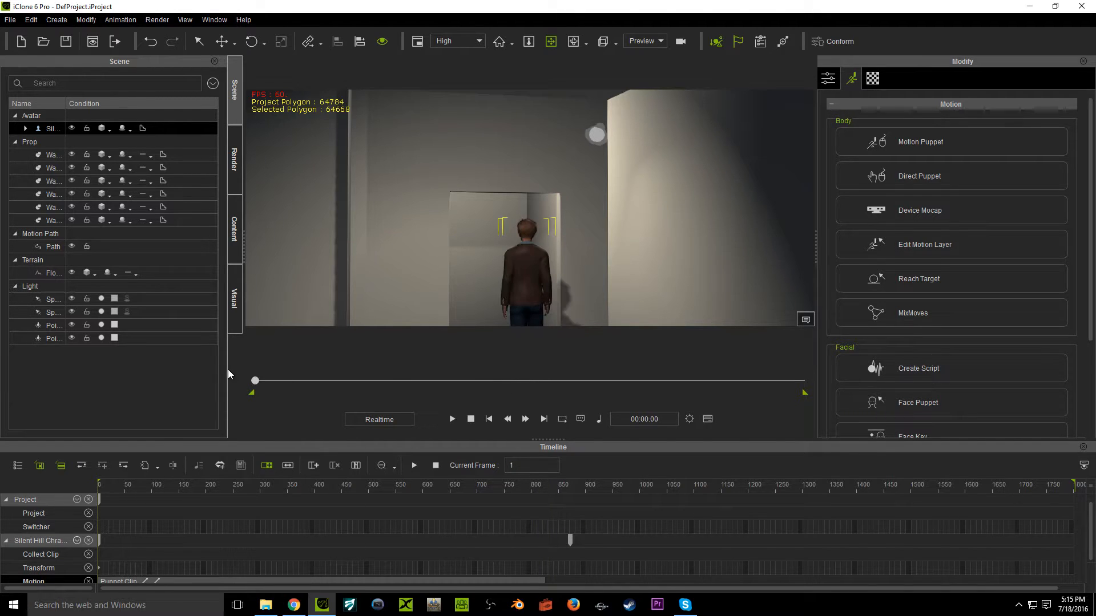
left_click_drag(469, 251, 498, 196)
right_click_drag(499, 196, 542, 226)
key("space")
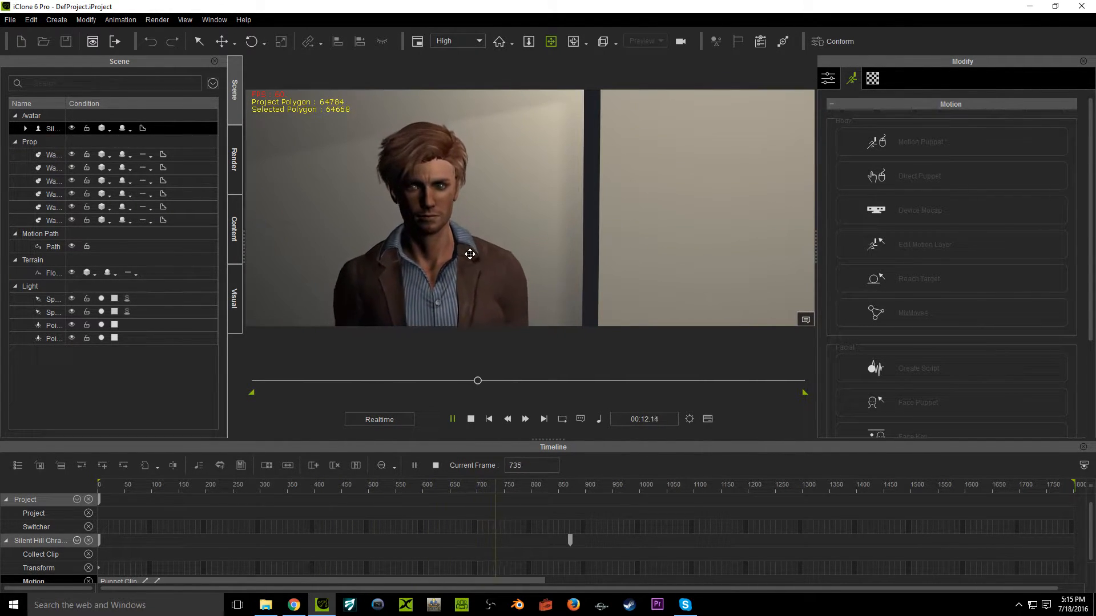
key("space")
Return to the first frame, frame the character's back before the doorway, and create a camera from that view
left_click_drag(521, 380, 257, 382)
left_click_drag(630, 156, 473, 238)
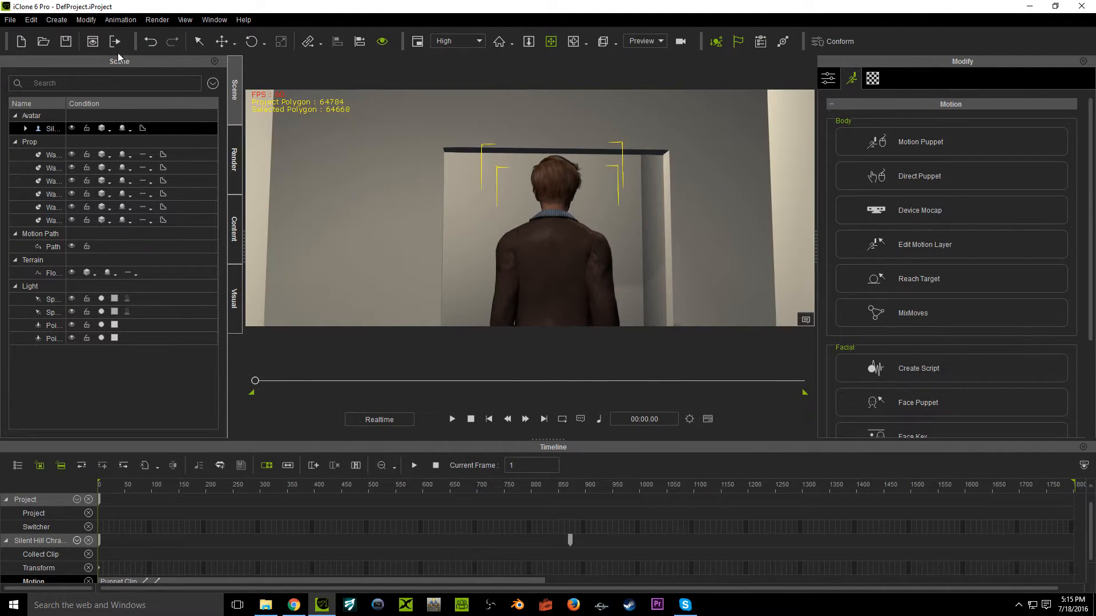
left_click(55, 20)
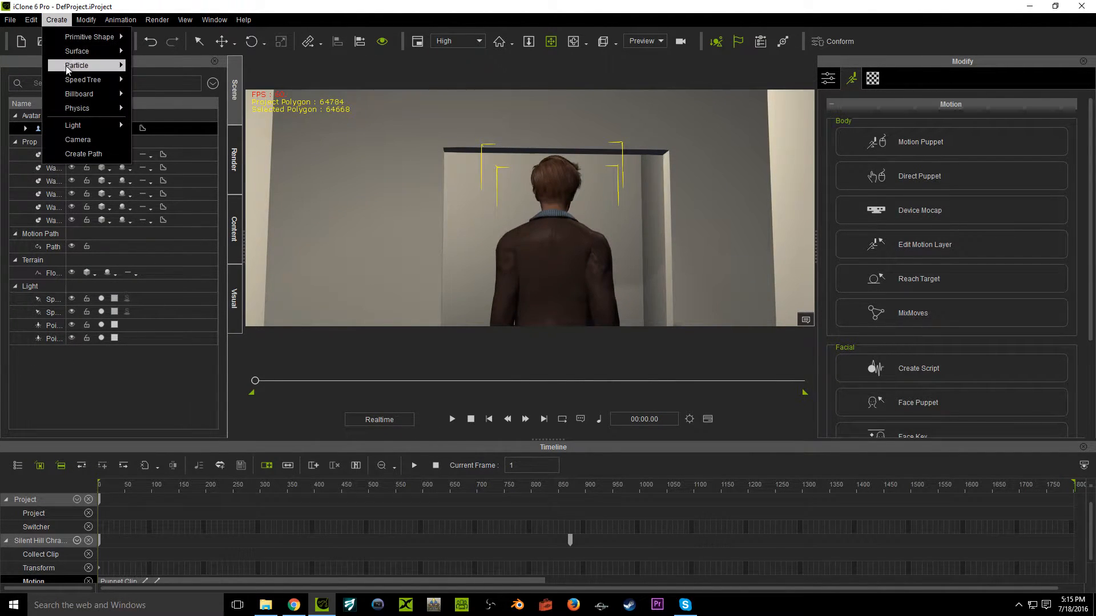
left_click(105, 142)
Try linking the new camera to the character's CC_Base_Head, play the walk, and return to the first frame
scroll(986, 349, "down", 10)
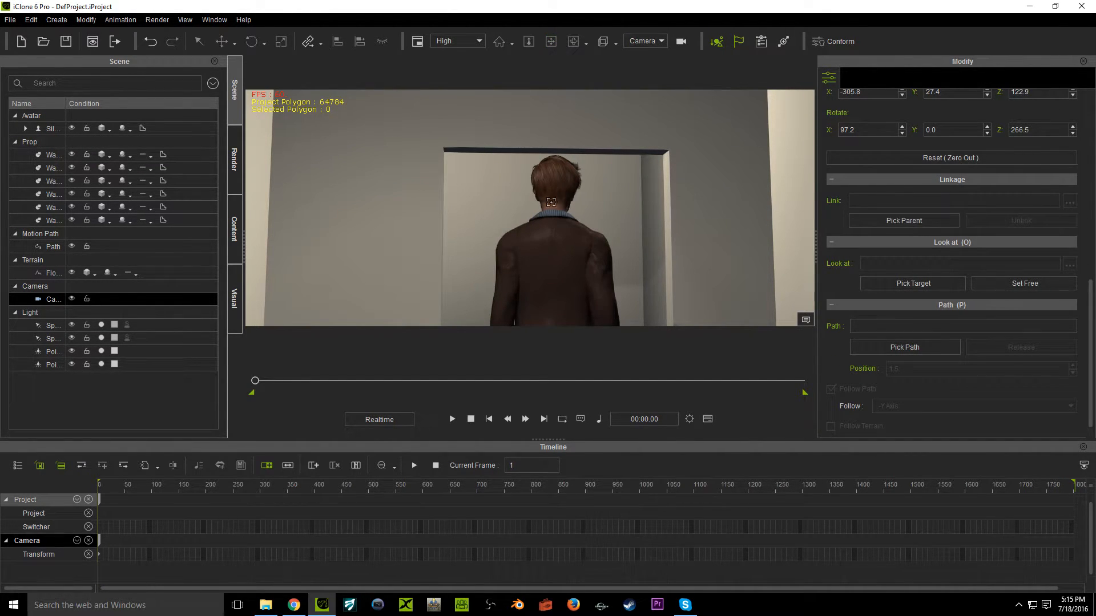
key("space")
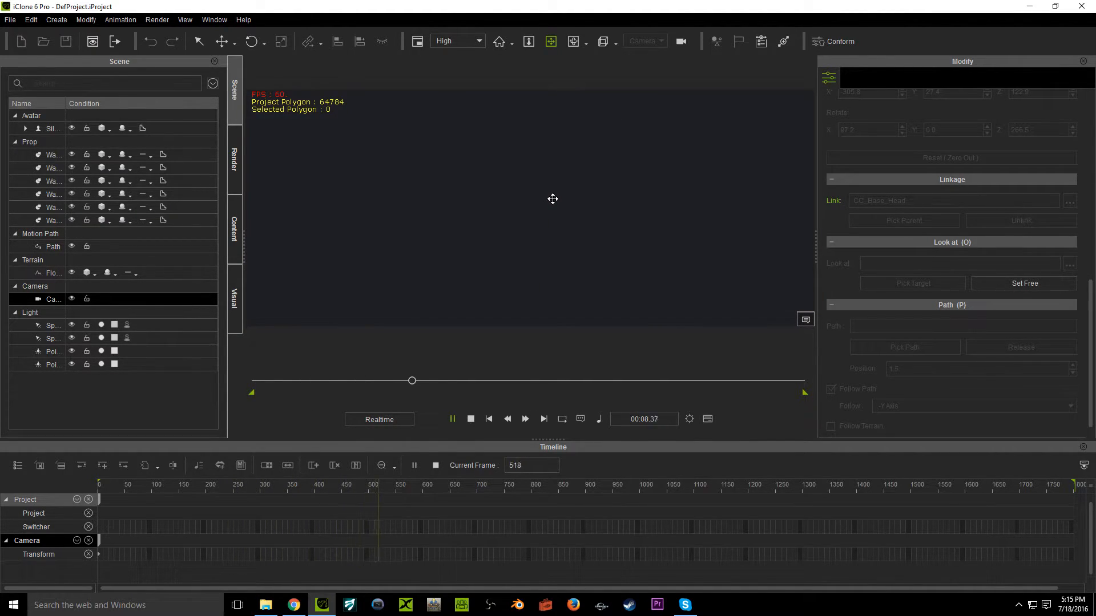
key("space")
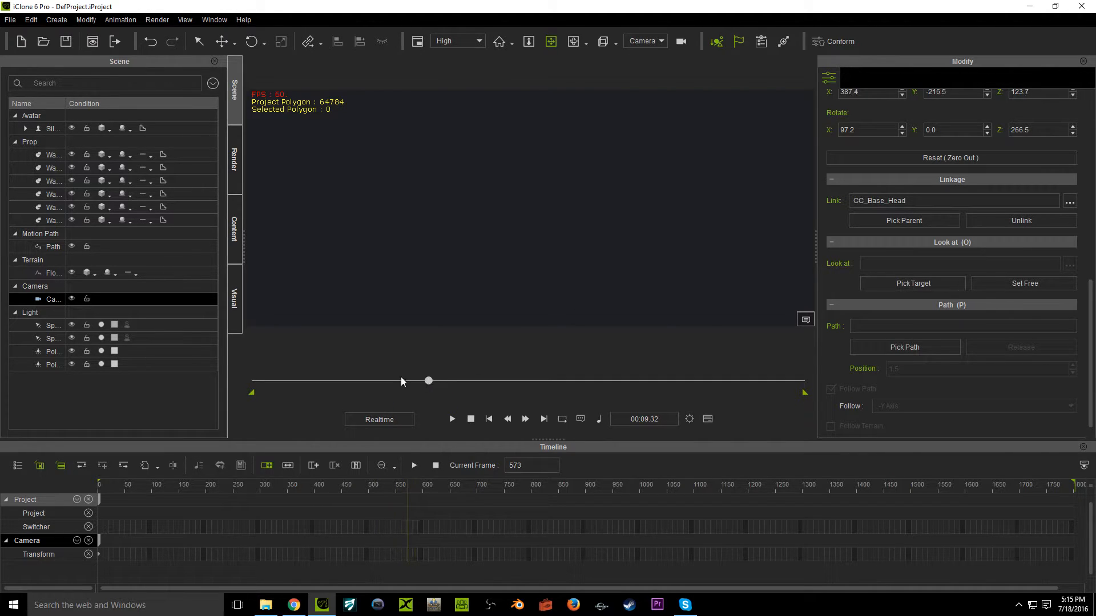
left_click_drag(409, 381, 251, 380)
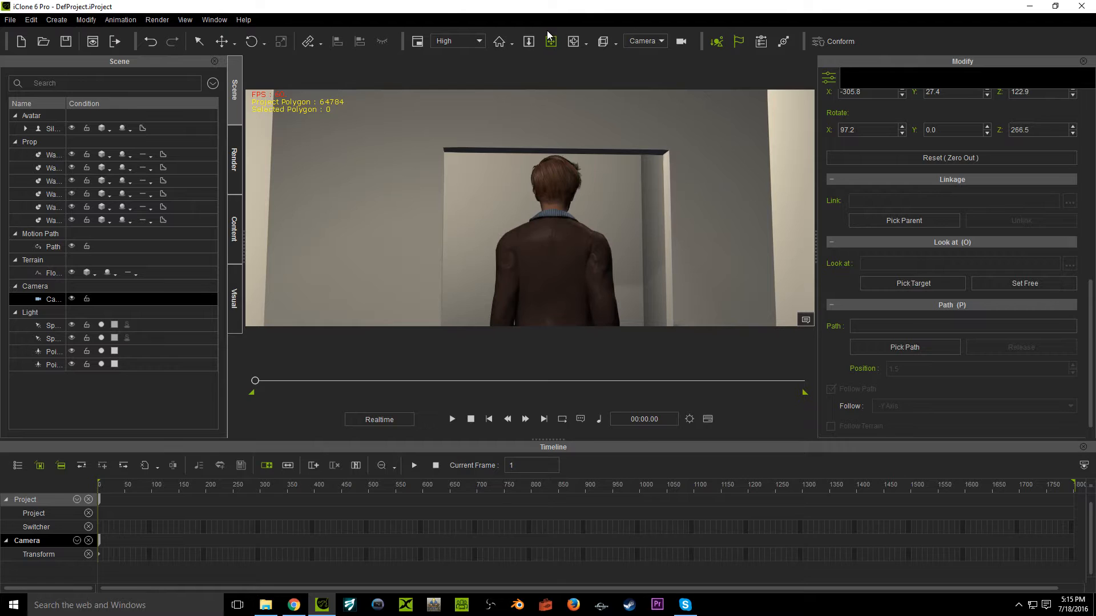
Switch to the preview camera, view the character's feet, and create a box primitive
right_click_drag(633, 217, 535, 127)
scroll(553, 223, "up", 3)
left_click(550, 222)
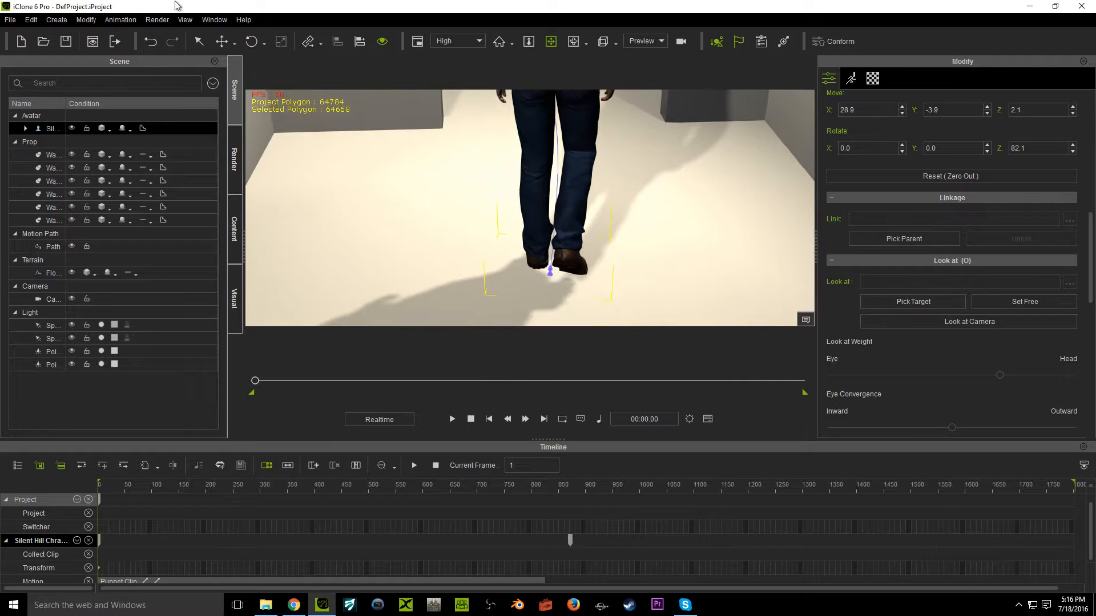
left_click(56, 20)
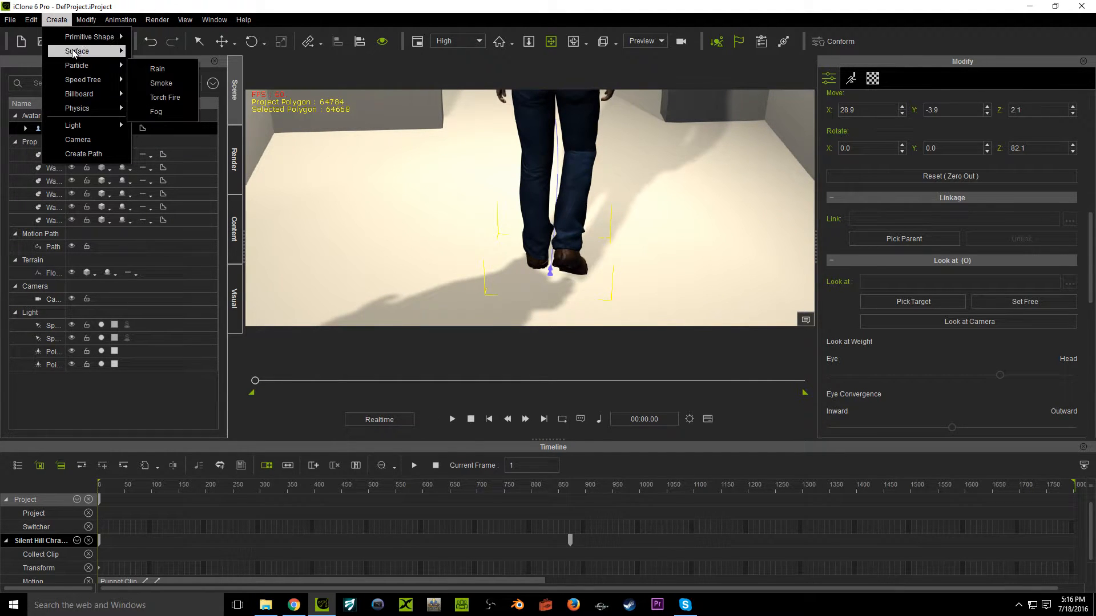
mouse_move(89, 38)
left_click(153, 39)
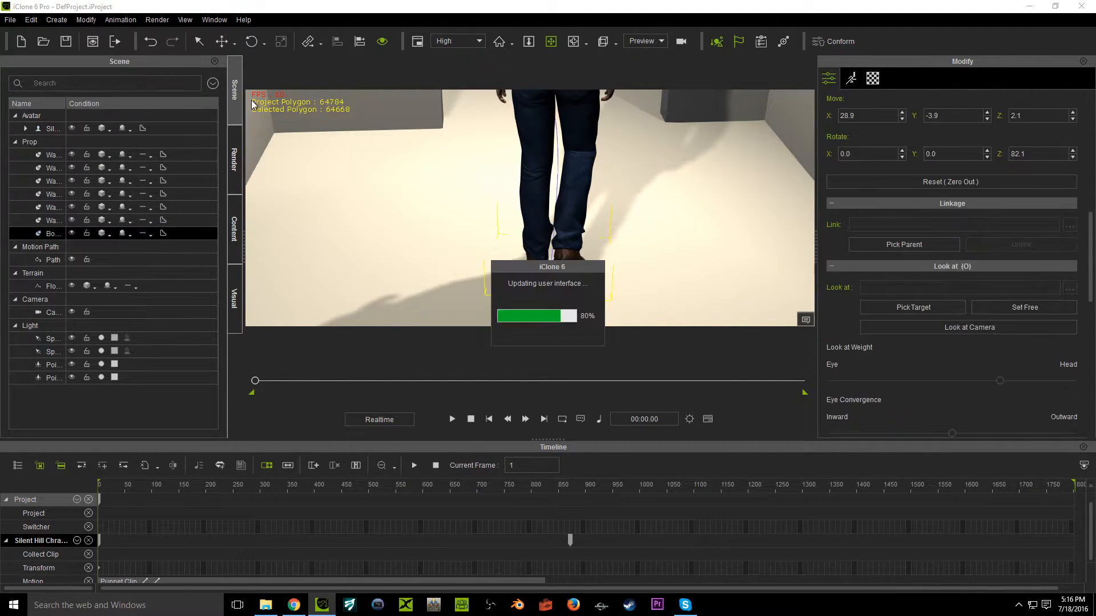
Lock the box's XYZ scale together and set its scale to 10
scroll(932, 167, "up", 10)
left_click(830, 395)
left_click(848, 373)
key("BackSpace")
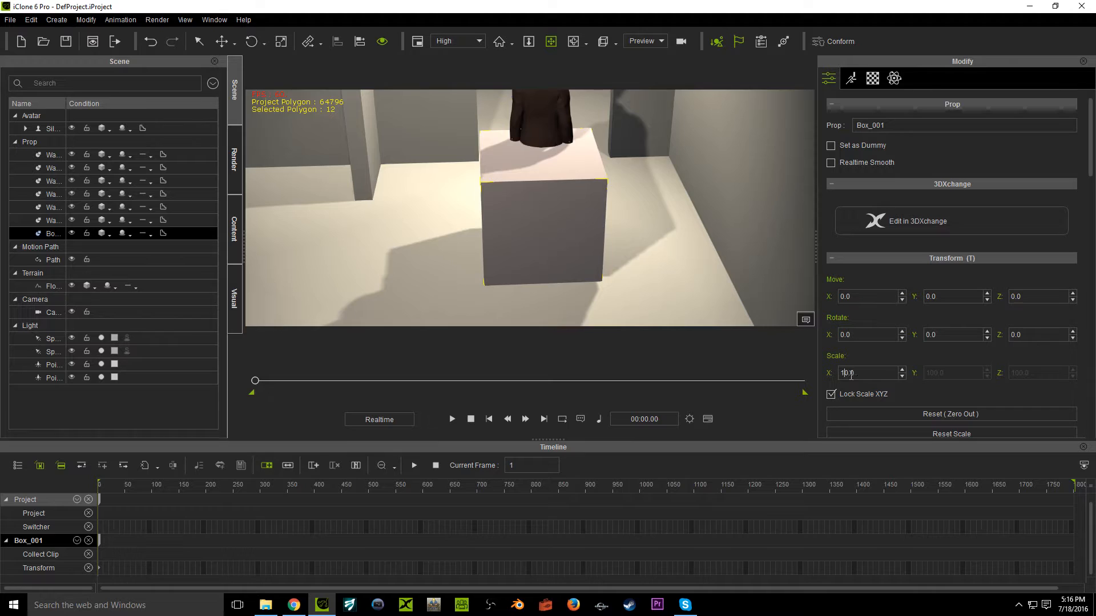
key("Return")
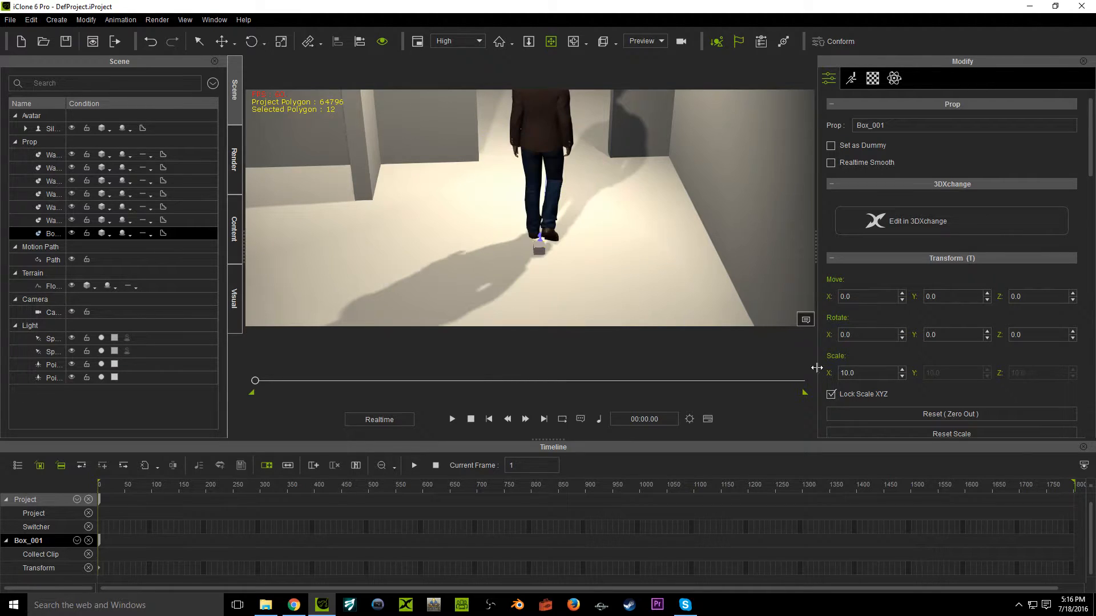
Raise the small box to about Z 154.6, behind the character's head, and check its height from the side
left_click(222, 41)
left_click_drag(538, 222, 532, 52)
left_click_drag(543, 157, 536, 238)
right_click_drag(536, 238, 628, 260)
left_click_drag(628, 259, 657, 208)
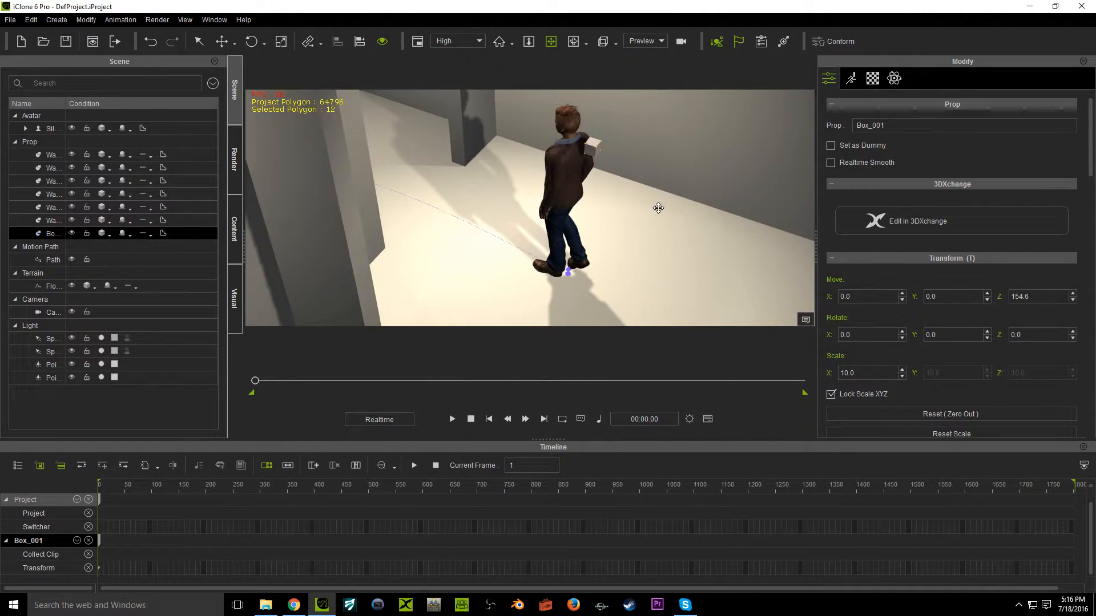
right_click_drag(610, 210, 615, 161)
Select the motion path at the character's feet and save it to the custom MotionPath library under its default name
left_click(569, 293)
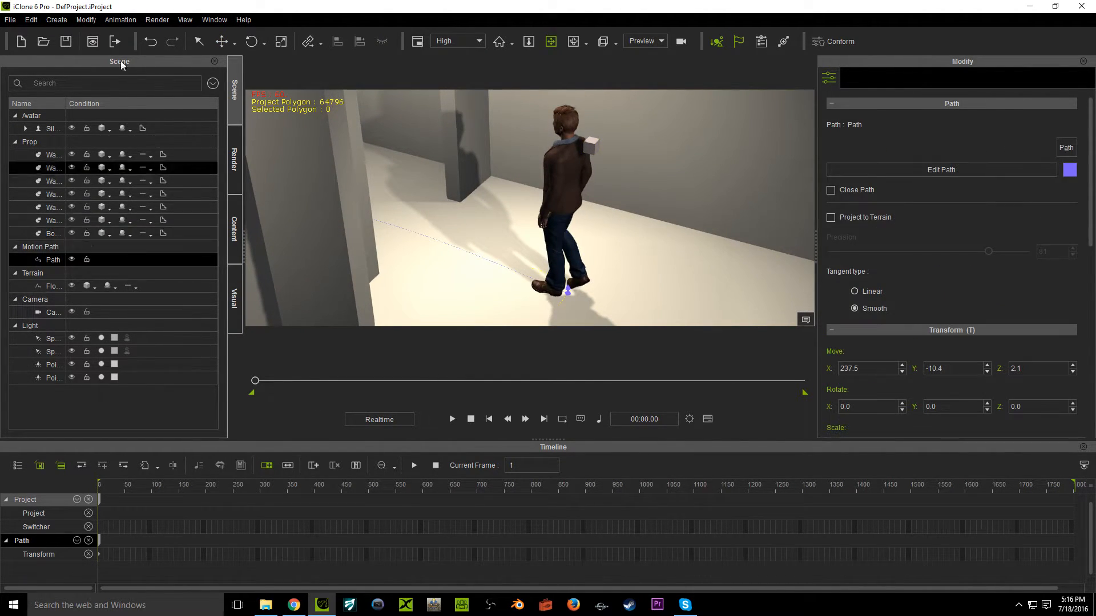
left_click(31, 20)
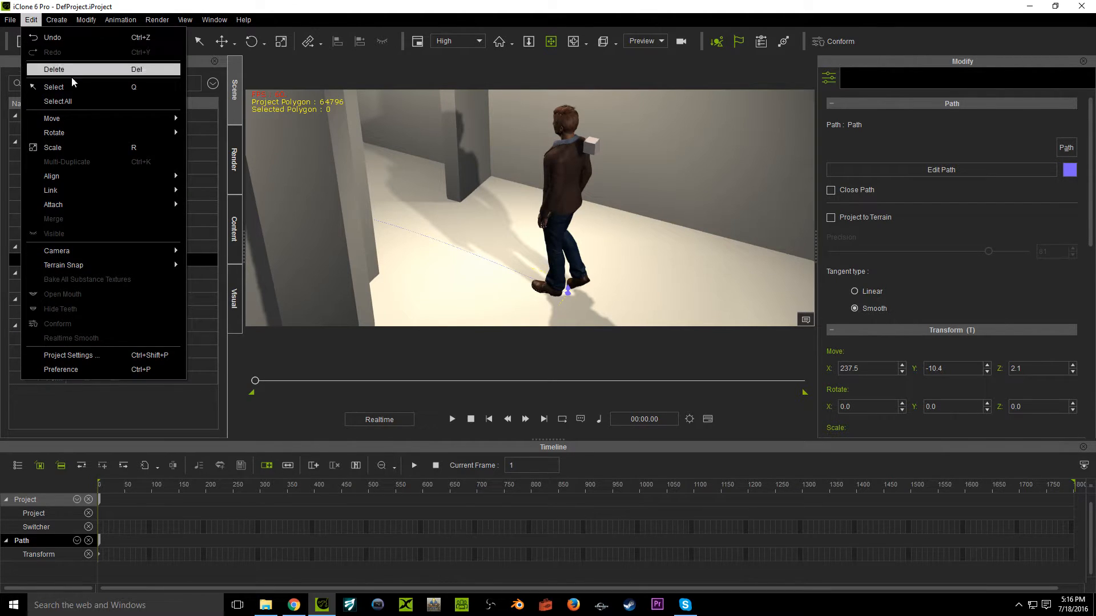
mouse_move(73, 181)
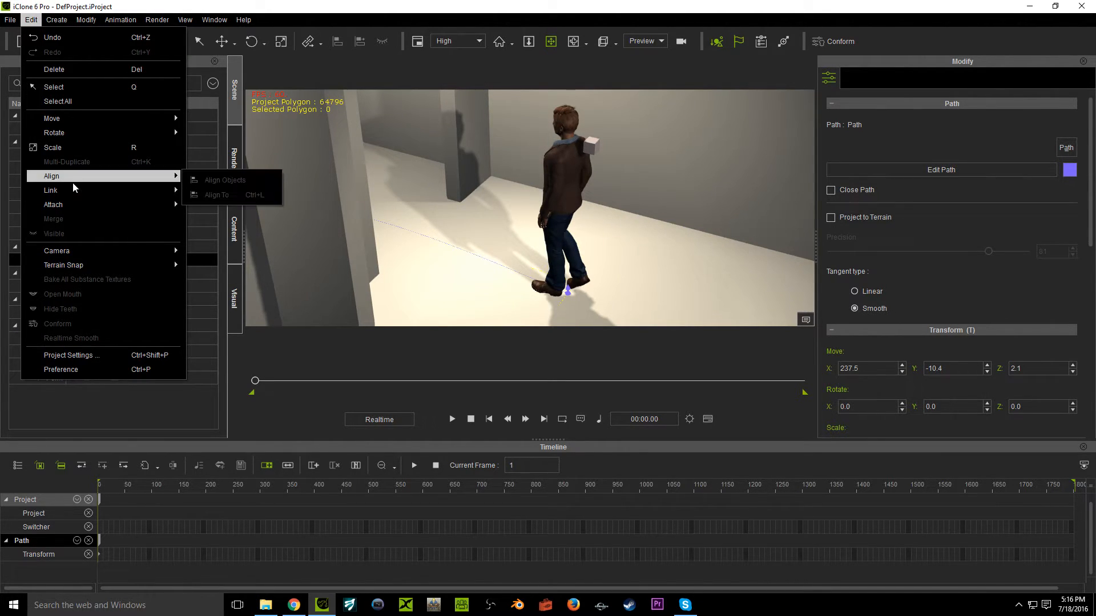
left_click(311, 3)
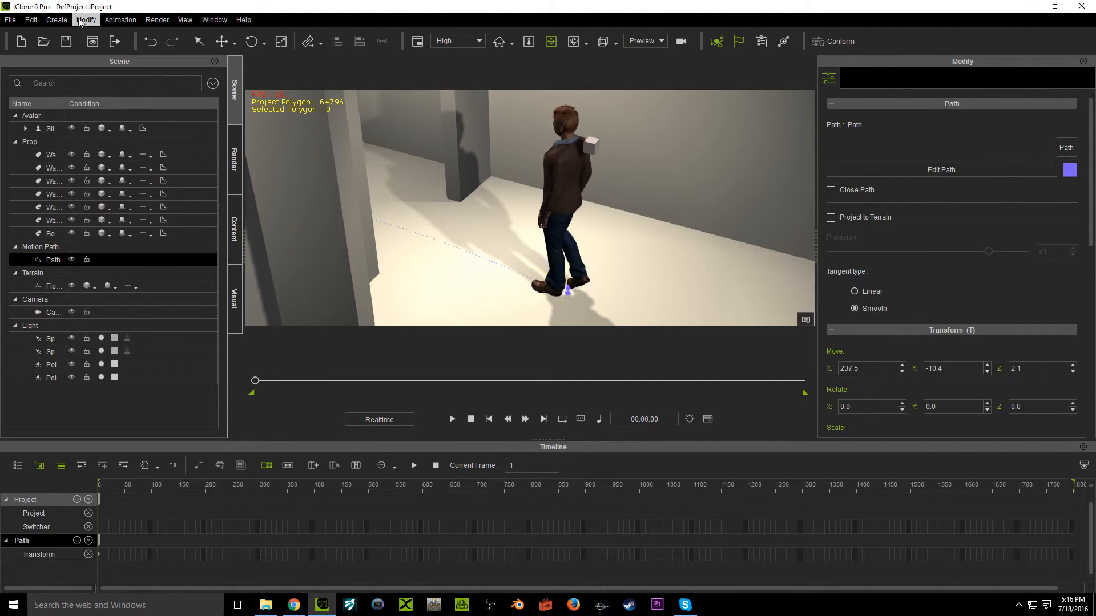
left_click(57, 20)
mouse_move(75, 124)
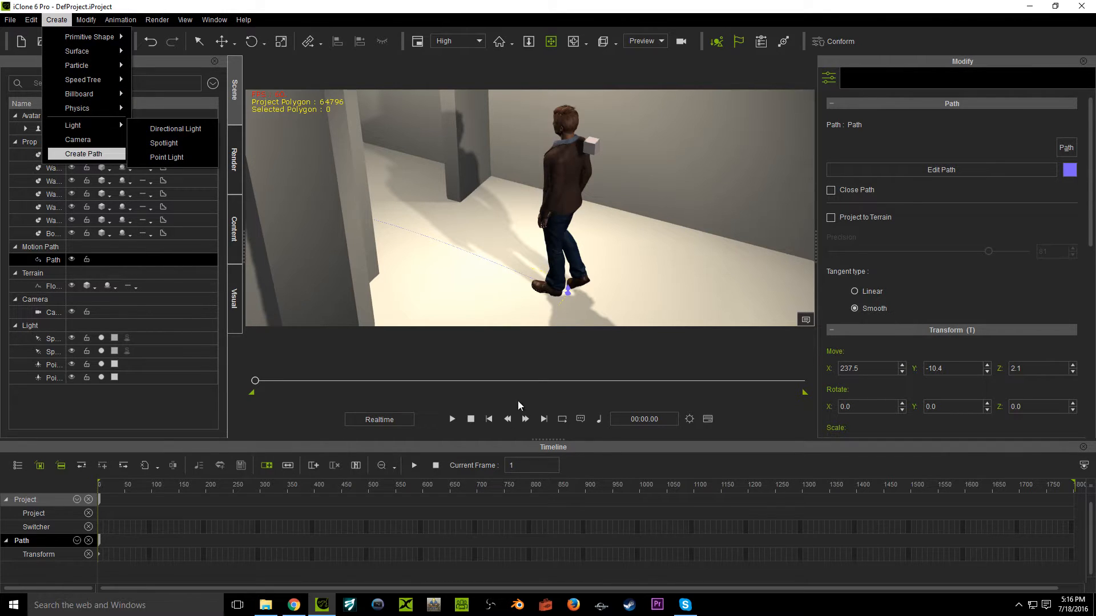
left_click(500, 269)
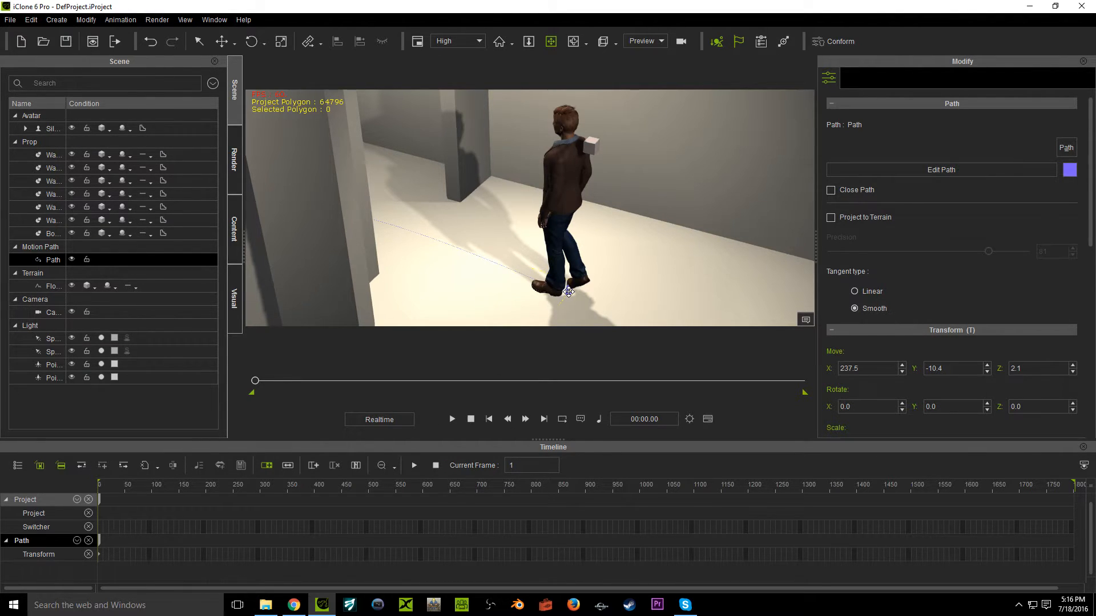
left_click(235, 226)
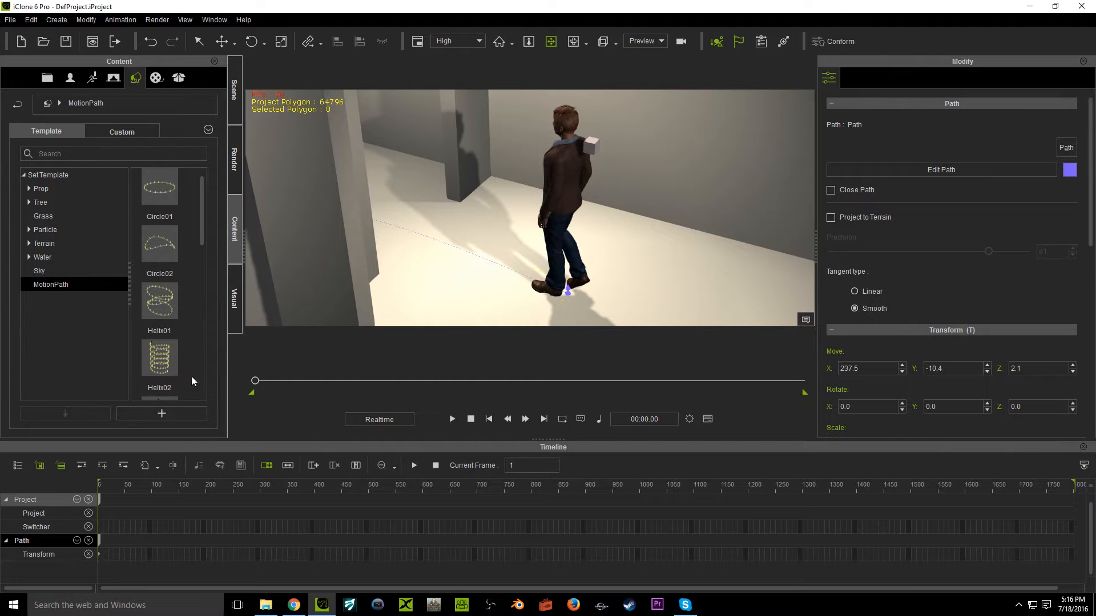
left_click(172, 410)
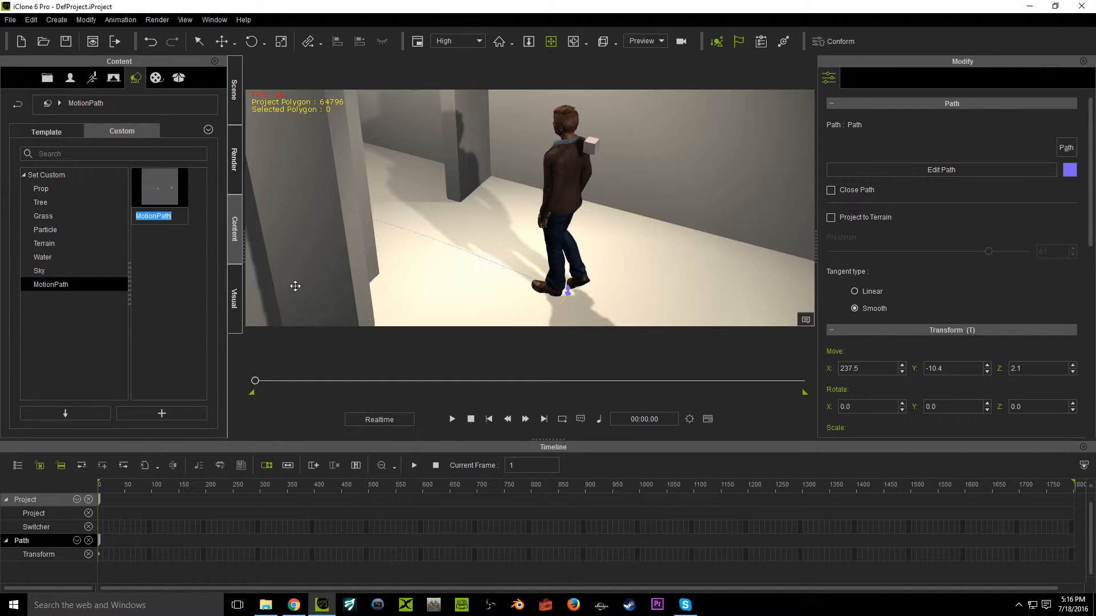
left_click(161, 181)
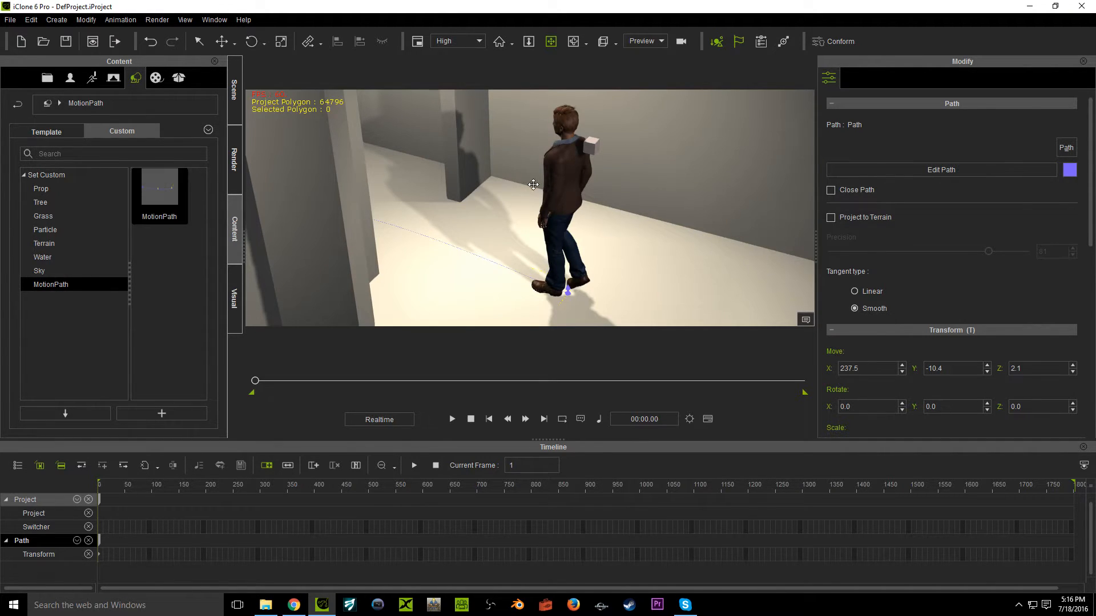
Assign the small box to the motion path at the character's feet
left_click(592, 144)
right_click(576, 238)
mouse_move(608, 269)
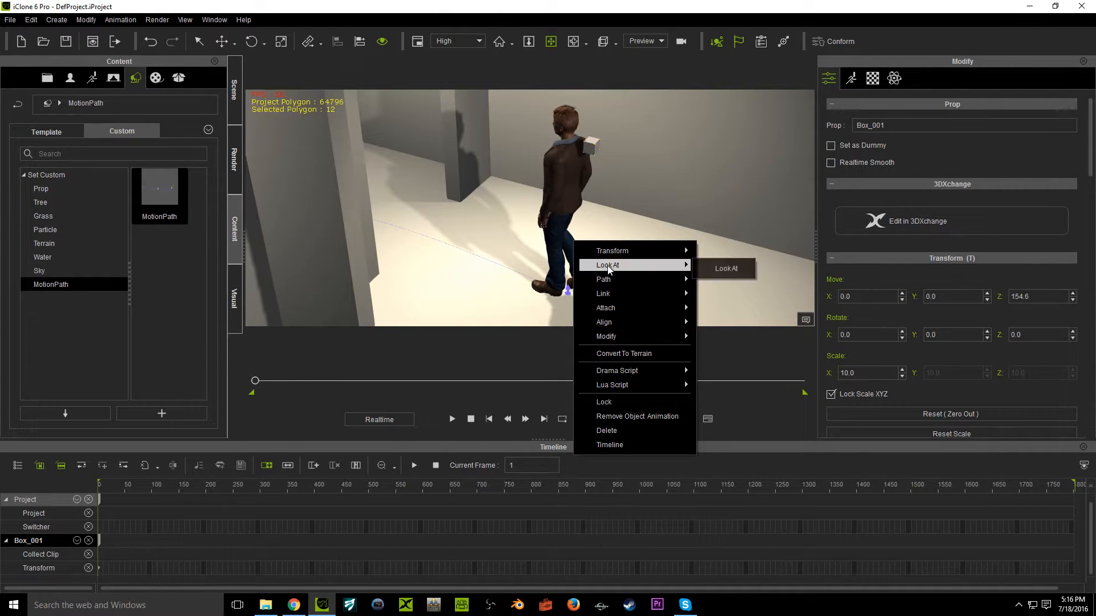
left_click(708, 279)
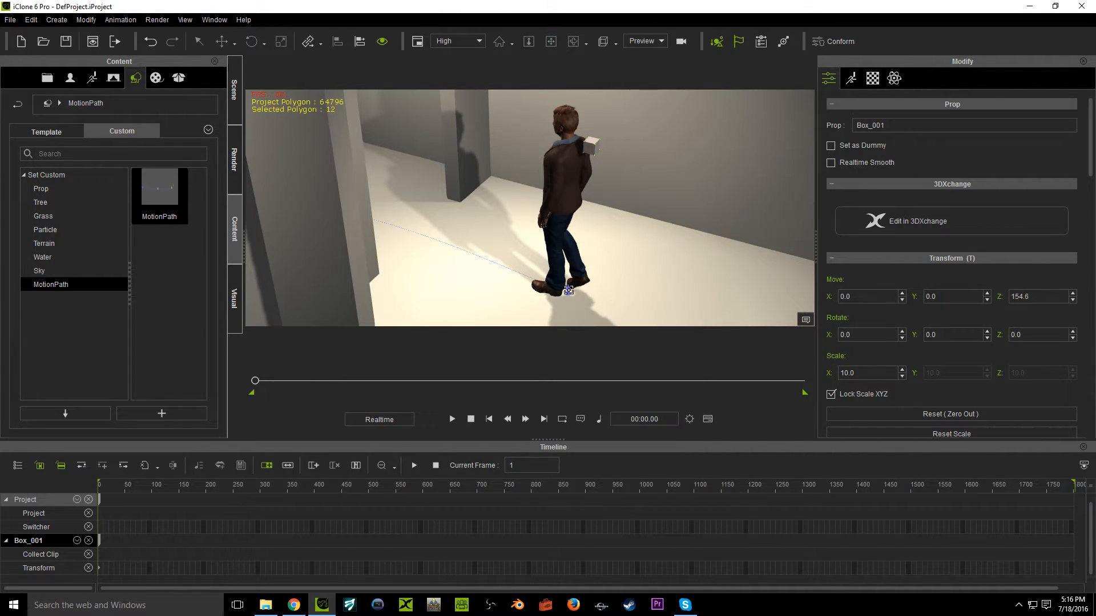
left_click(567, 292)
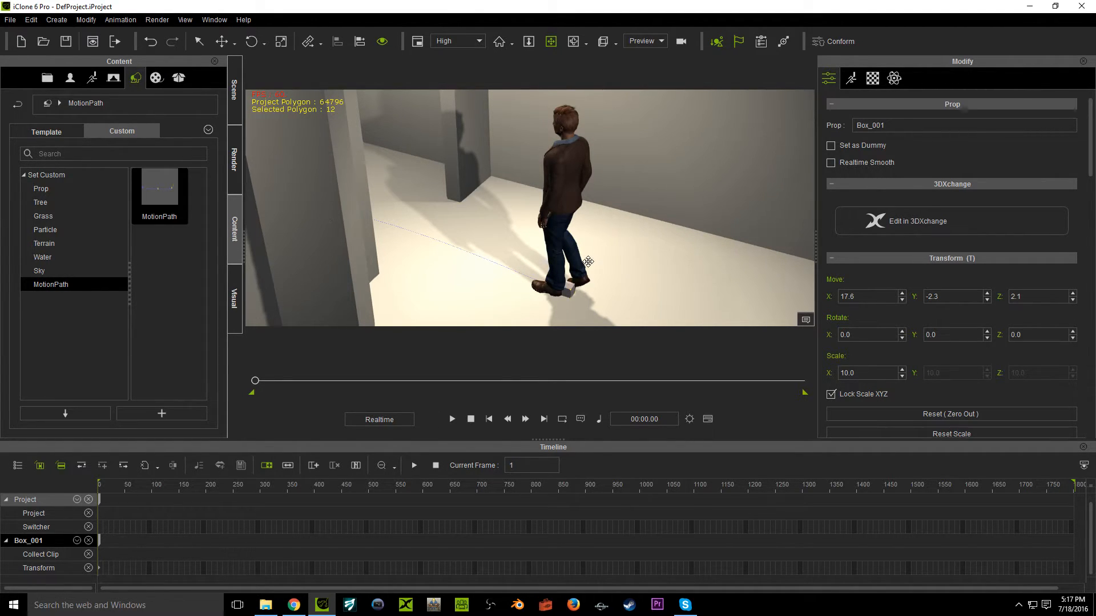
Review the small box's path-following settings and delete the box from the scene
left_click(221, 42)
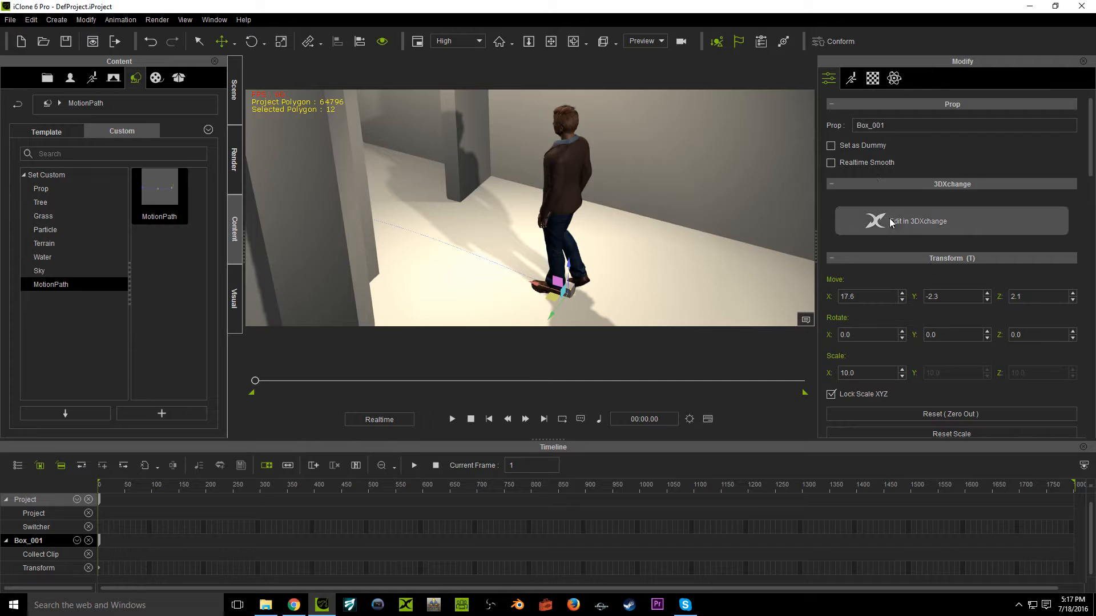
scroll(892, 215, "down", 10)
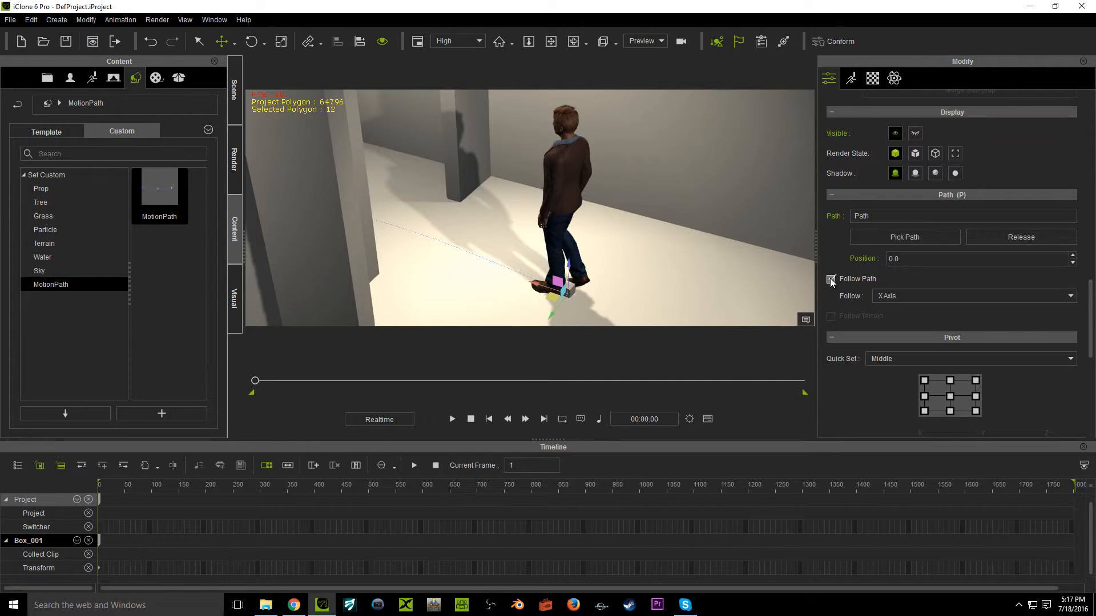
key("Delete")
Load the saved MotionPath as a second path and raise it to neck height, at about Z 162.4
double_click(162, 197)
left_click_drag(354, 218, 368, 46)
left_click(551, 42)
left_click_drag(439, 200, 456, 237)
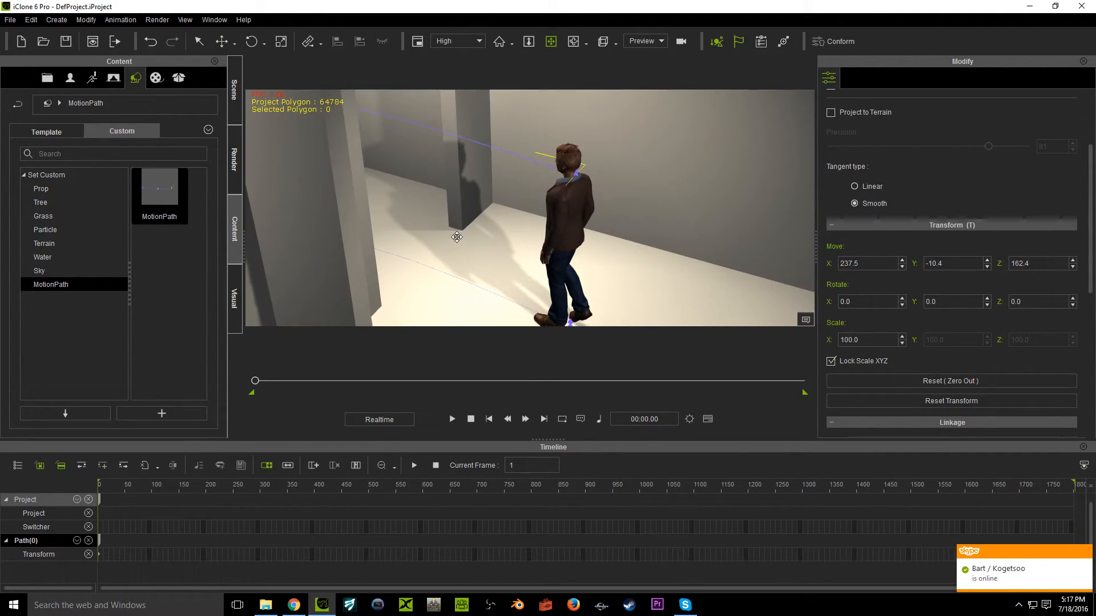
right_click_drag(456, 237, 451, 135)
left_click_drag(387, 149, 403, 116)
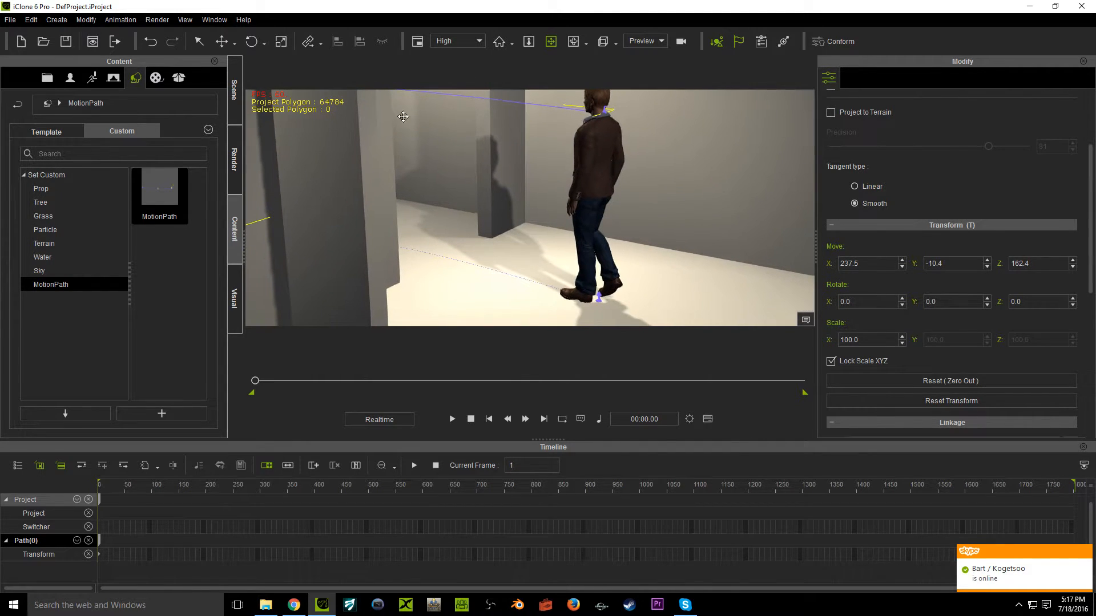
Add the Ball_005 prop from the template 3D Blocks library at the character's feet
left_click(36, 189)
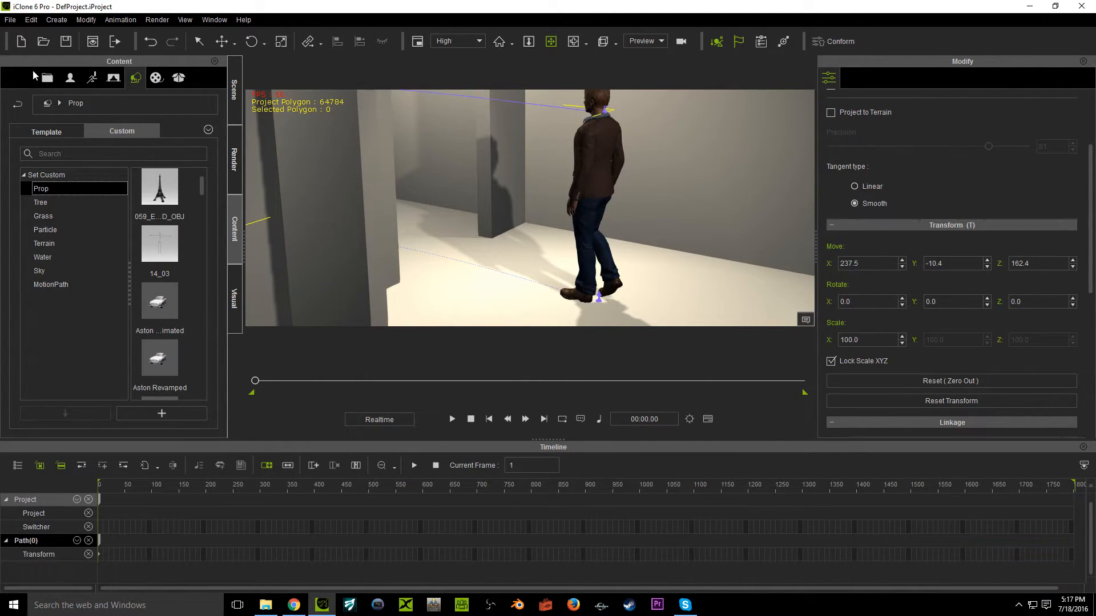
left_click(53, 127)
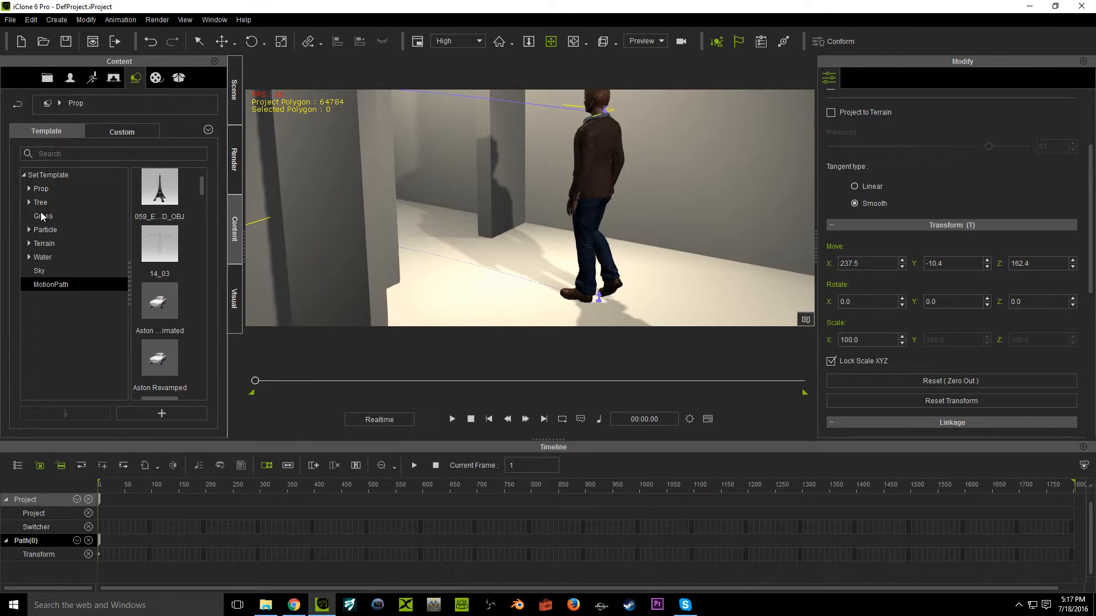
left_click(40, 189)
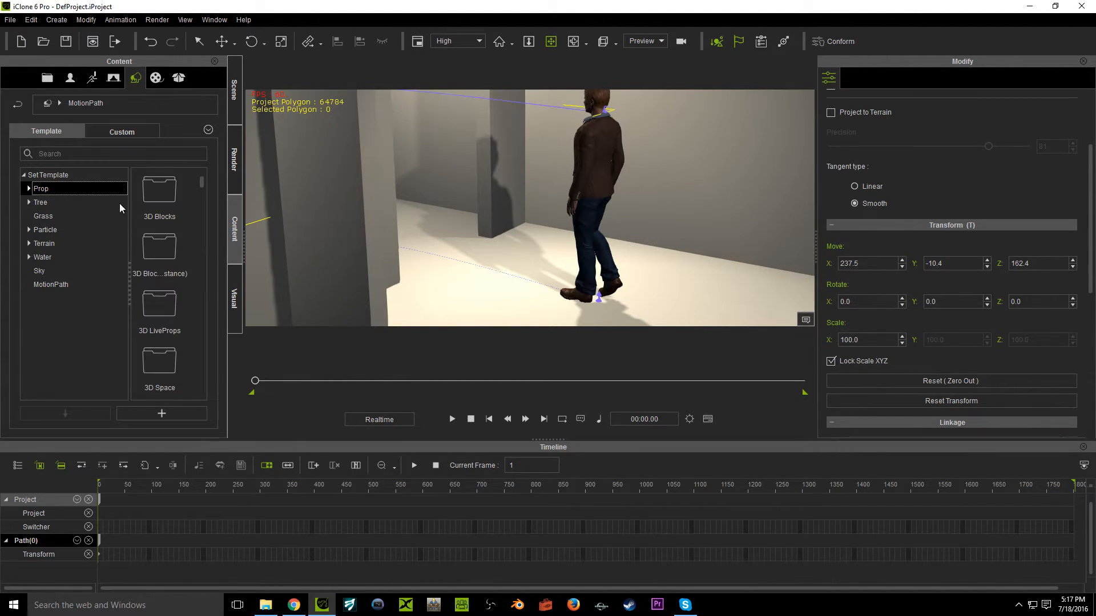
double_click(162, 209)
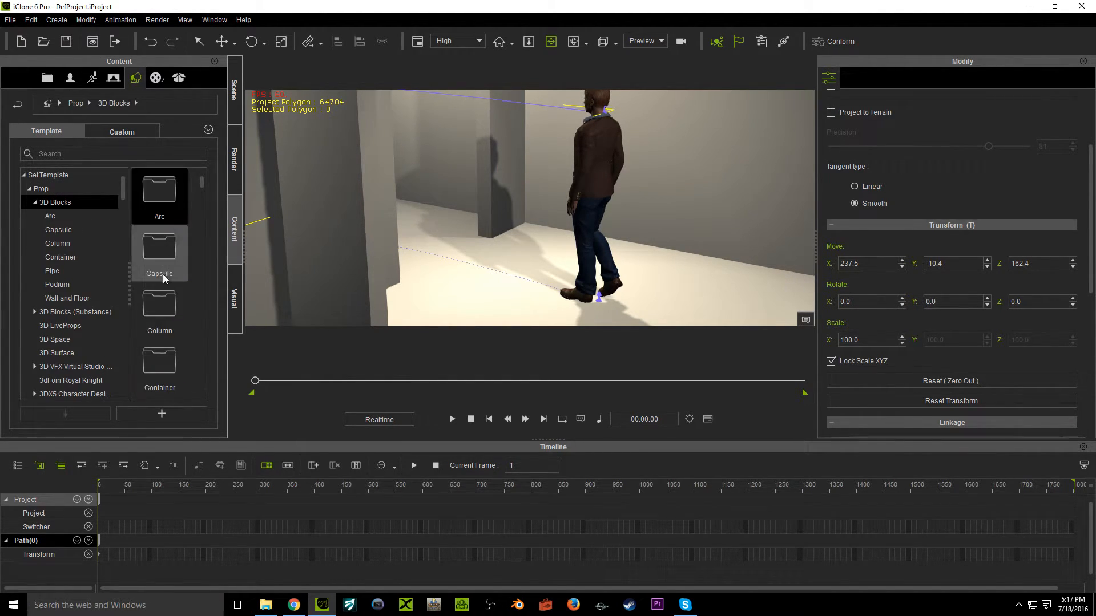
scroll(167, 294, "up", 3)
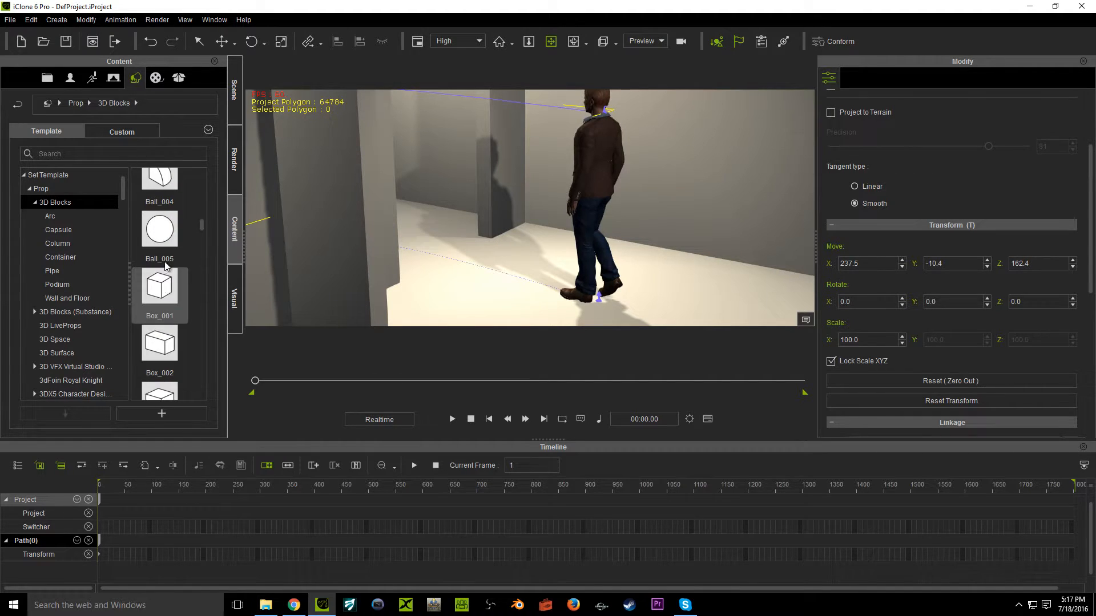
left_click(601, 299)
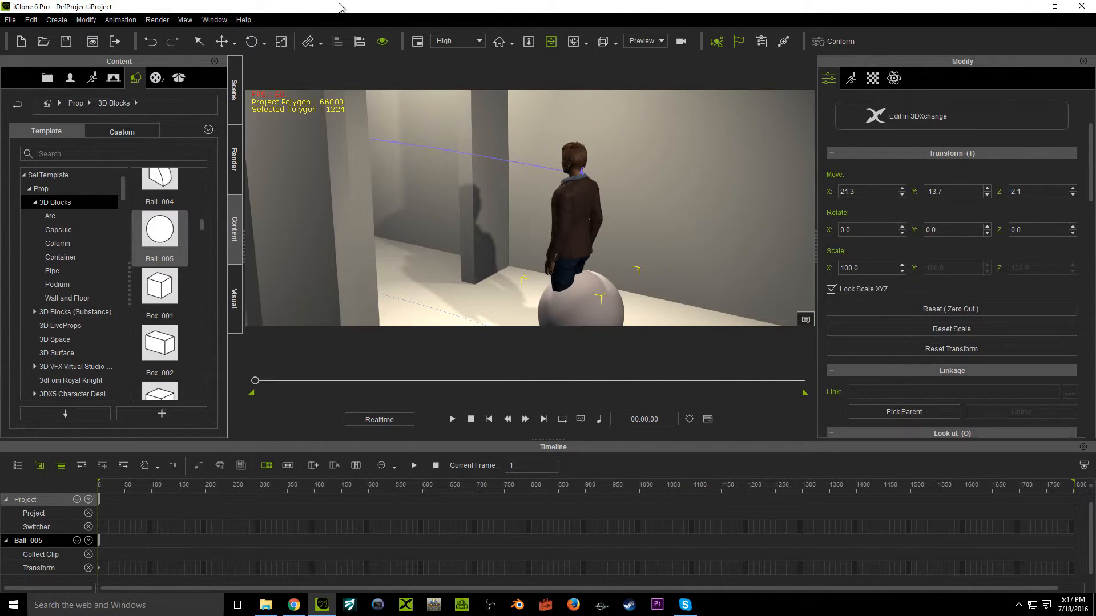
Set the ball's scale to 10 and raise it above the character's head, to about Z 193.6
left_click(222, 41)
left_click_drag(580, 319, 576, 217)
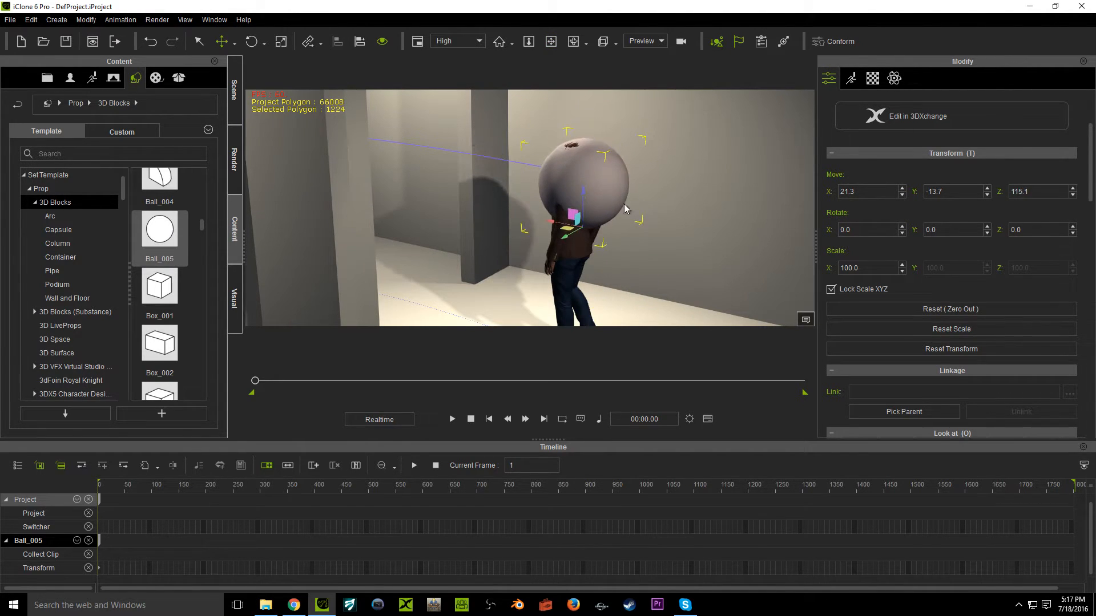
left_click(849, 268)
key("BackSpace")
key("Return")
left_click_drag(579, 201, 582, 111)
right_click(578, 168)
mouse_move(595, 194)
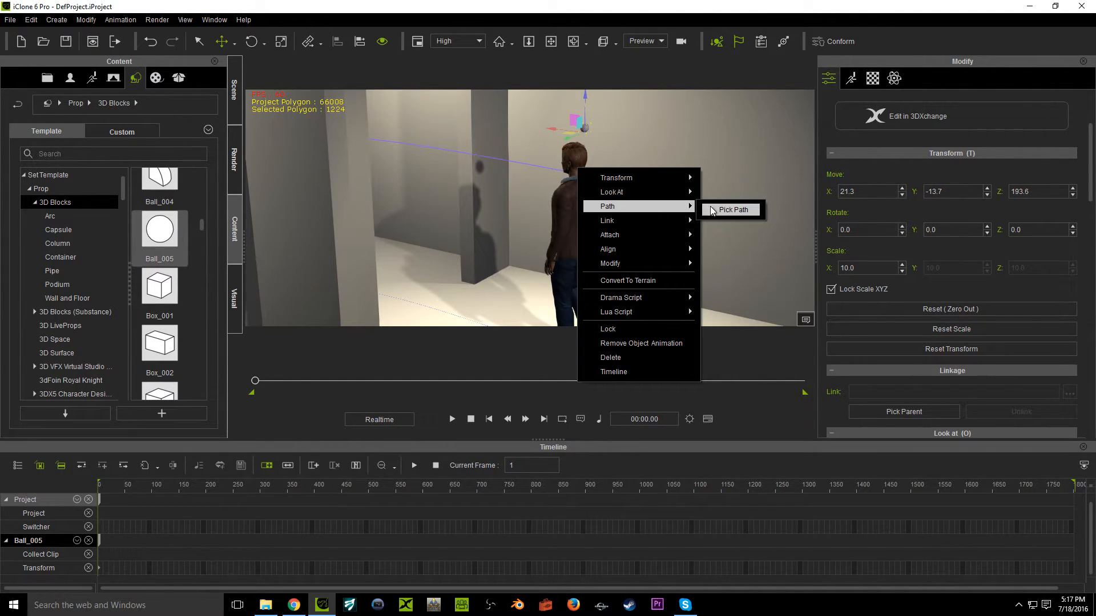
left_click(713, 210)
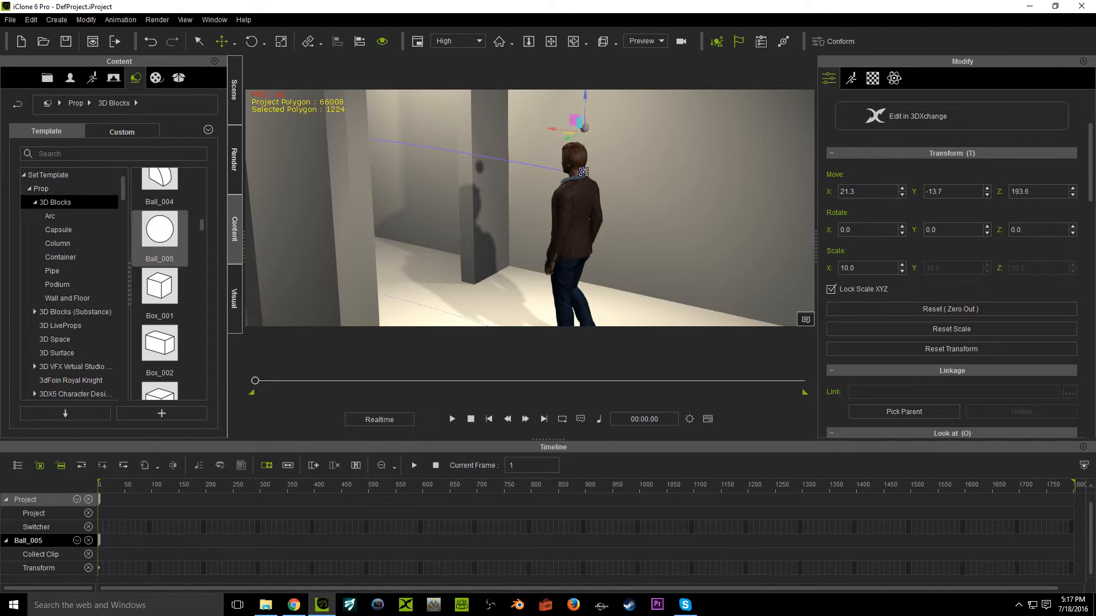
left_click(583, 173)
Assign the small ball to the raised motion path at the character's neck
left_click(586, 127)
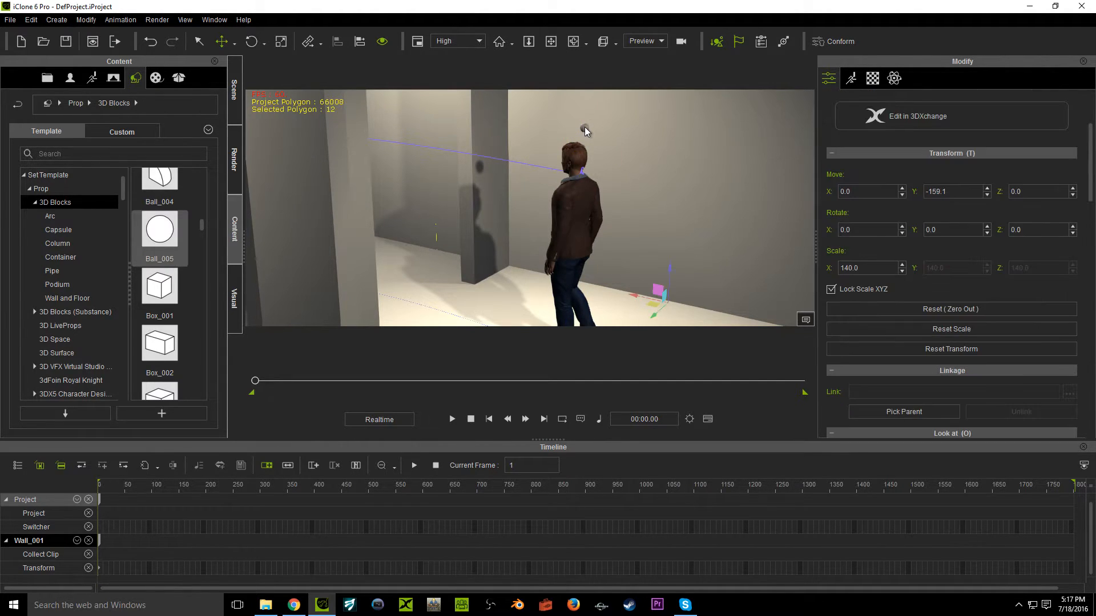
right_click(585, 126)
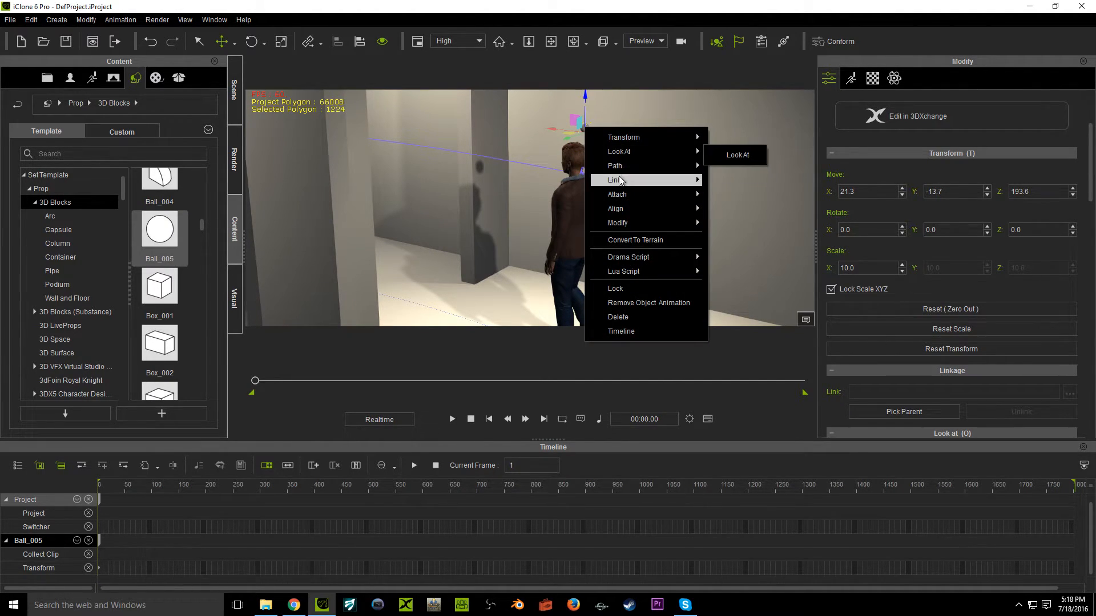
left_click(726, 168)
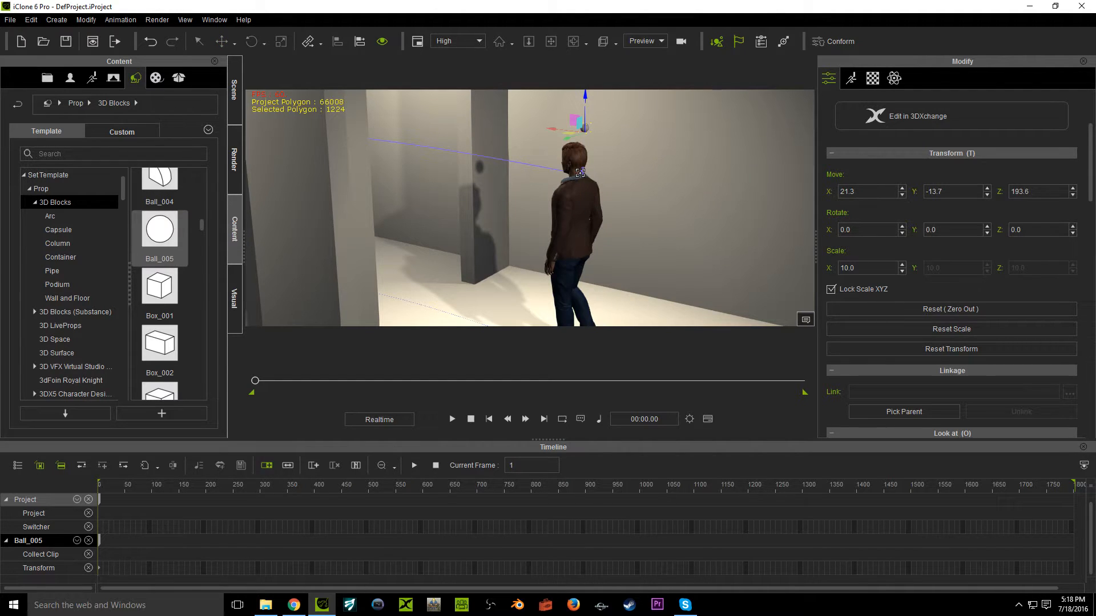
left_click(580, 172)
Switch the viewport to the created camera and reframe it behind the character's head and shoulders with the ball in view
right_click_drag(577, 143, 388, 145)
left_click_drag(555, 154, 527, 209)
scroll(527, 209, "up", 1)
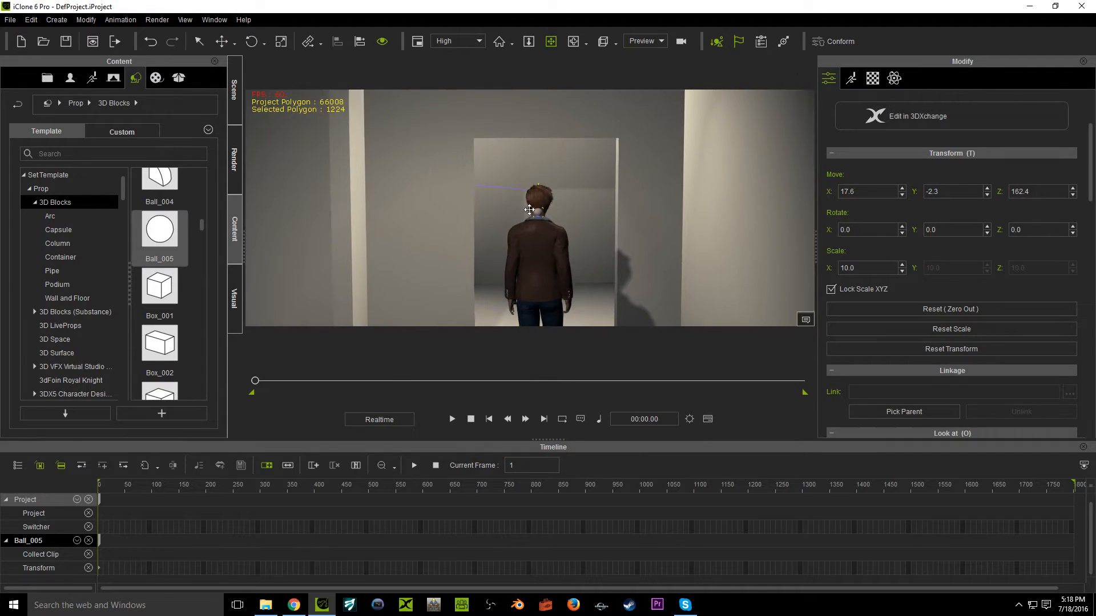
scroll(527, 209, "up", 3)
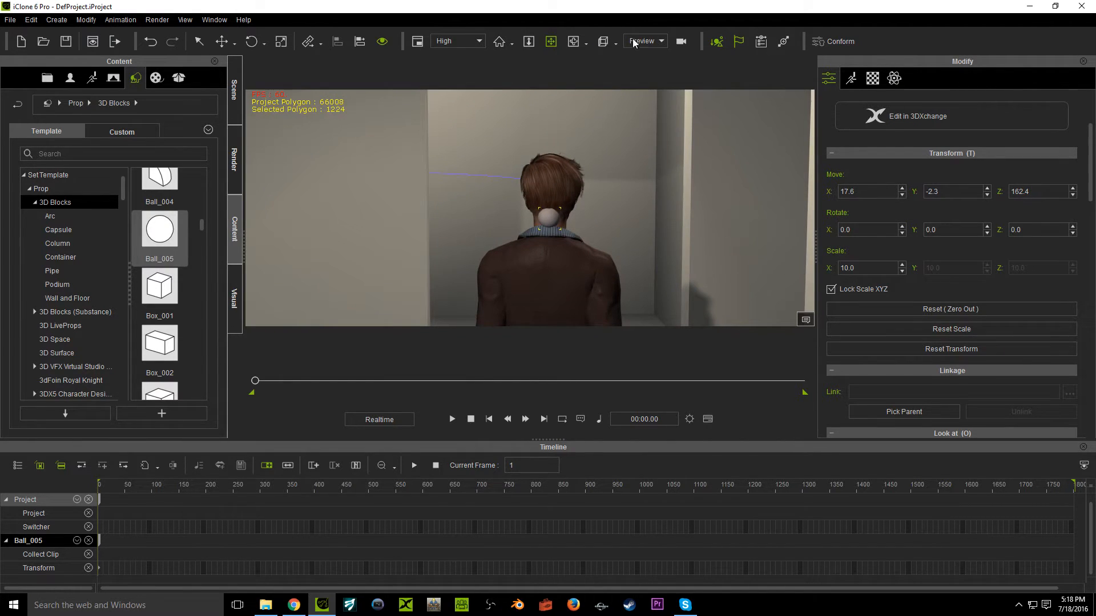
left_click(634, 43)
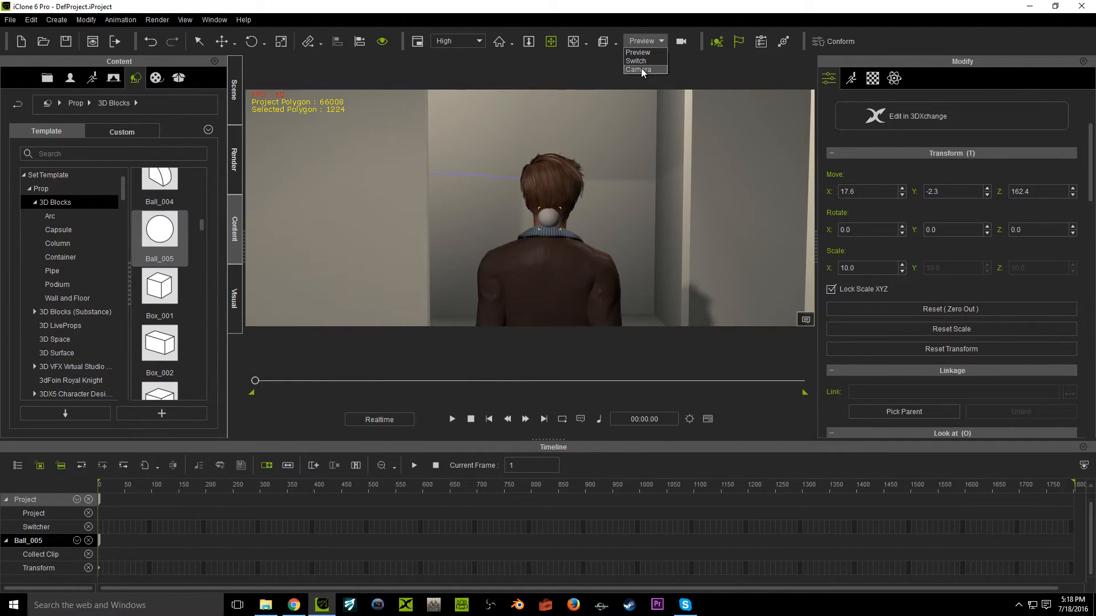
left_click(639, 75)
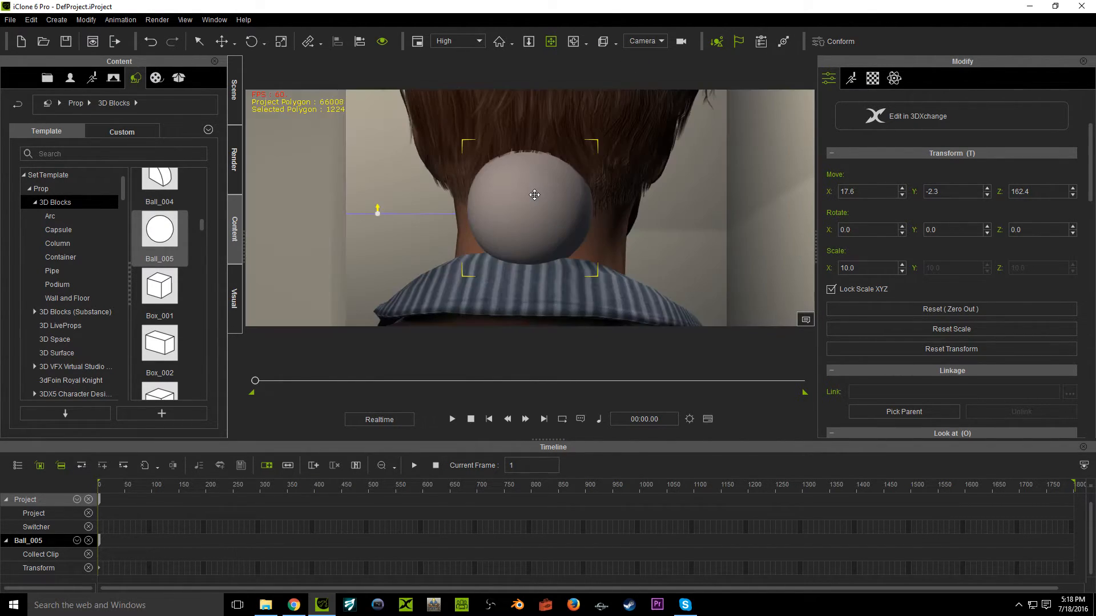
scroll(536, 201, "down", 5)
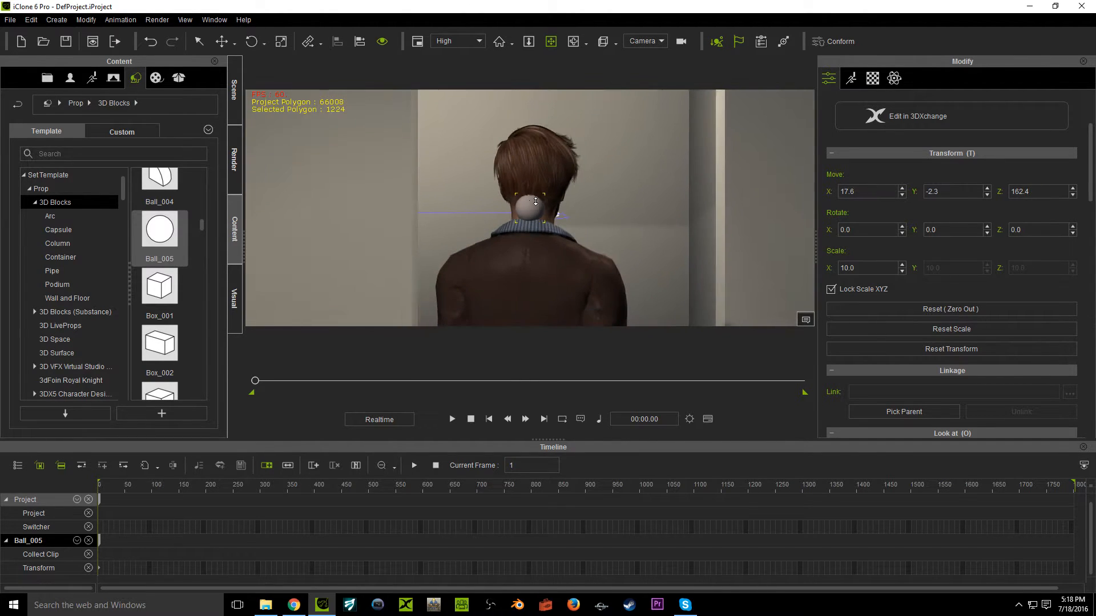
left_click_drag(511, 186, 551, 179)
right_click_drag(550, 179, 608, 179)
left_click_drag(608, 180, 617, 205)
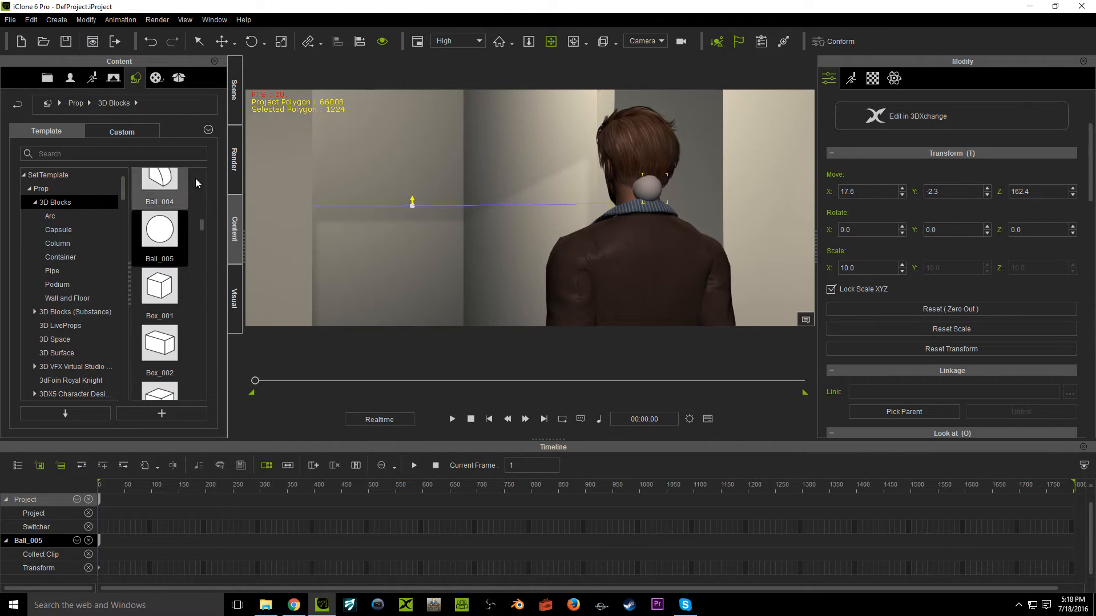
Switch the viewport to Preview and link the camera to the small ball at the character's neck
left_click(642, 41)
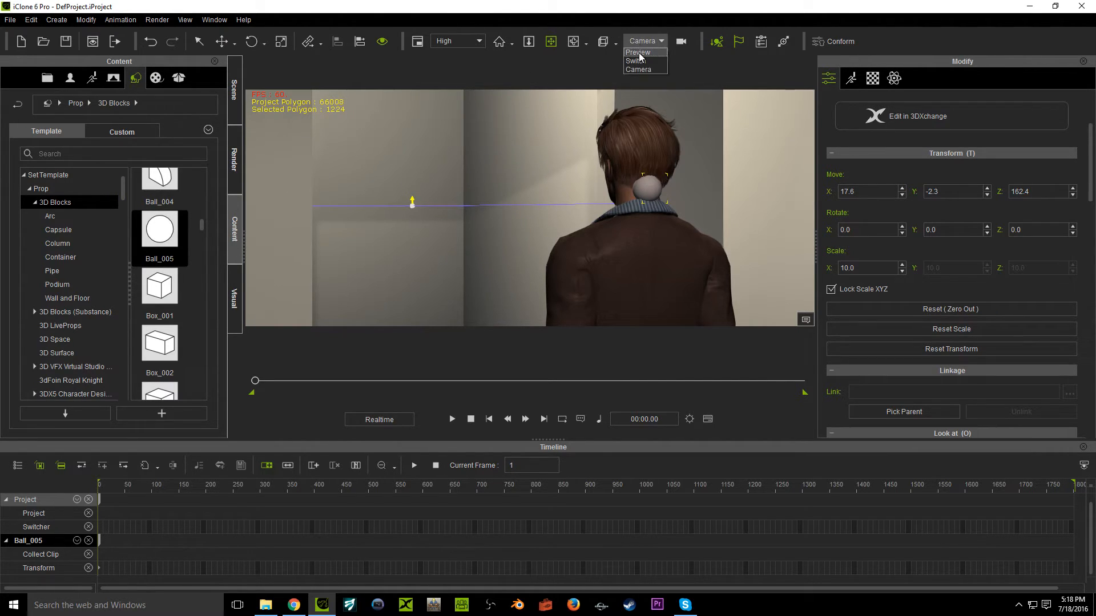
left_click(642, 52)
scroll(521, 191, "down", 3)
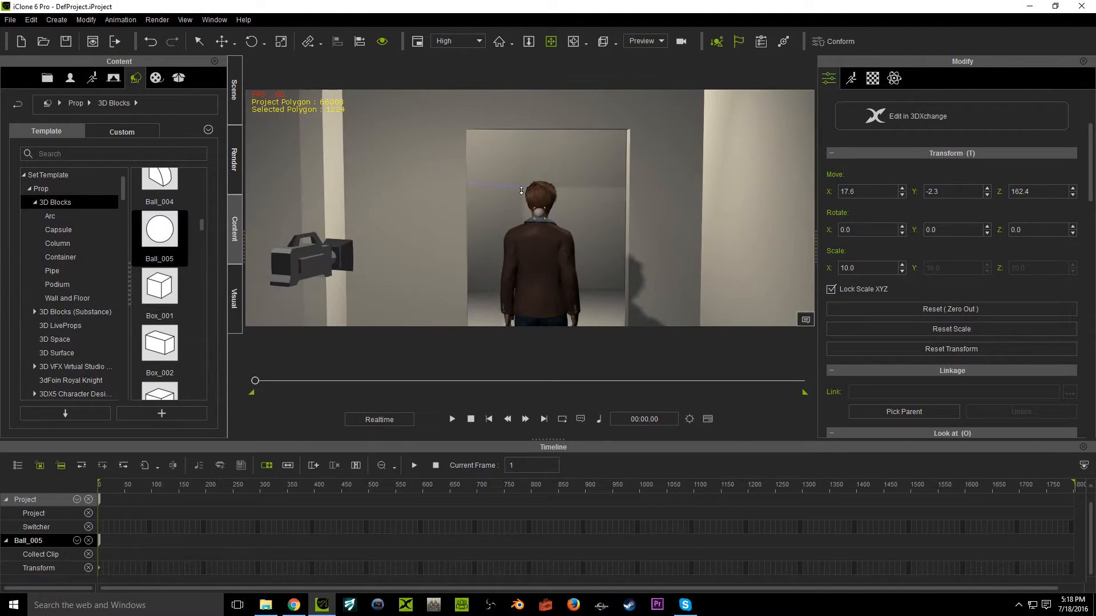
left_click(315, 244)
right_click(398, 200)
mouse_move(414, 211)
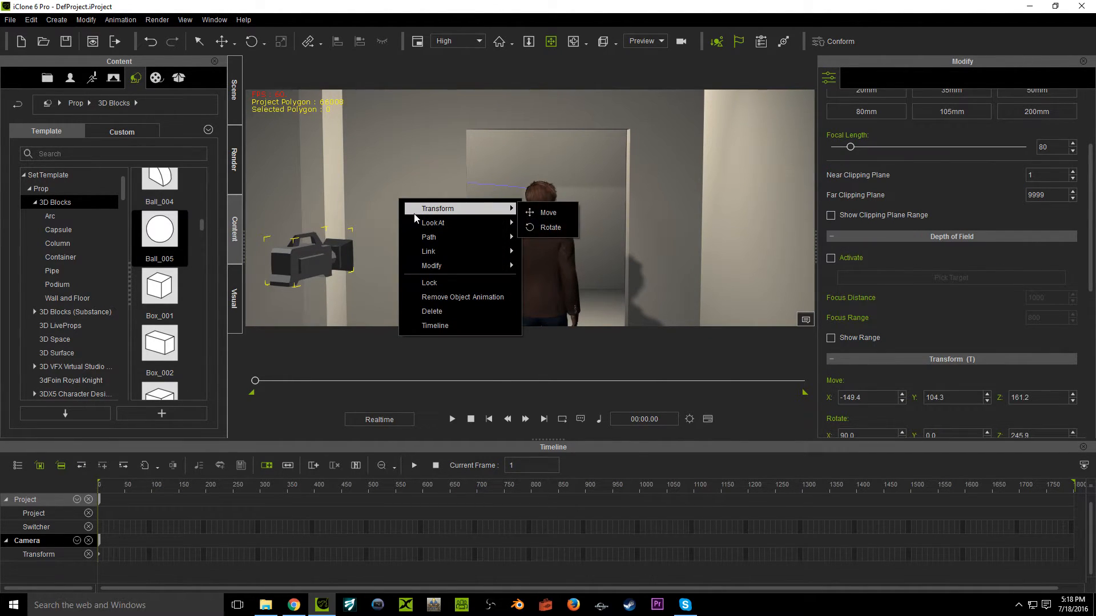
left_click(547, 250)
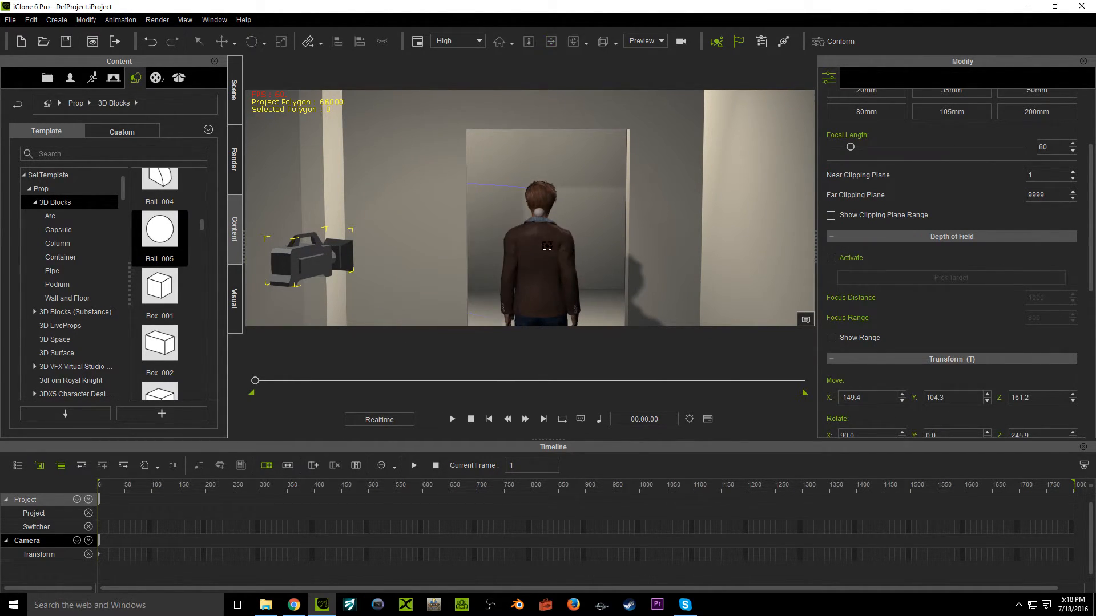
left_click(538, 211)
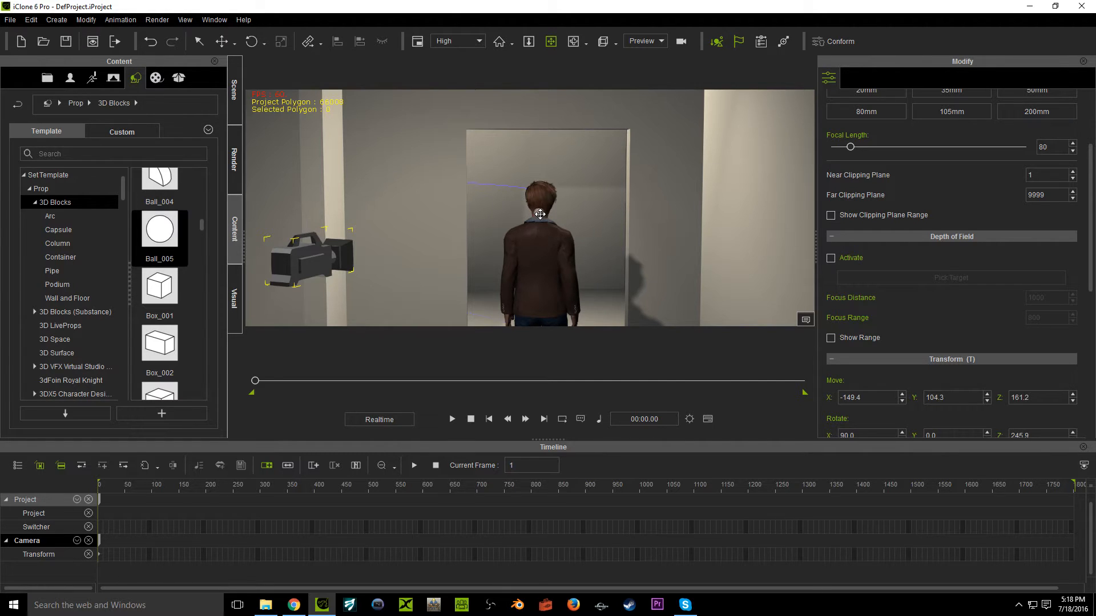
left_click(540, 214)
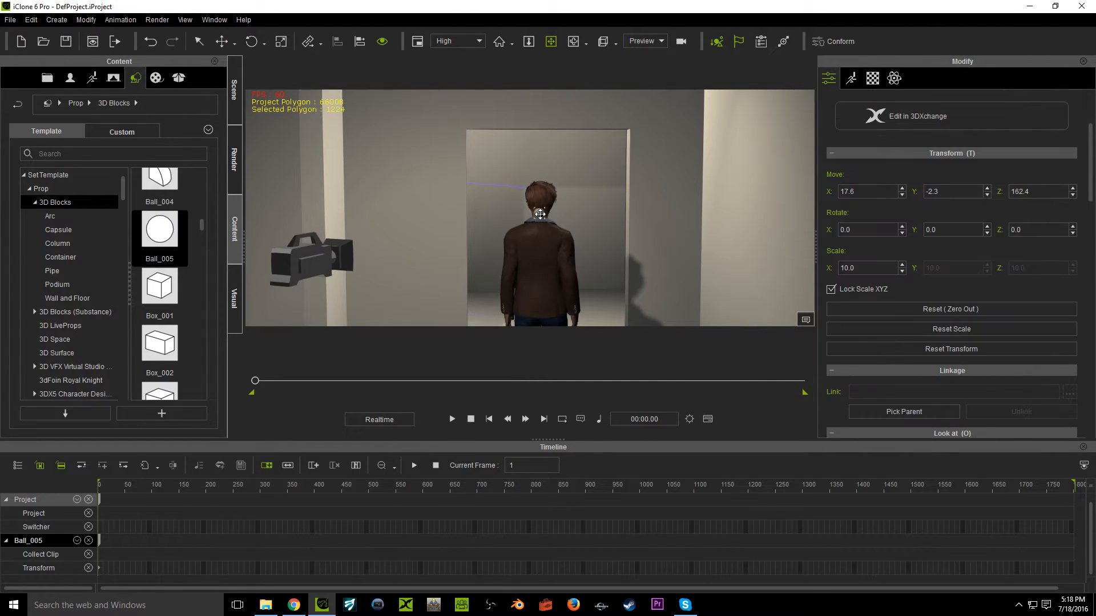
Move to the character's path key at frame 871 and select the ball left behind at the path's start
left_click(544, 262)
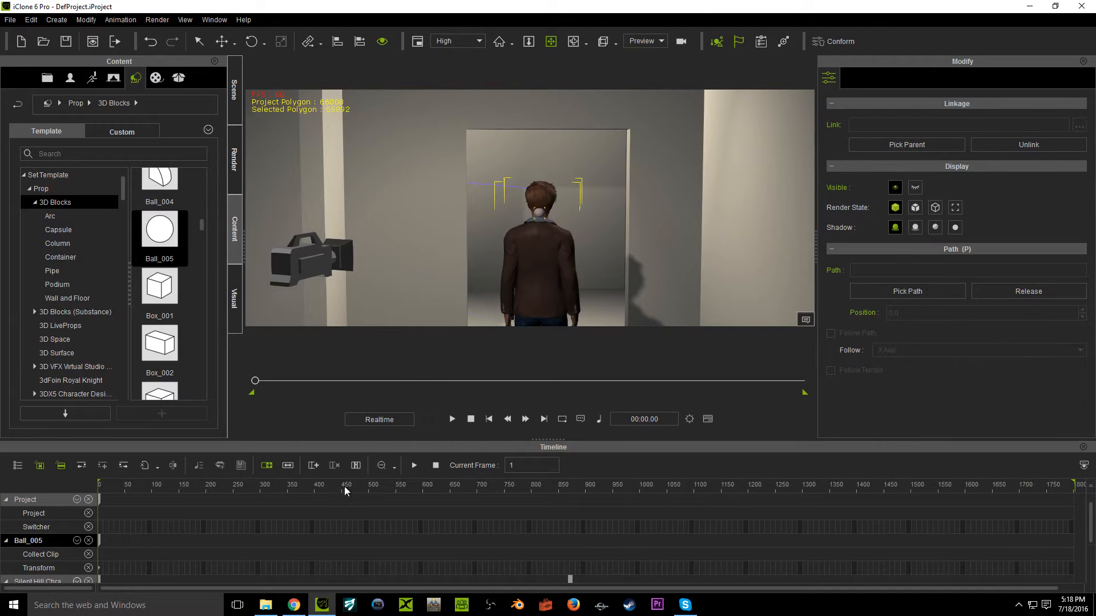
left_click(570, 572)
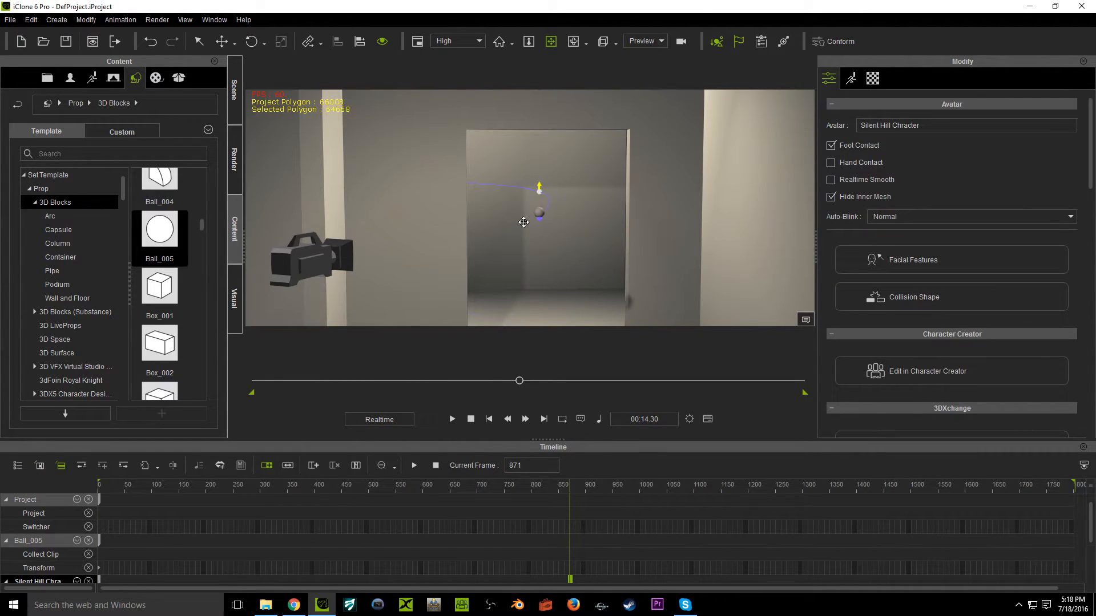
left_click(539, 210)
right_click_drag(537, 166, 563, 523)
right_click_drag(408, 157, 361, 197)
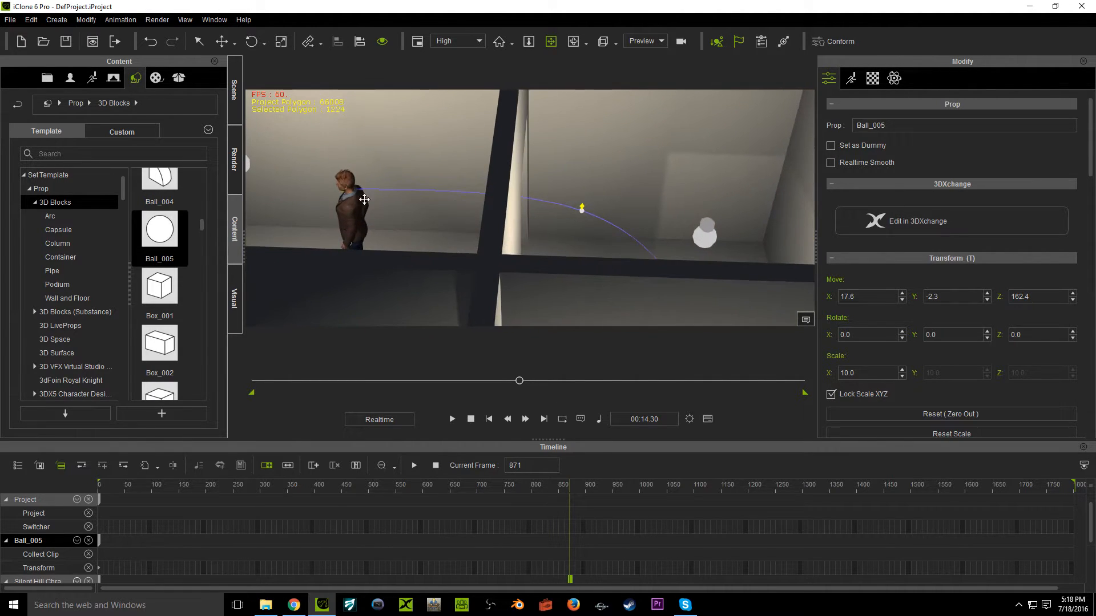
Try to assign the ball to the raised motion path's end point at the character's neck
right_click(361, 197)
mouse_move(386, 228)
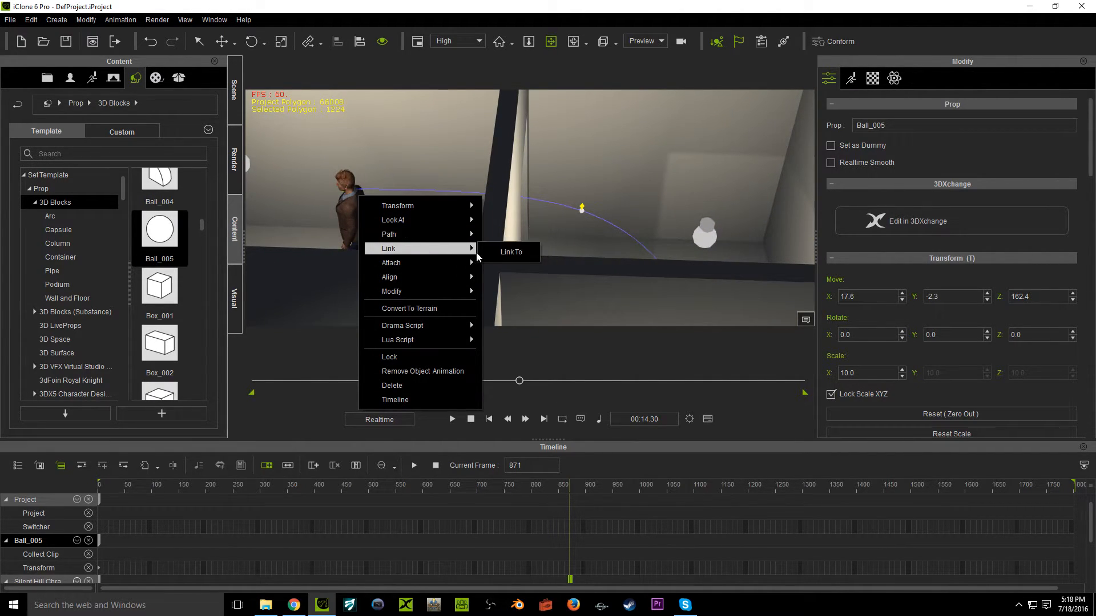
mouse_move(434, 233)
left_click(502, 239)
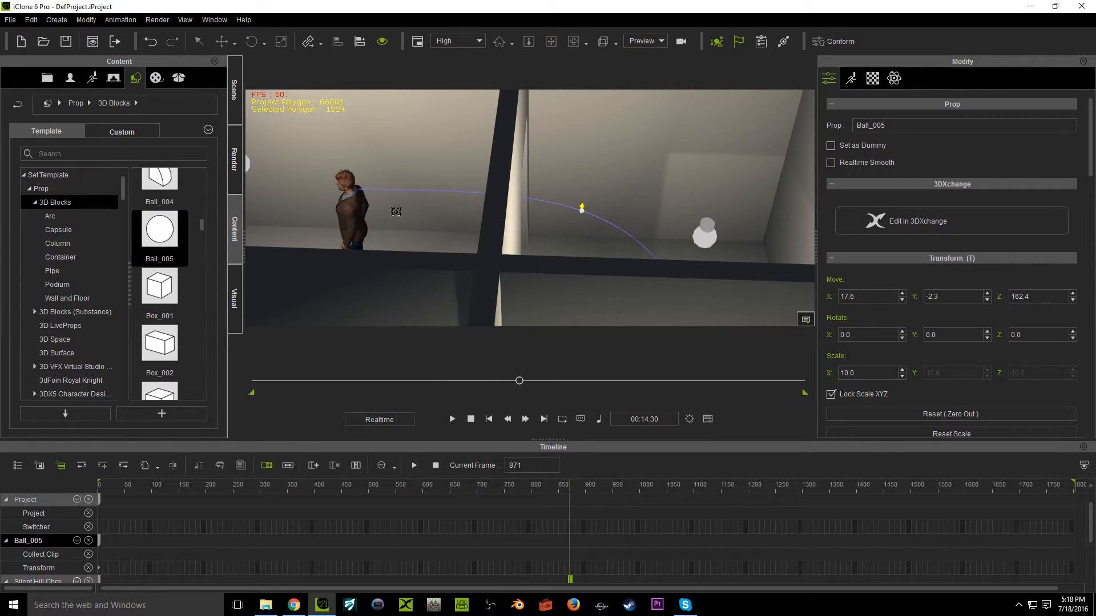
left_click(347, 191)
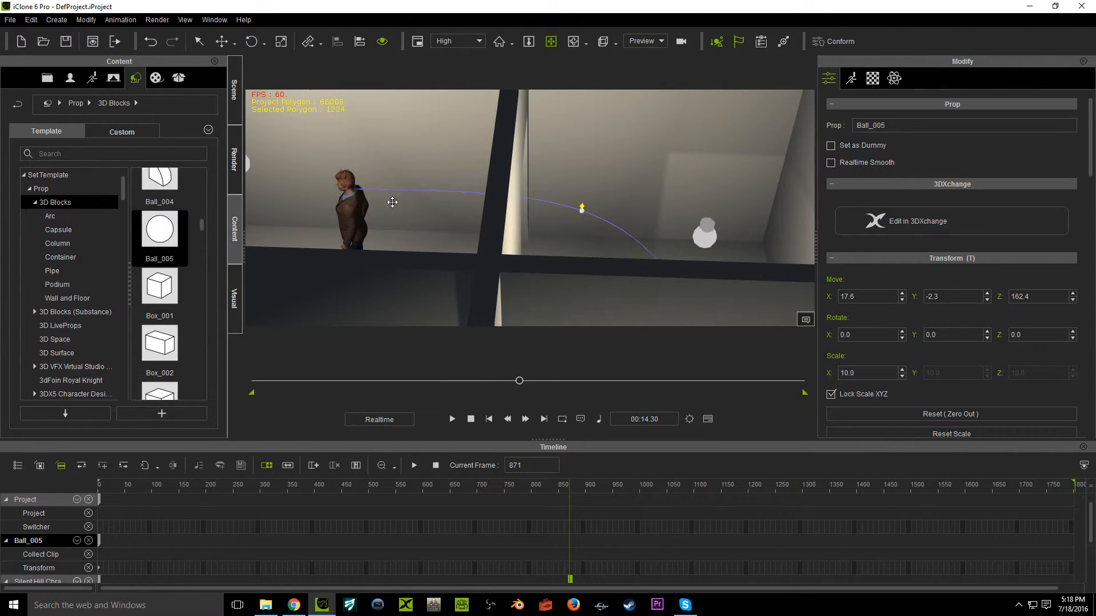
Retry picking the raised path's end point for the ball from a close view of the character's head
left_click_drag(392, 202, 299, 6)
scroll(457, 192, "down", 5)
right_click_drag(465, 193, 464, 4)
right_click_drag(451, 156, 720, 136)
scroll(539, 246, "up", 5)
scroll(539, 246, "up", 4)
left_click_drag(506, 259, 497, 159)
scroll(498, 156, "down", 3)
right_click(529, 178)
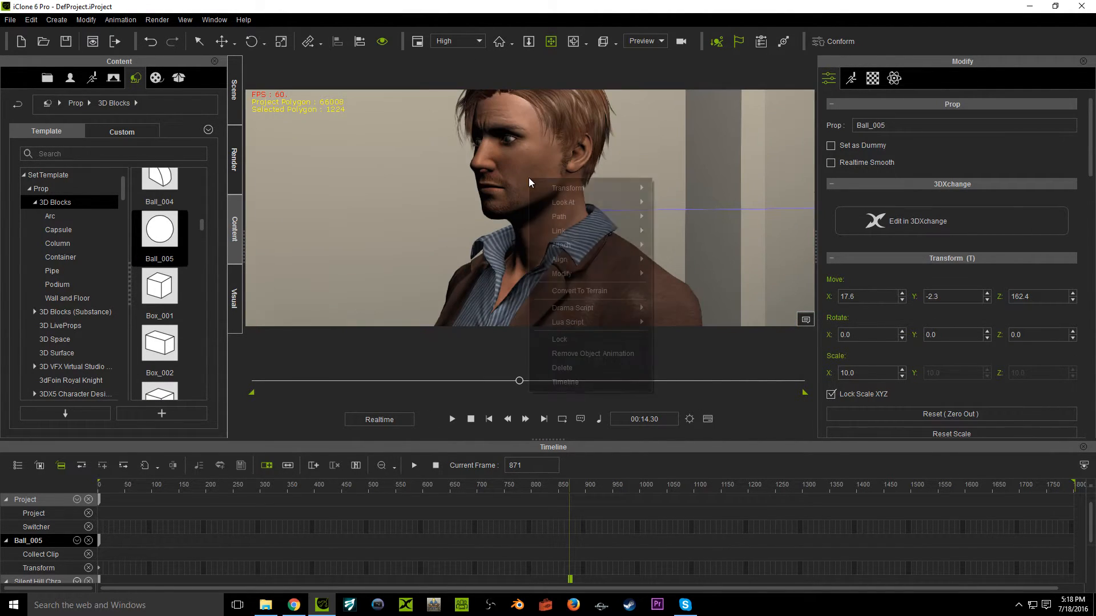
mouse_move(562, 217)
left_click(683, 220)
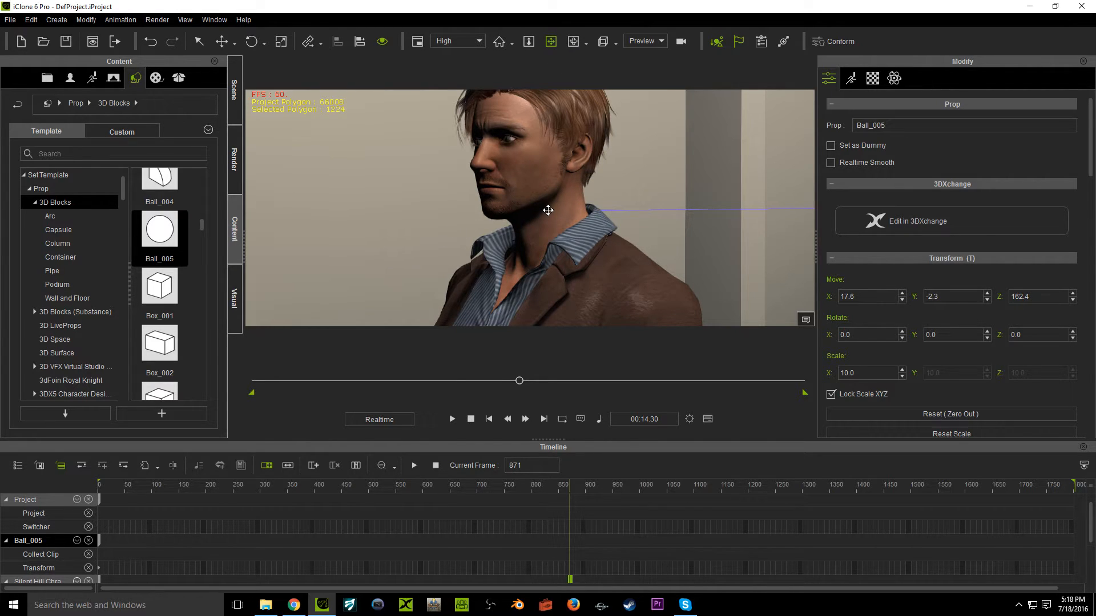
left_click(522, 207)
Hide the avatar in the scene so that both motion paths' end points are exposed
left_click(224, 120)
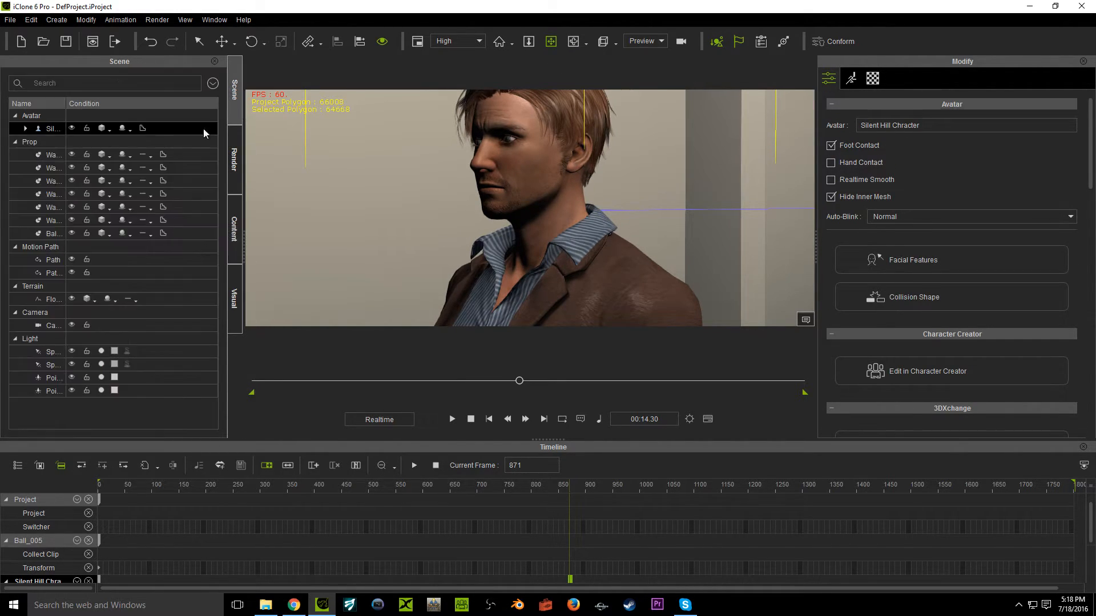
left_click(71, 129)
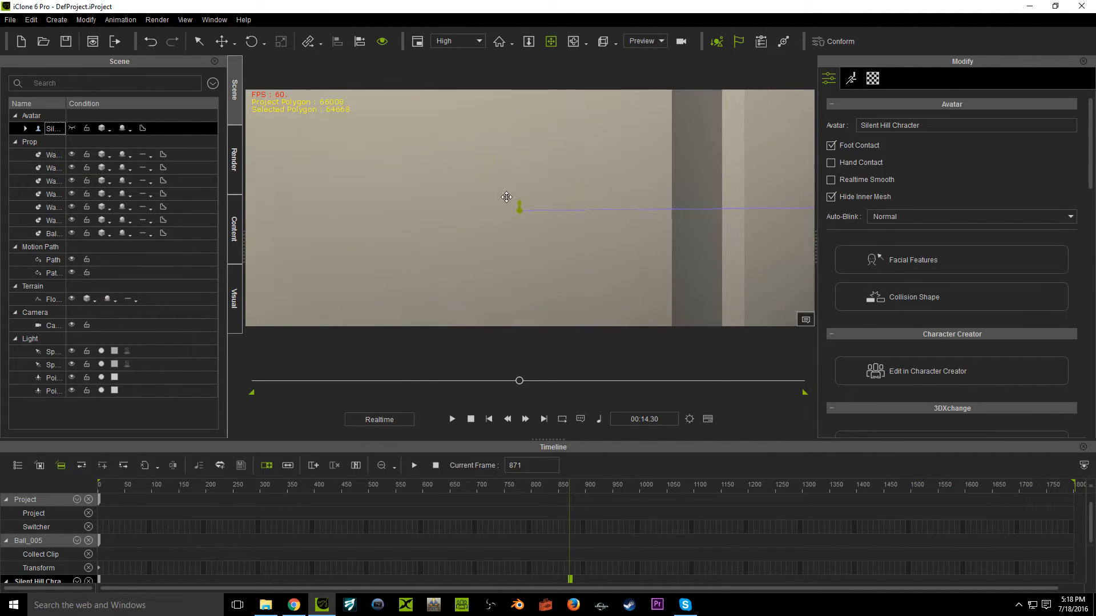
scroll(571, 228, "down", 5)
scroll(642, 266, "up", 2)
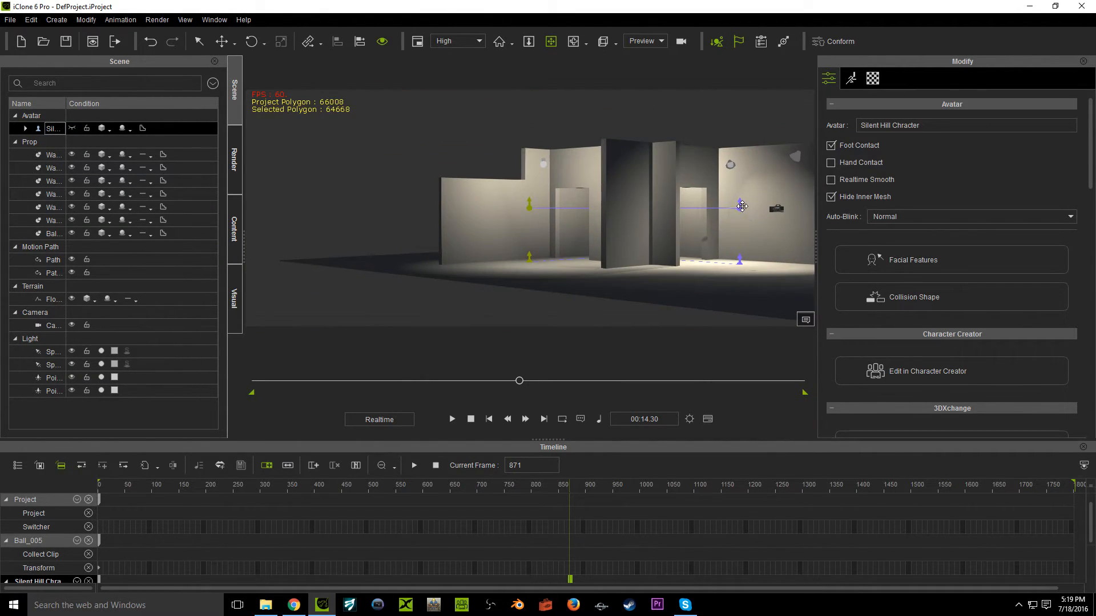
Select Ball_005 and assign it to the raised motion path's end point at frame 871
left_click(740, 208)
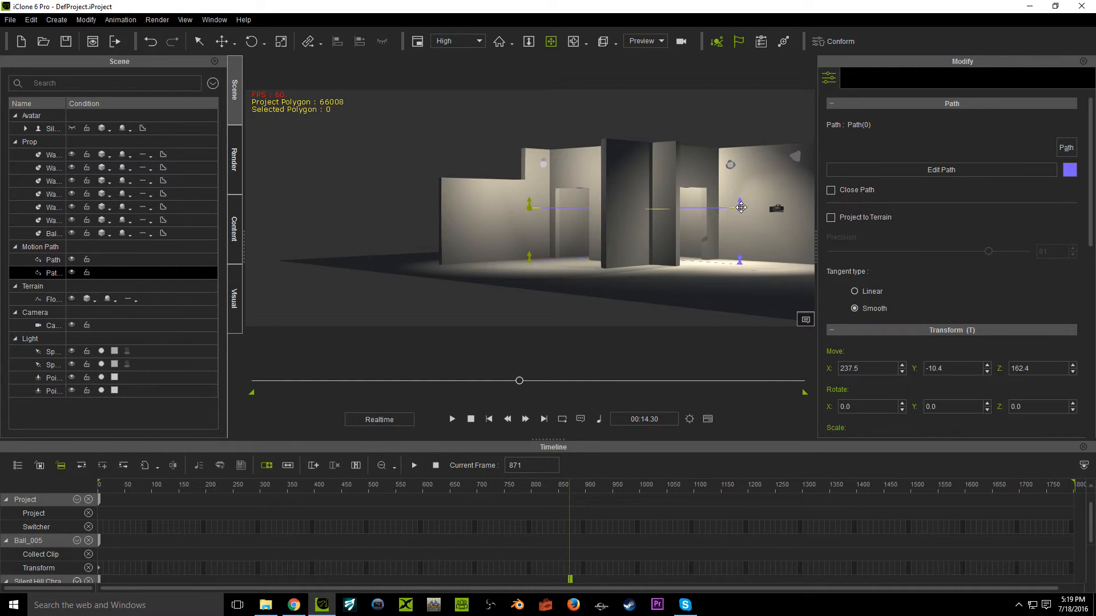
left_click(85, 233)
scroll(517, 202, "up", 1)
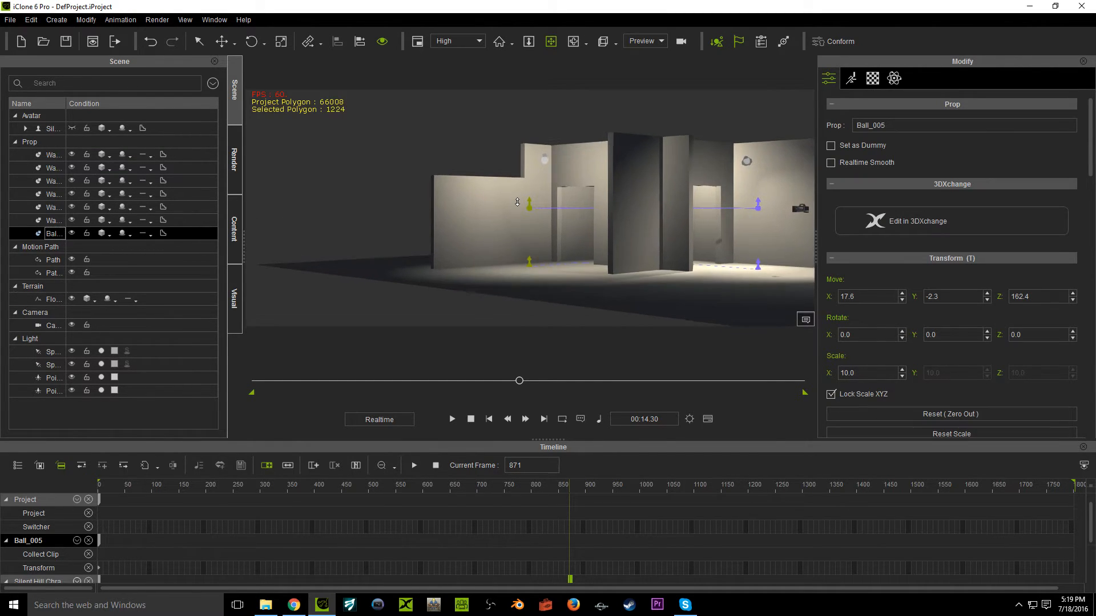
scroll(517, 202, "up", 5)
right_click(510, 215)
mouse_move(562, 253)
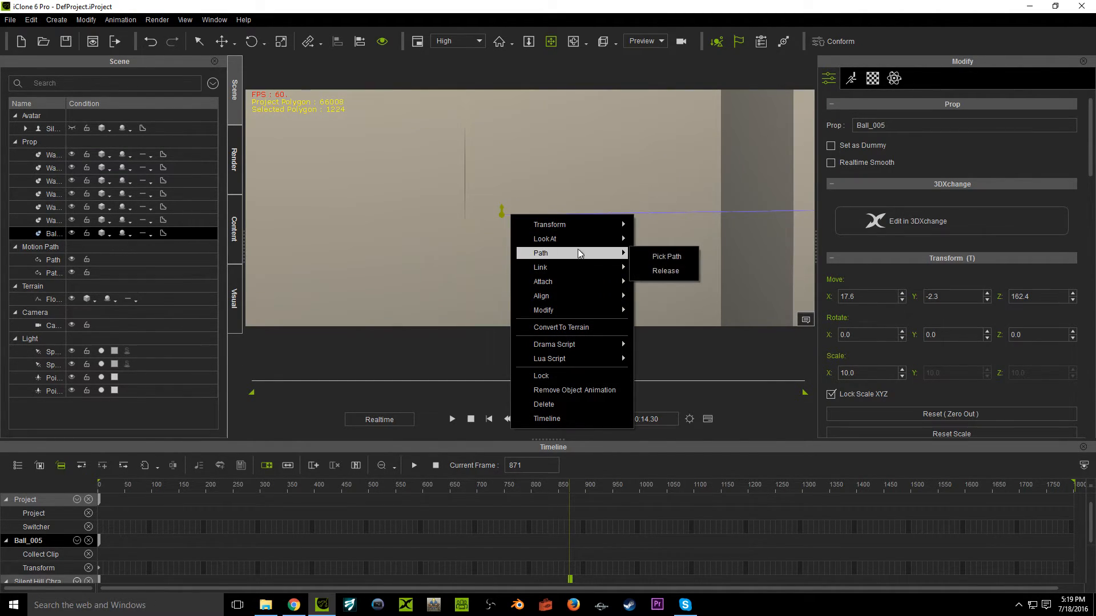
left_click(665, 256)
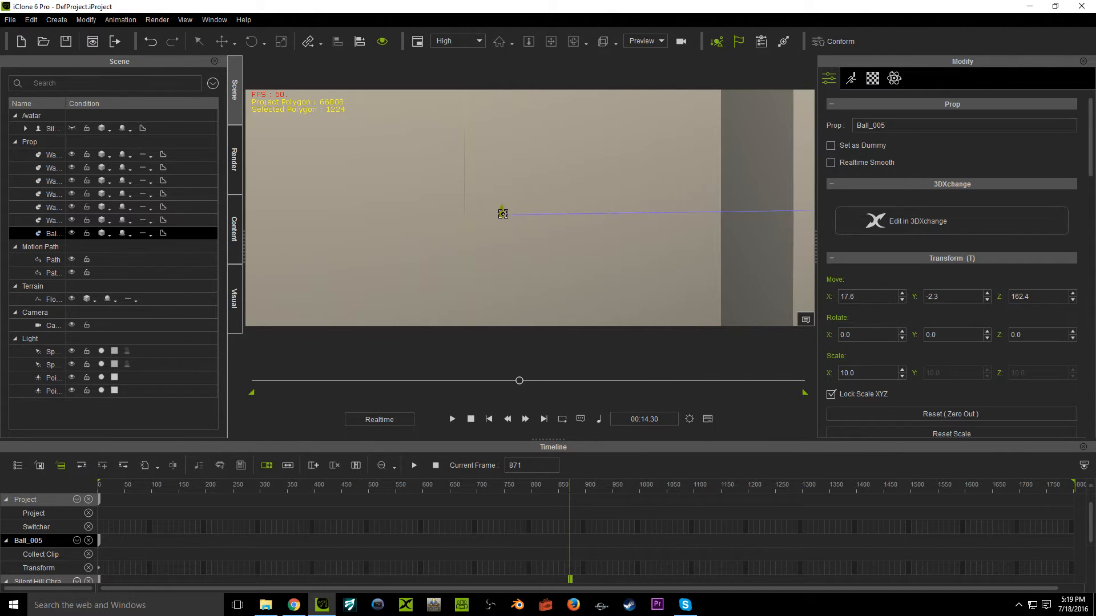
left_click(502, 214)
Play the animation from near the start to check how the ball and linked camera travel along the path
scroll(595, 189, "down", 5)
right_click_drag(596, 189, 580, 360)
left_click_drag(512, 387, 272, 397)
left_click(452, 419)
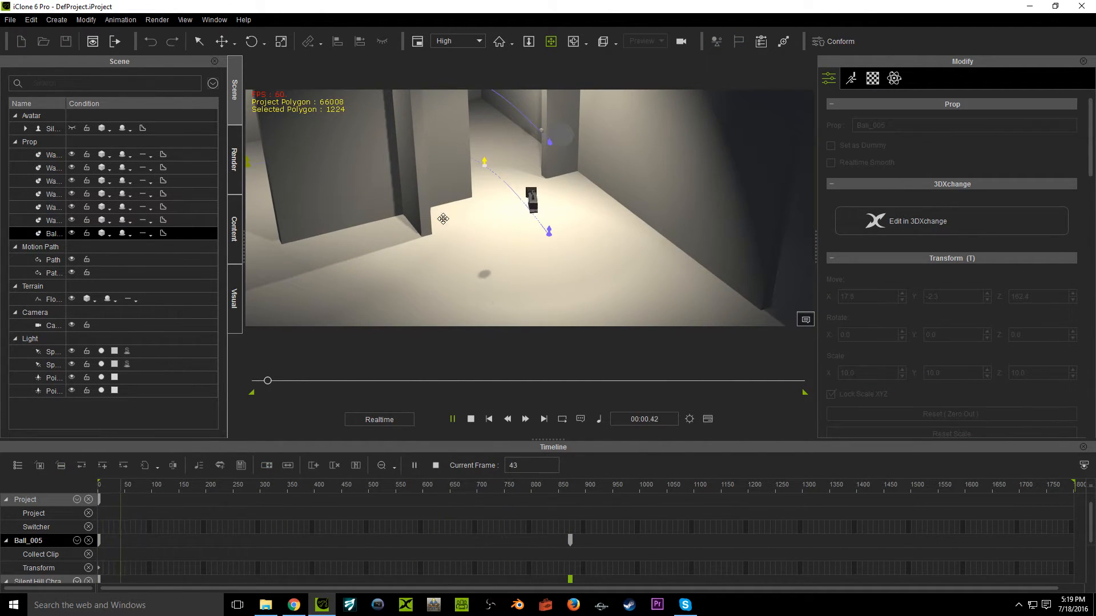
key("space")
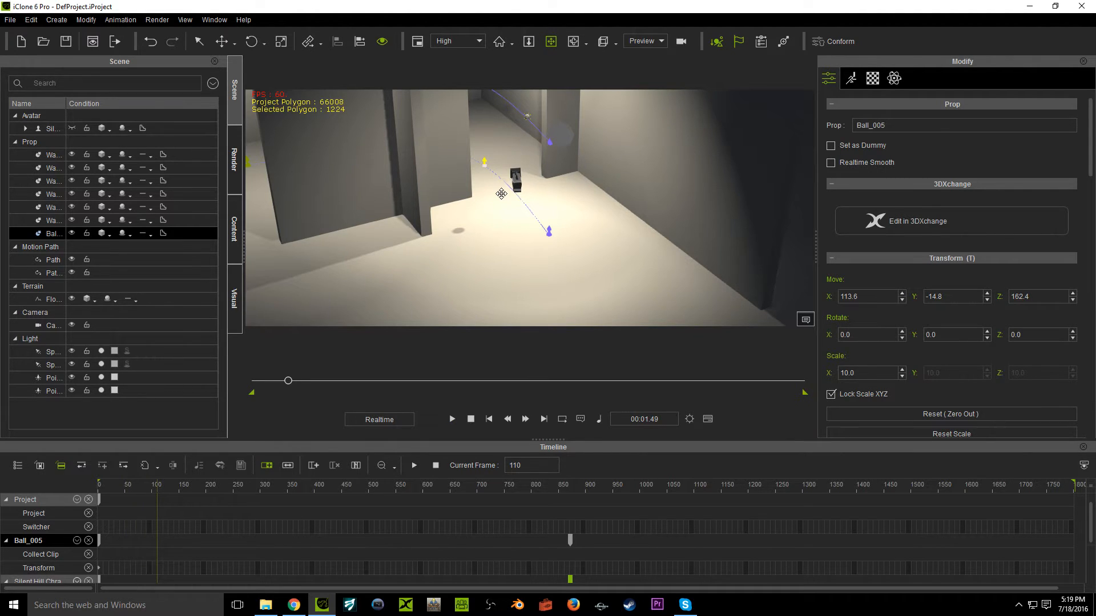
Return to the first frame, switch the viewport to the created camera and reframe it closer to the ball
left_click(516, 183)
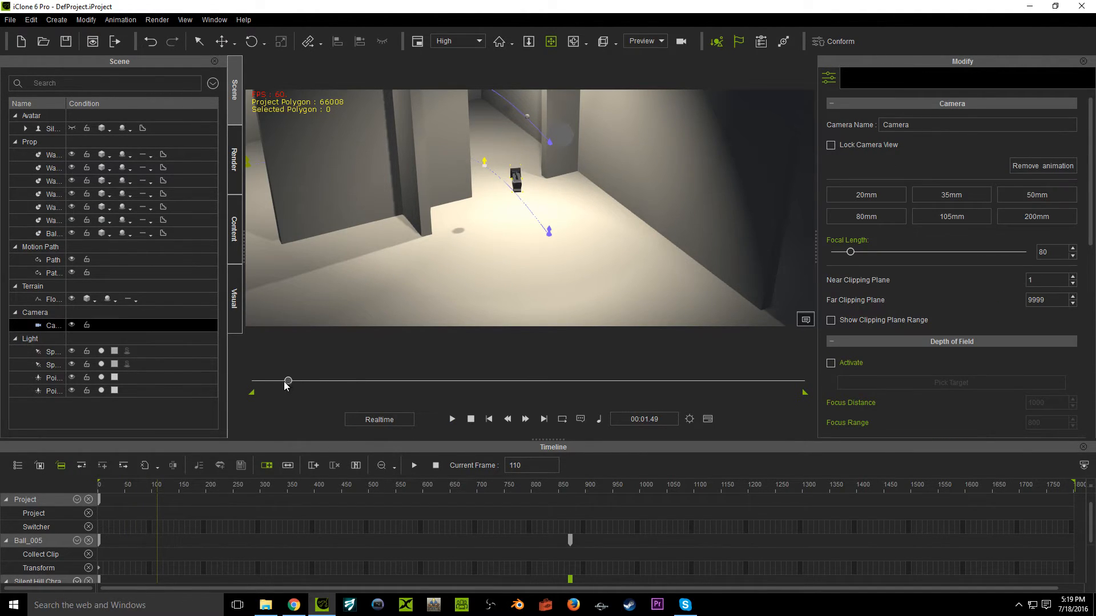
left_click_drag(287, 385, 255, 380)
left_click(646, 71)
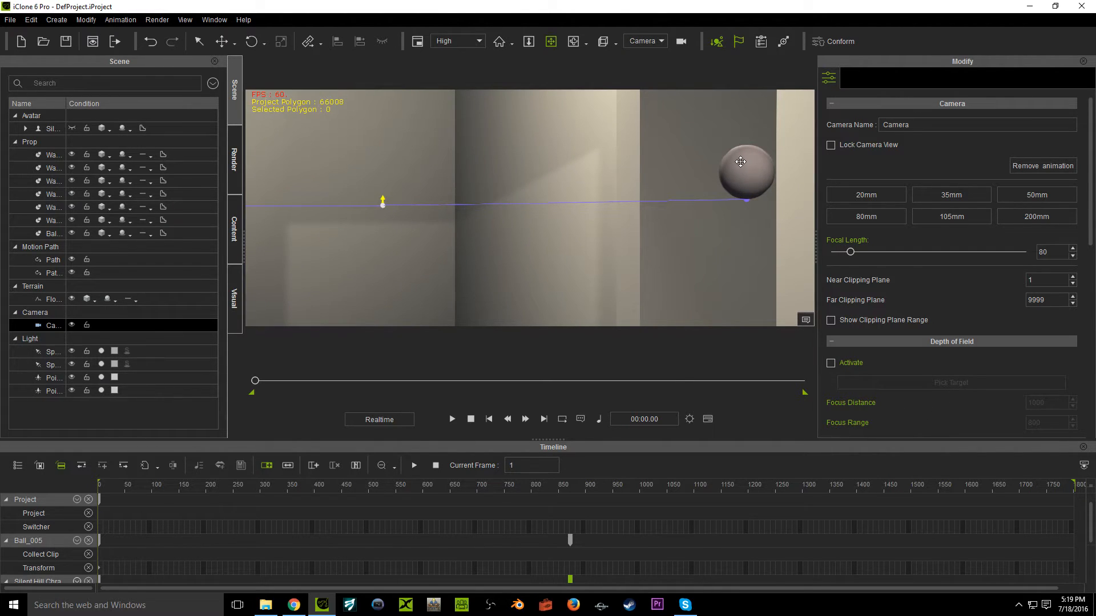
left_click(740, 161)
right_click_drag(739, 162, 701, 169)
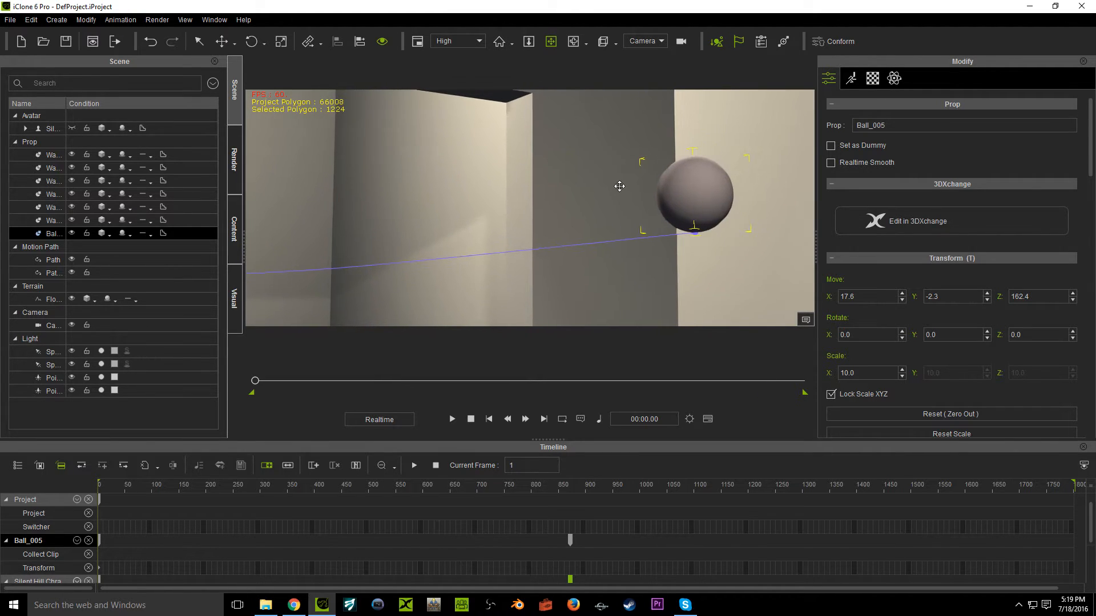
Show the avatar again and reframe the camera close behind the character's head
left_click(72, 128)
right_click_drag(637, 191, 575, 182)
left_click(641, 192)
right_click_drag(640, 195, 586, 241)
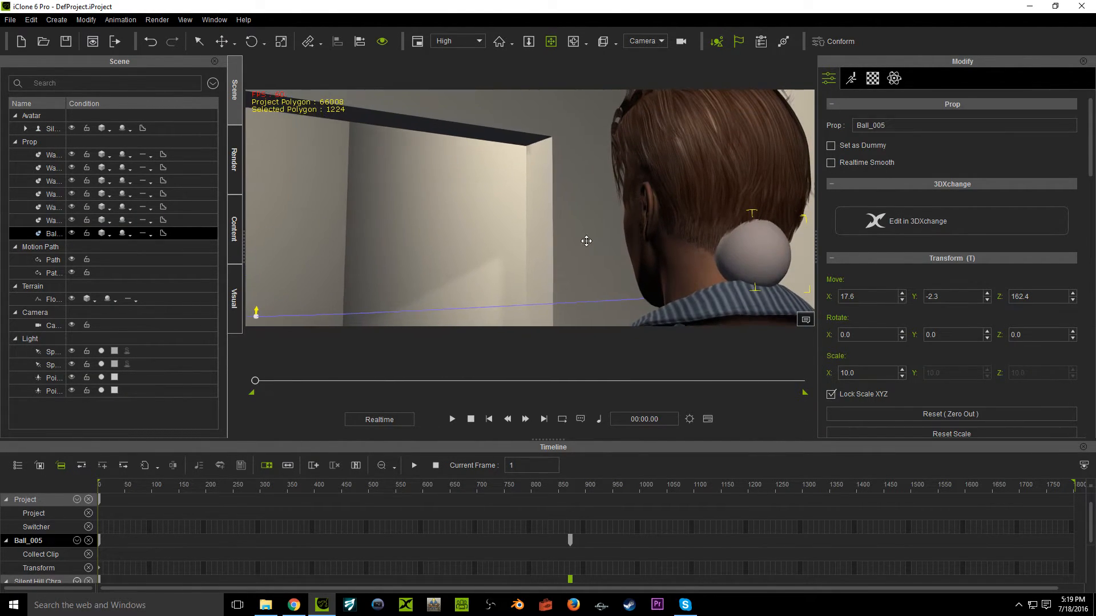
Play to about frame 331 and reframe the camera behind the character's shoulder from the opposite side of the head
key("space")
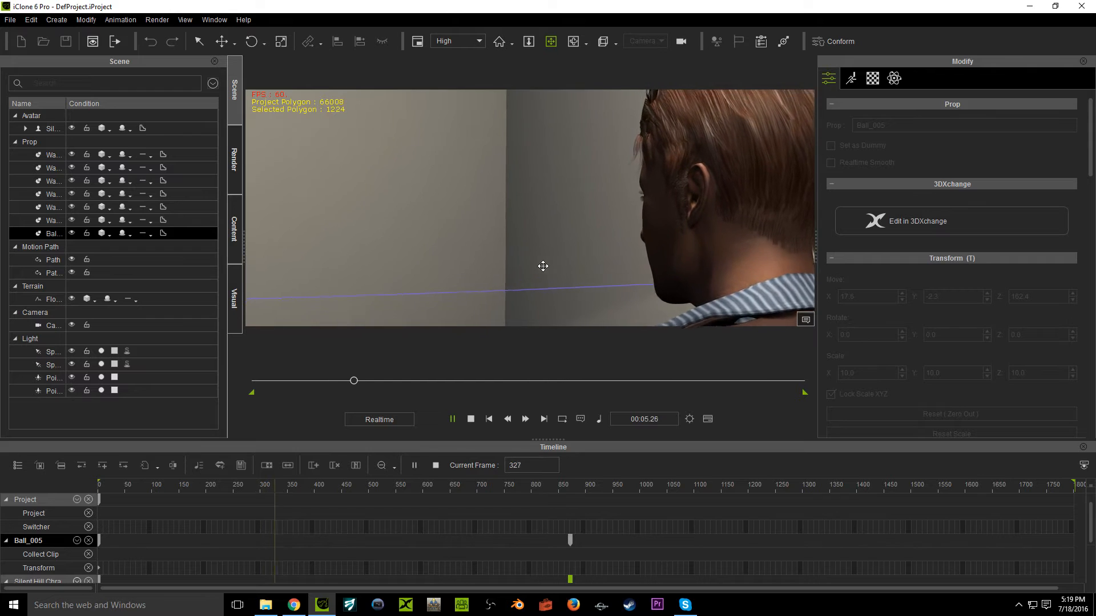
key("space")
right_click_drag(590, 243, 310, 297)
left_click_drag(615, 179, 398, 168)
left_click_drag(651, 200, 465, 167)
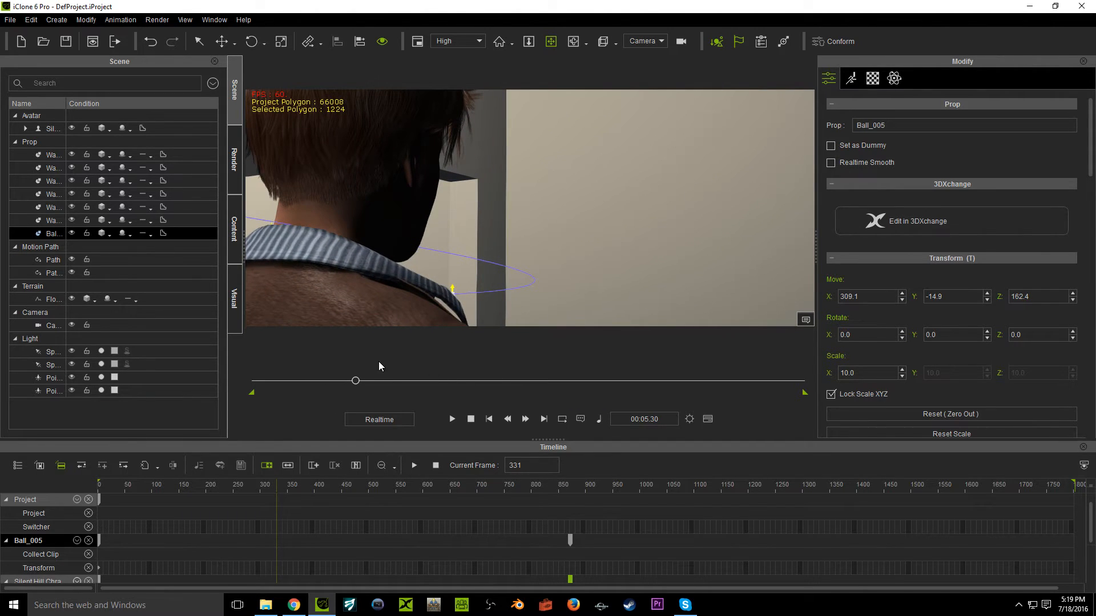
Play back from frame 126 to about frame 378 to review the camera's swing behind the character
left_click_drag(353, 381, 291, 383)
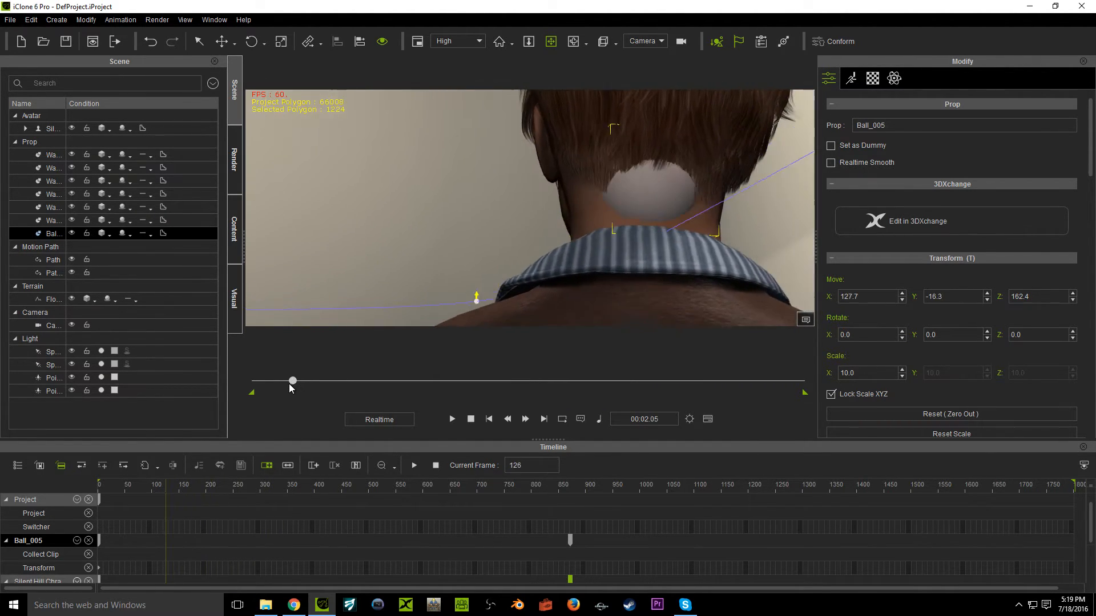
key("space")
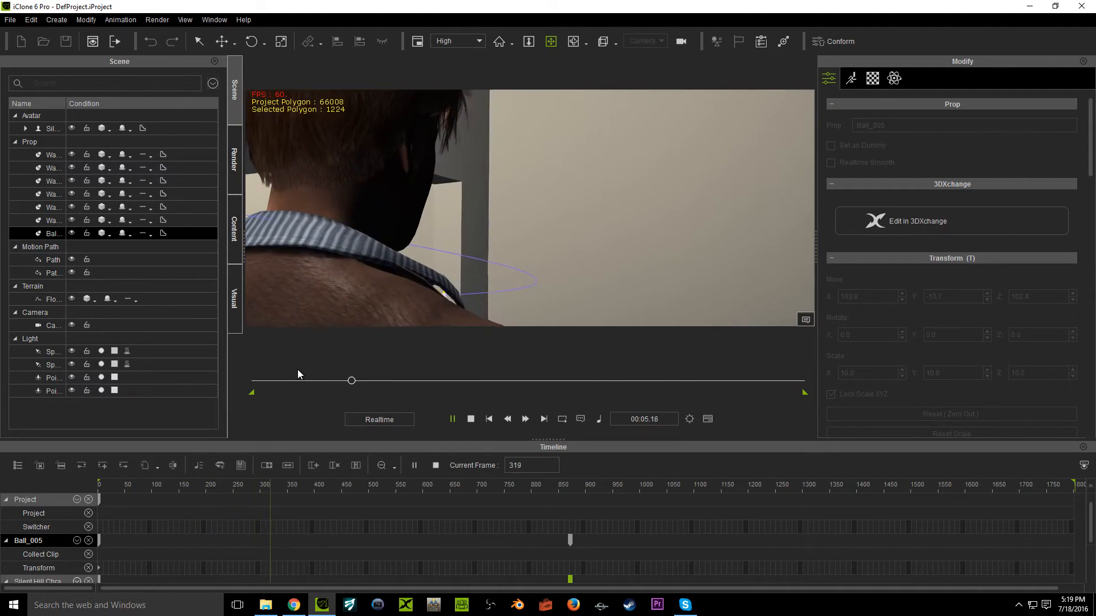
key("space")
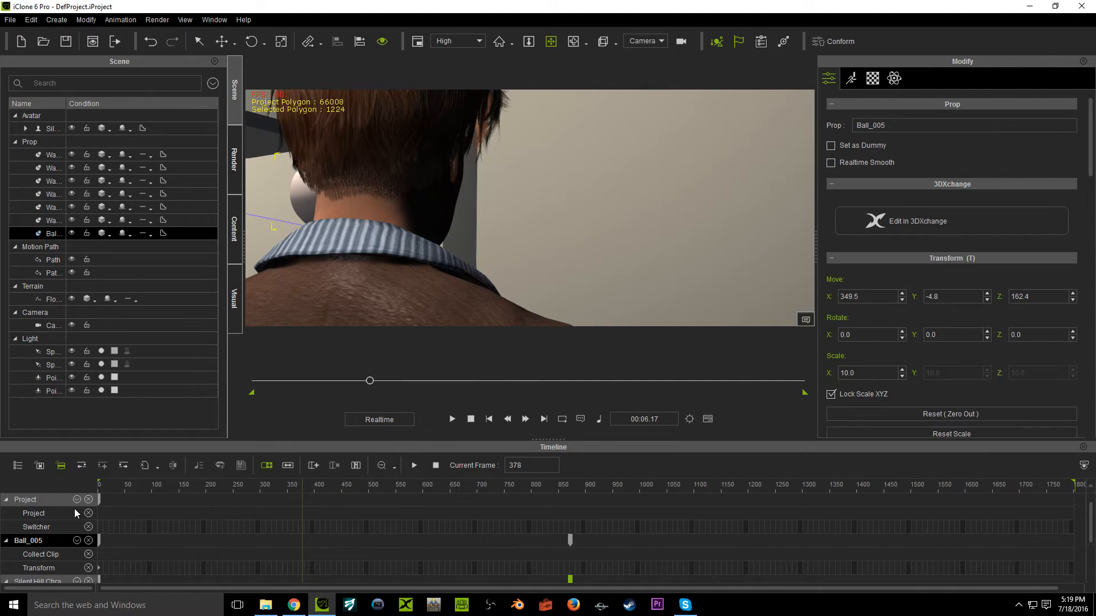
Show the selected camera's Transform track in the timeline and move to frame 924
scroll(171, 539, "down", 3)
scroll(170, 542, "up", 2)
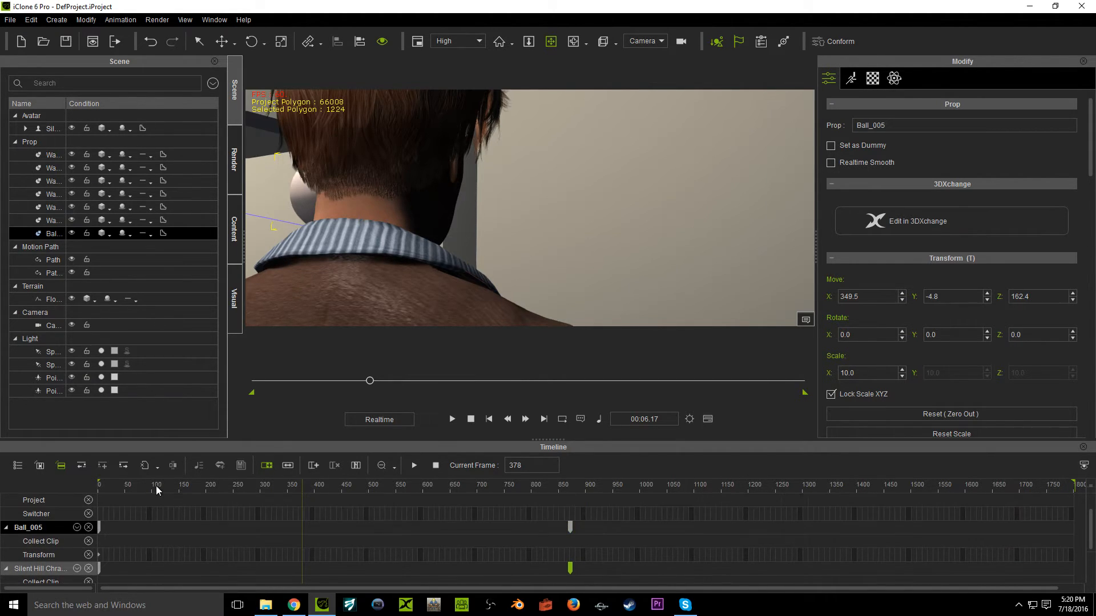
left_click(49, 325)
right_click(366, 222)
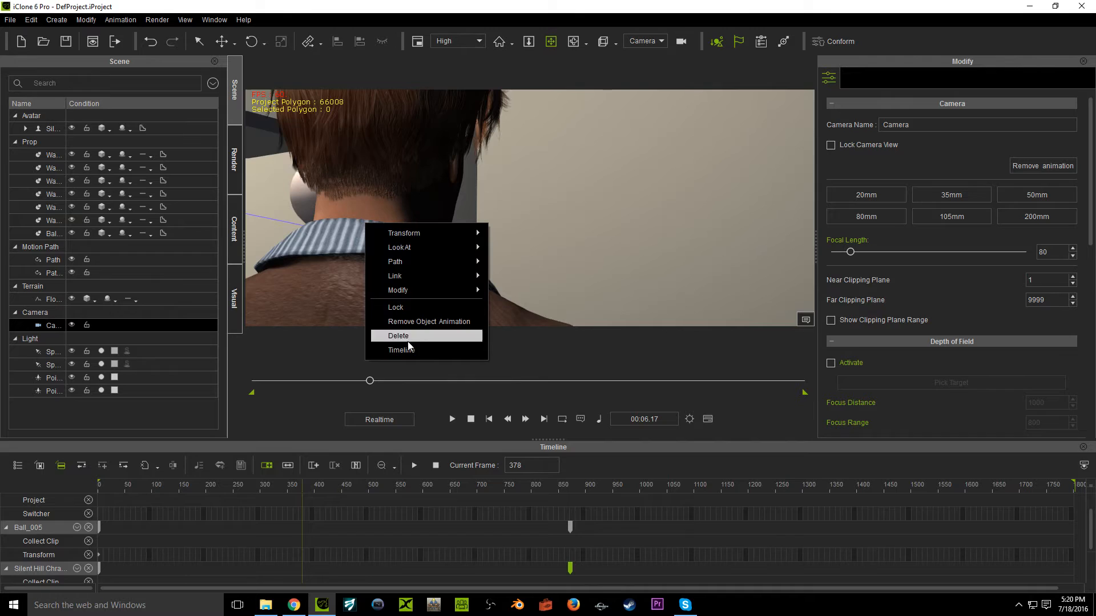
left_click(405, 350)
left_click(598, 533)
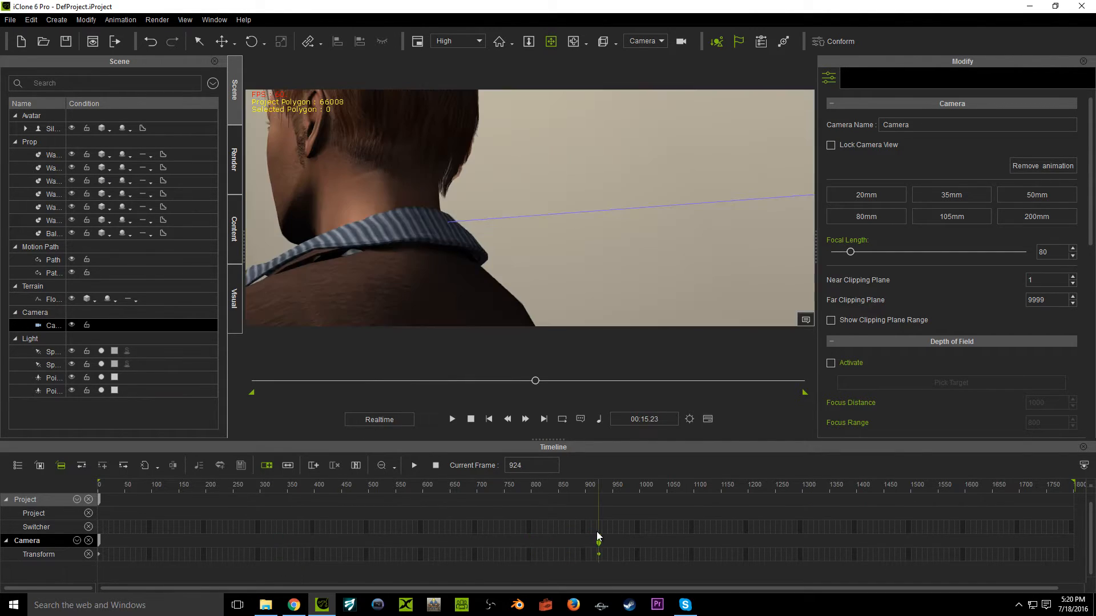
Orbit the camera around the ball at frame 924 and pull back to a wider view behind the character
left_click(423, 229)
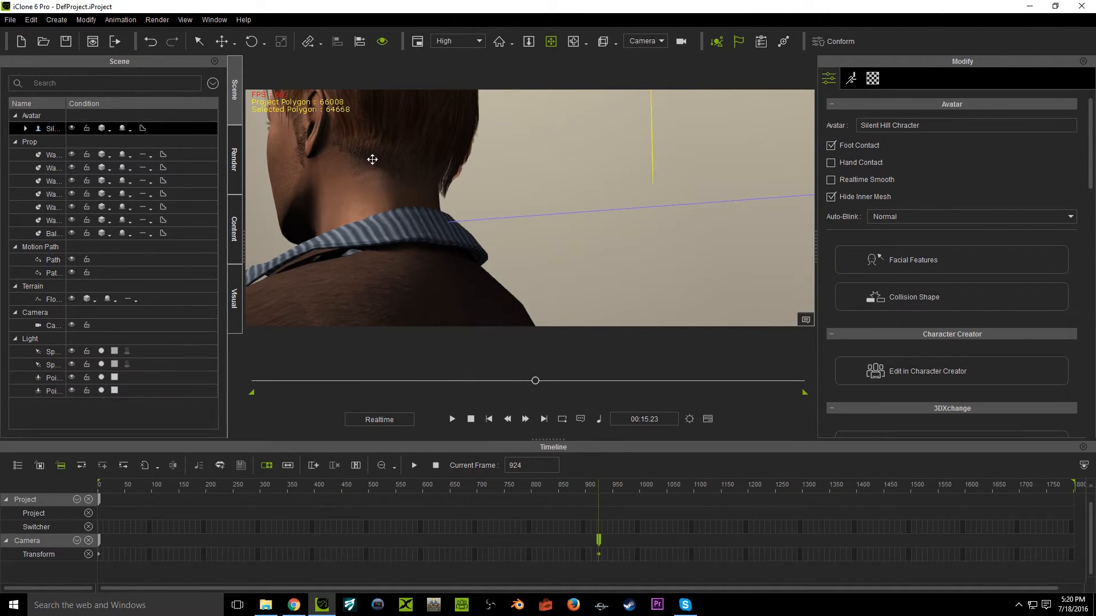
left_click(54, 235)
right_click_drag(478, 186, 194, 247)
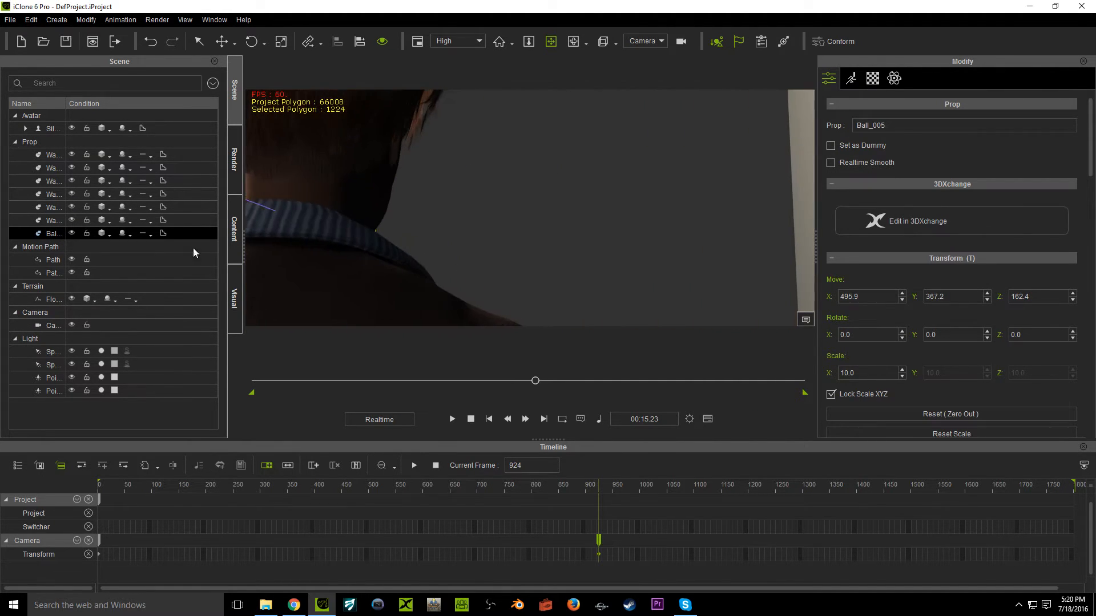
scroll(314, 195, "down", 3)
right_click_drag(315, 194, 491, 183)
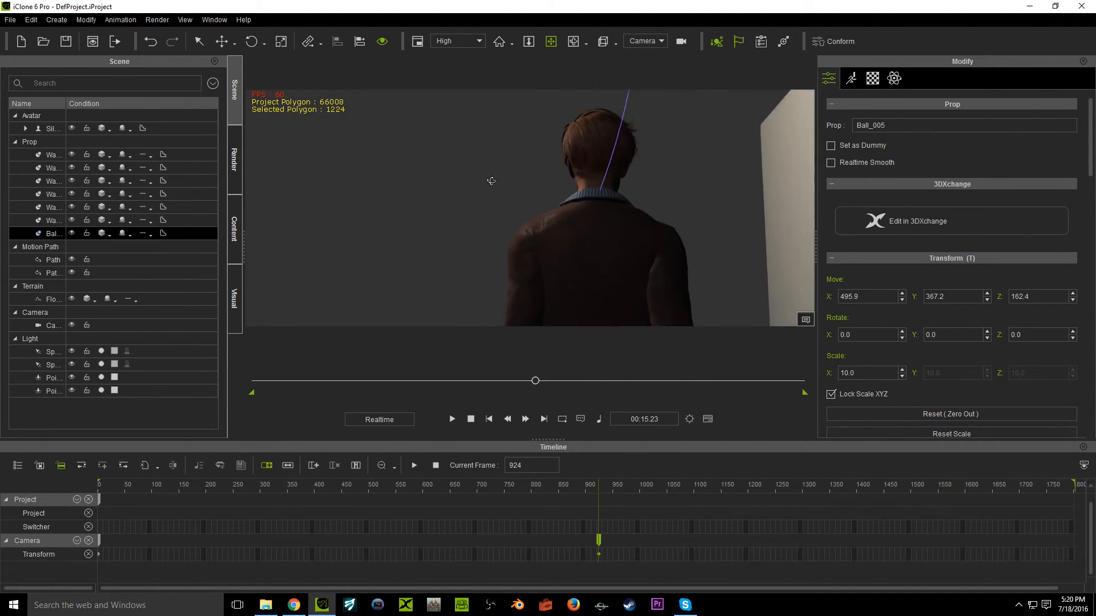
Go to frame 391 and reframe the camera behind the character's back with the doorway beside him
left_click_drag(535, 380, 259, 396)
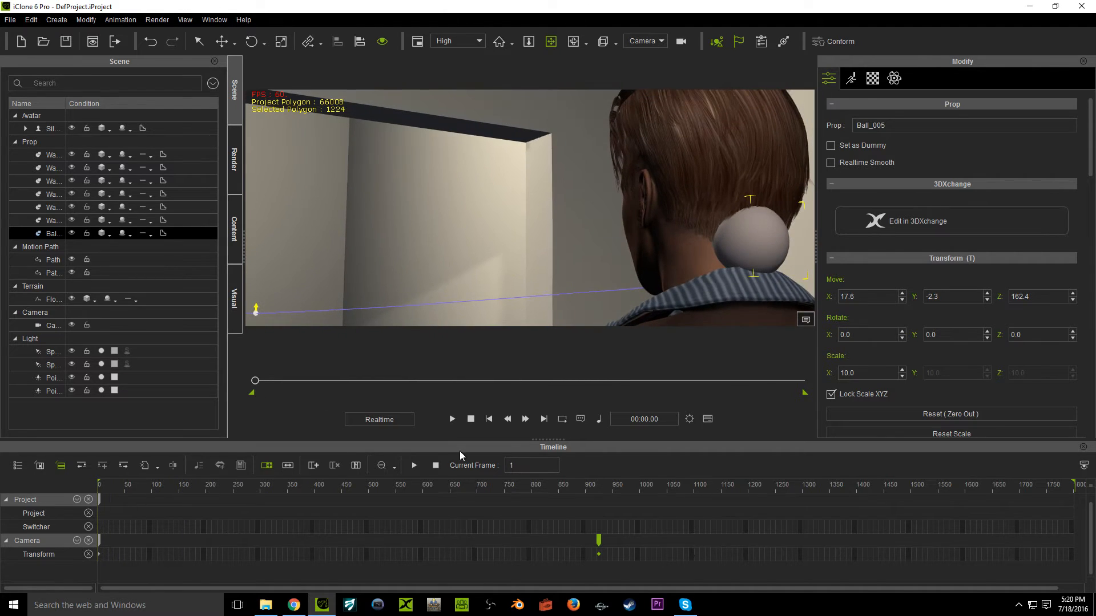
left_click_drag(266, 552, 309, 547)
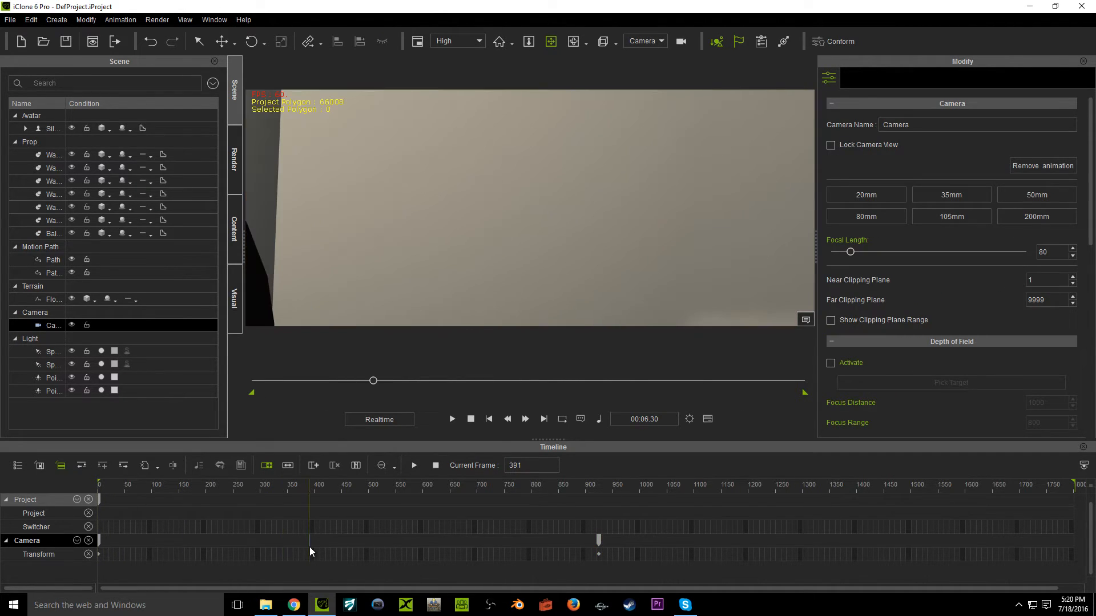
left_click_drag(329, 305, 722, 337)
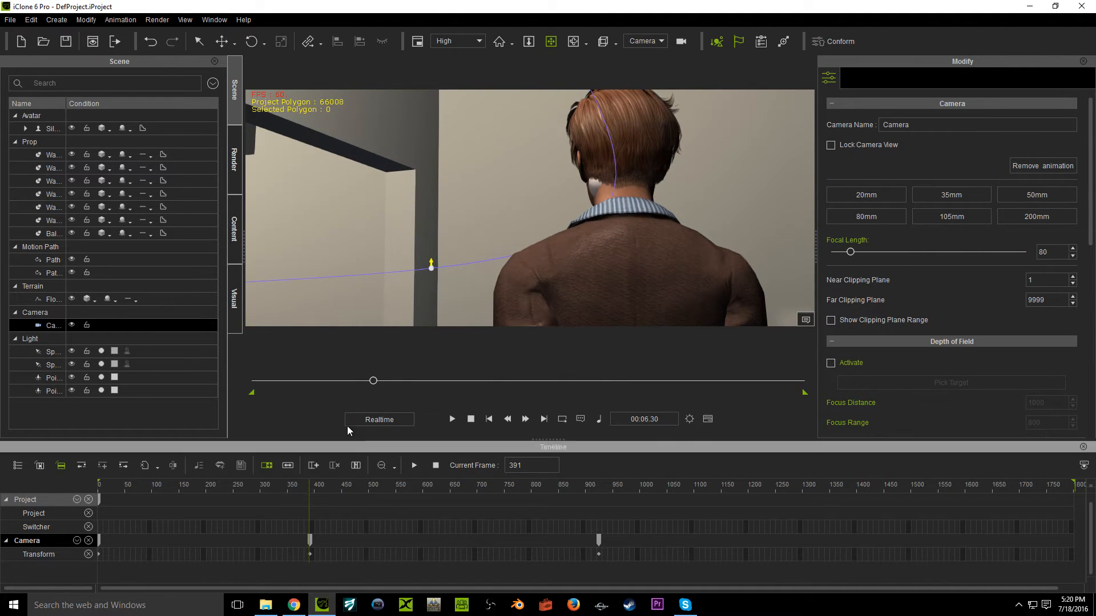
Play back from the start to about frame 515 to review the camera move behind the character
left_click_drag(373, 381, 214, 394)
key("space")
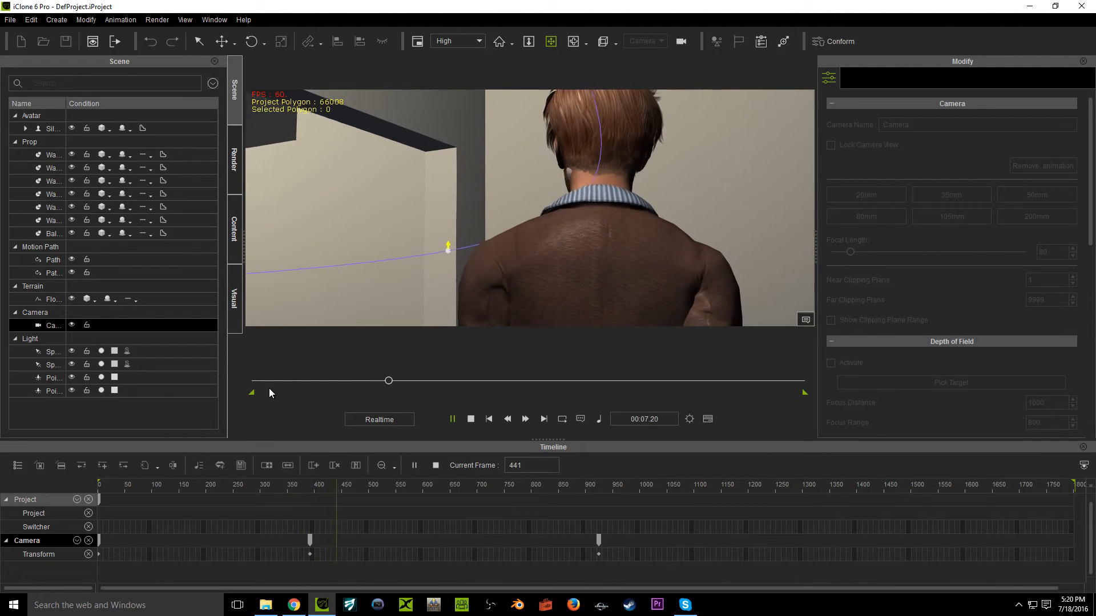
key("space")
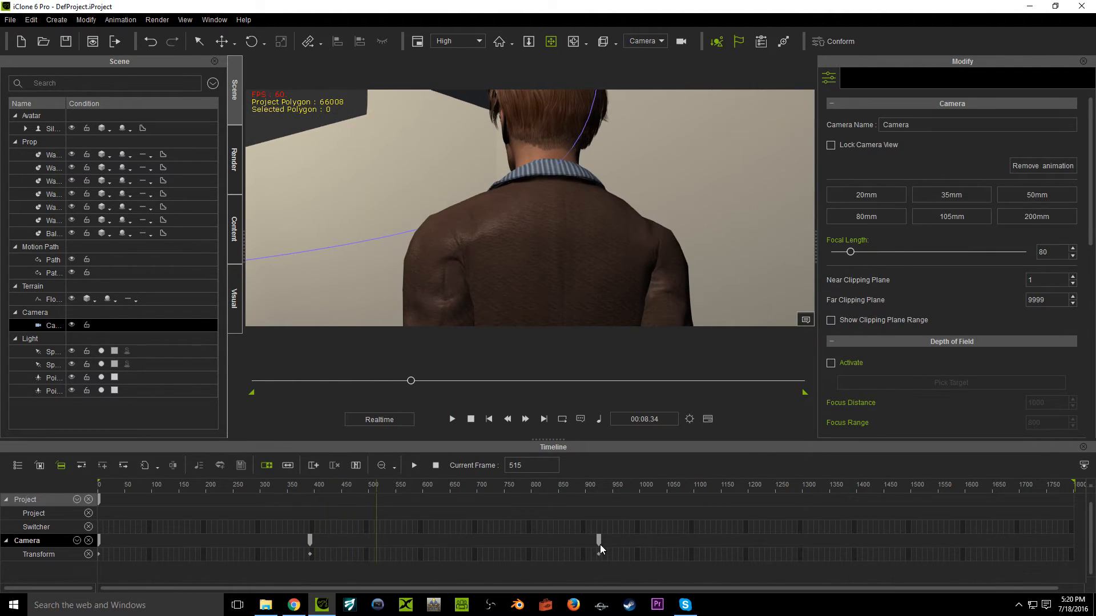
Delete the camera keys at frames 391 and 924
left_click_drag(378, 487, 110, 508)
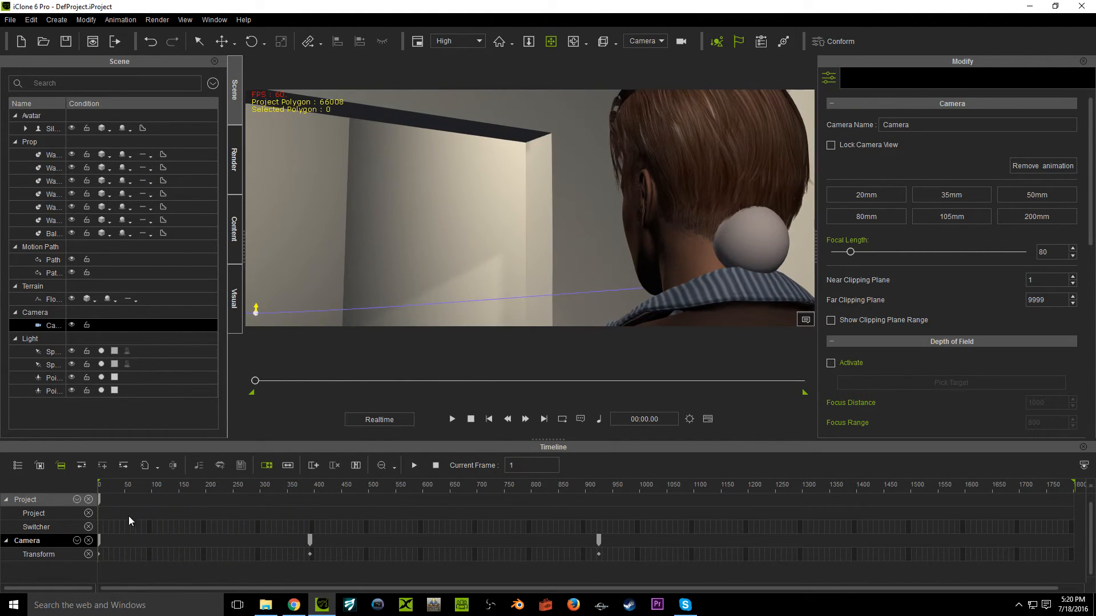
left_click(308, 540)
key("Delete")
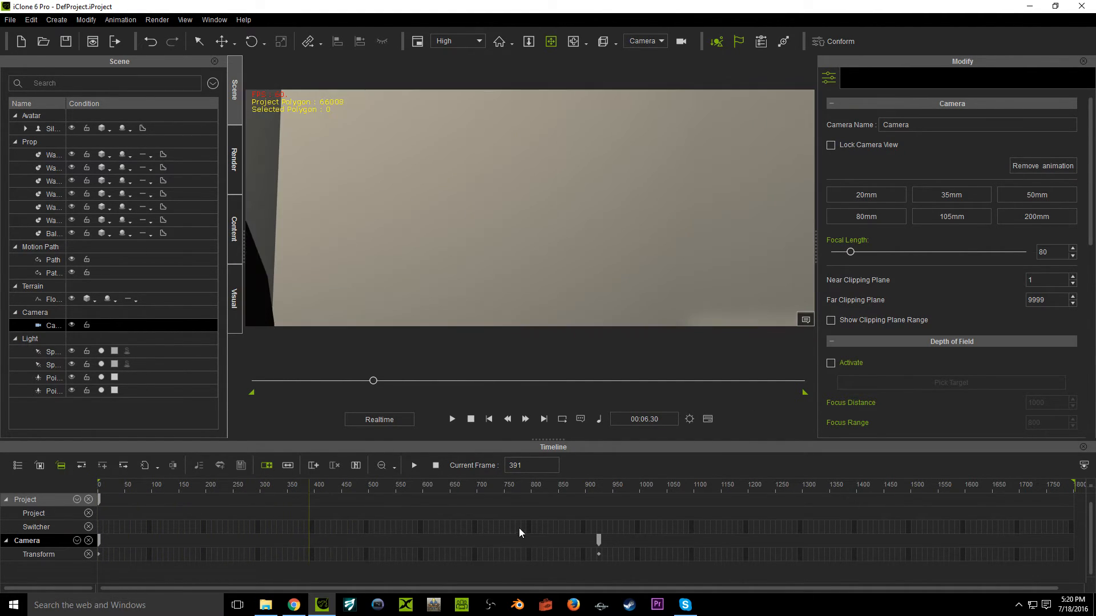
left_click(598, 538)
key("Delete")
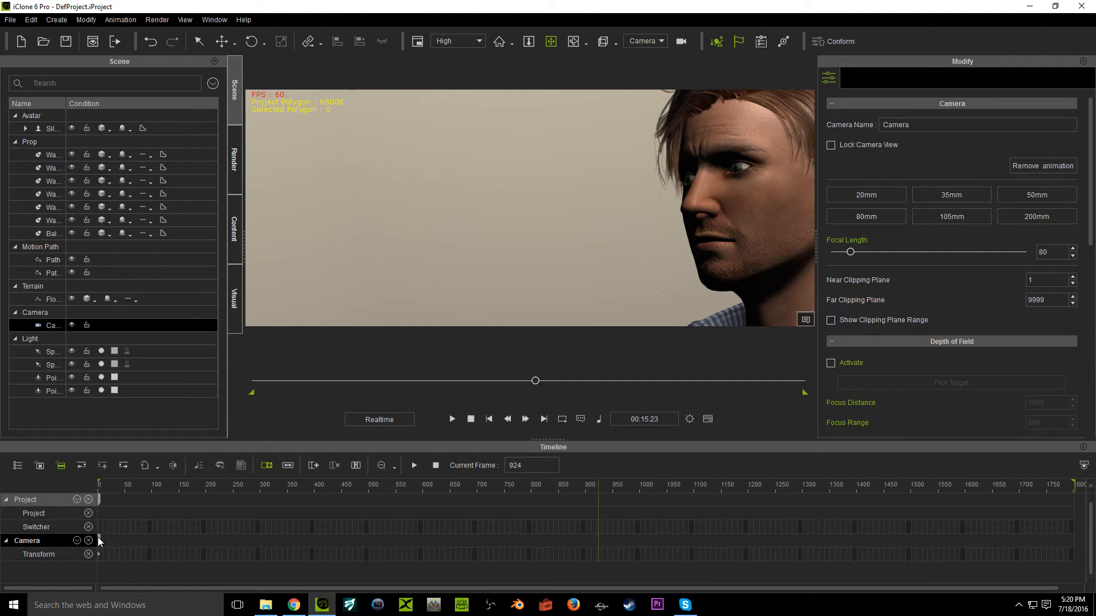
Orbit the camera around the ball to face the character from the front at frame 1 and widen the shot
left_click(99, 540)
left_click(740, 238)
right_click_drag(594, 230, 636, 264)
scroll(636, 264, "down", 3)
Play to frame 447 and reframe the camera on the character's front with the doorway behind him
key("space")
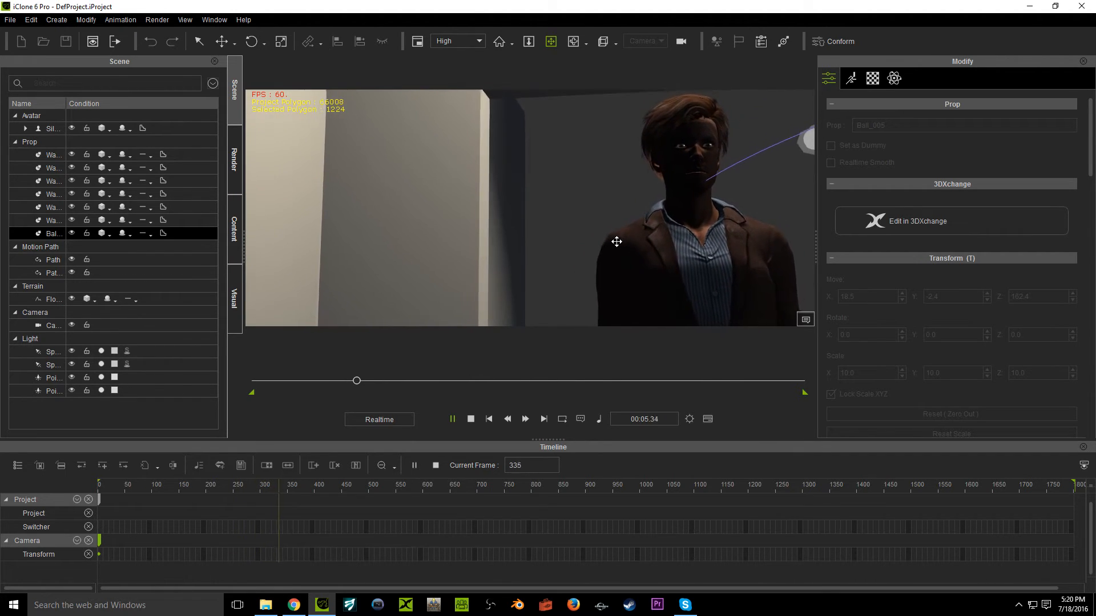
key("space")
key("space")
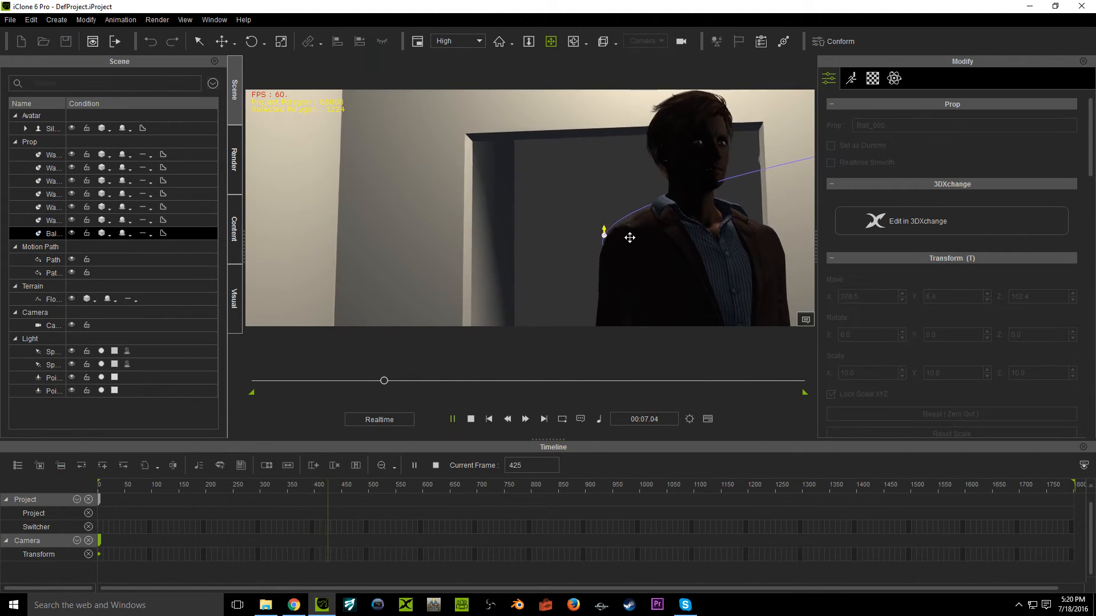
key("space")
left_click_drag(668, 223, 641, 223)
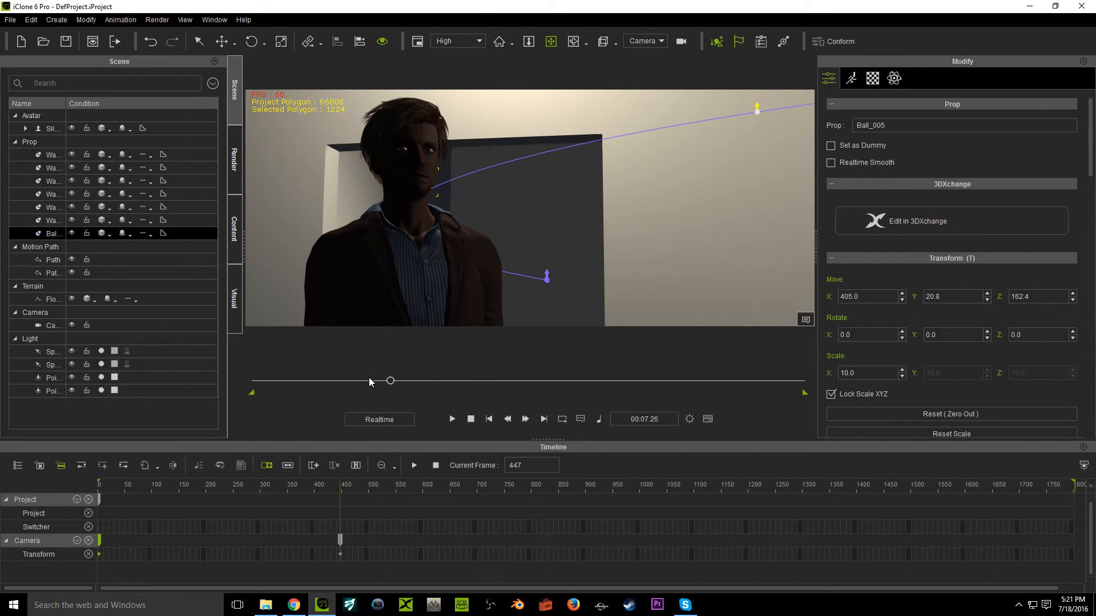
Play back the shot to about frame 553, and again from frame 379 to frame 473, to review the camera move
left_click_drag(387, 382, 284, 385)
key("space")
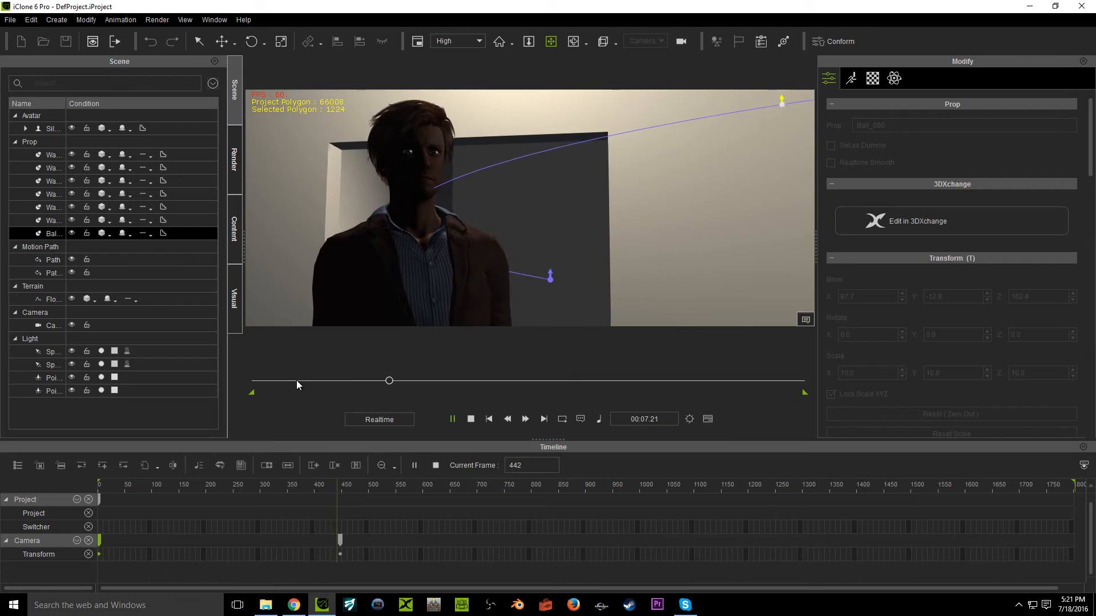
key("space")
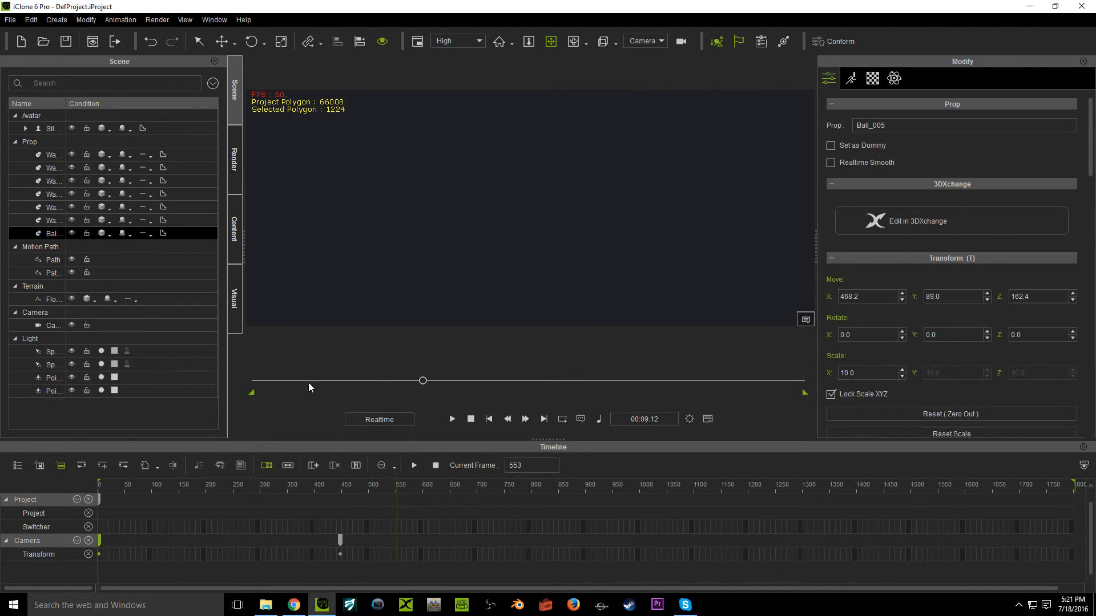
left_click_drag(404, 387, 367, 393)
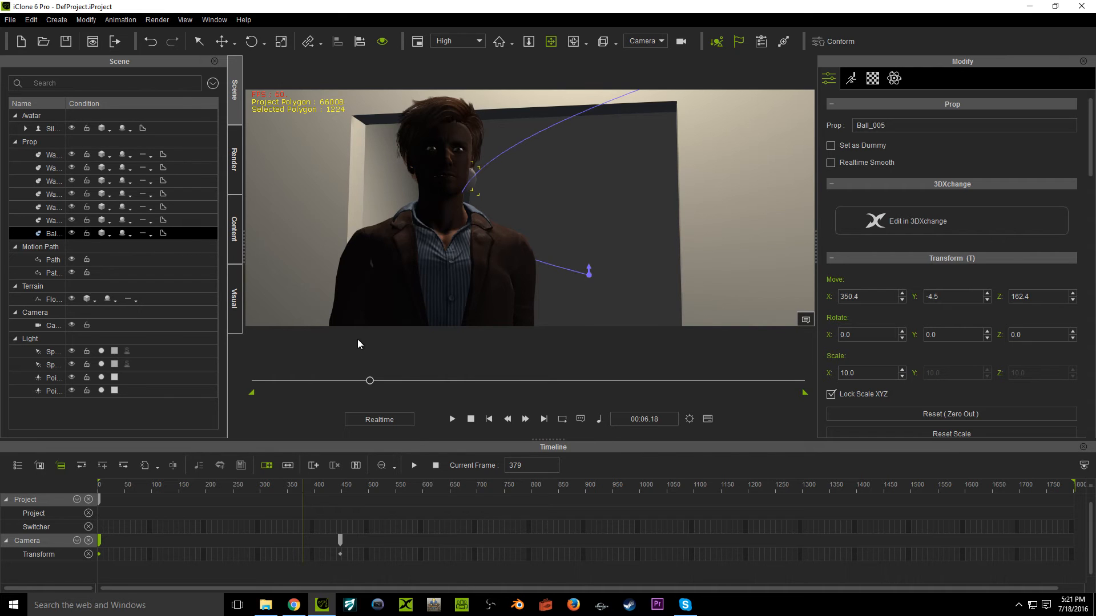
key("space")
key("space")
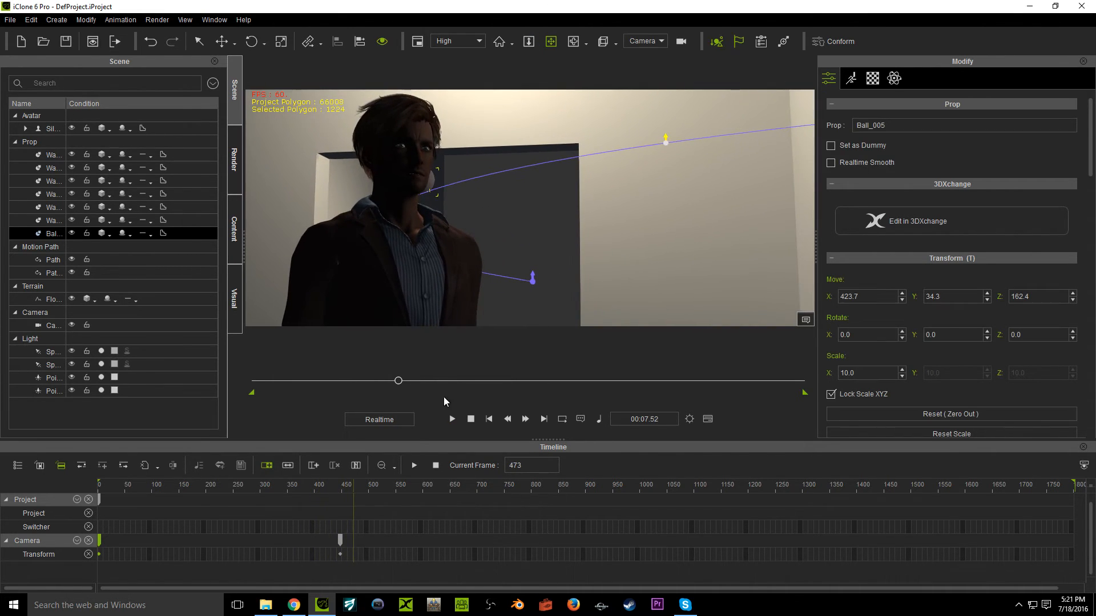
Move to frame 163 and reframe the camera closer on the character's face and chest
left_click_drag(400, 381, 304, 381)
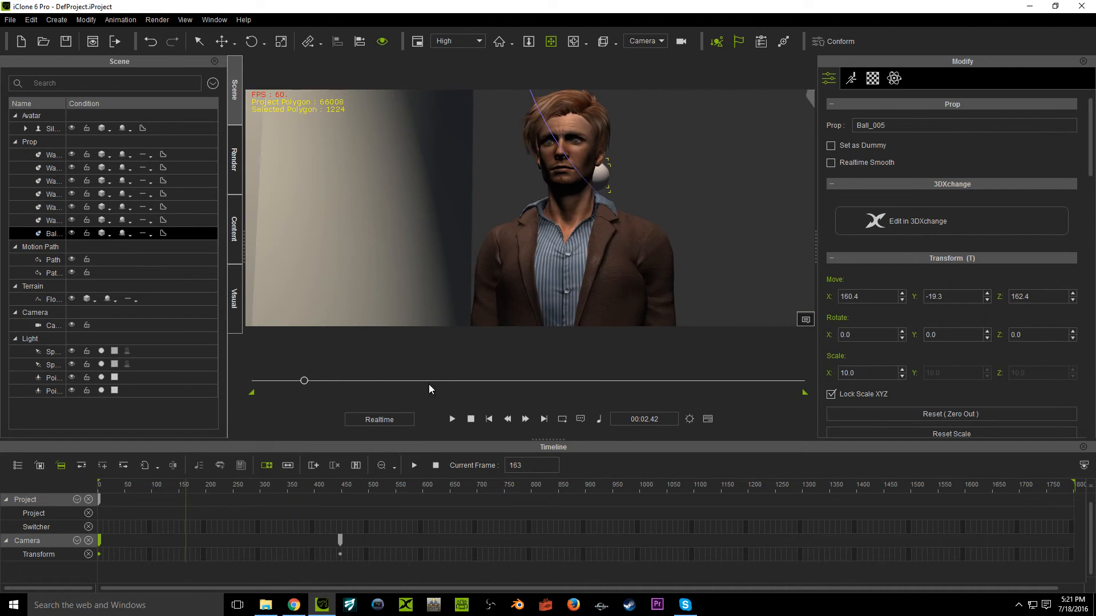
left_click_drag(469, 301, 471, 260)
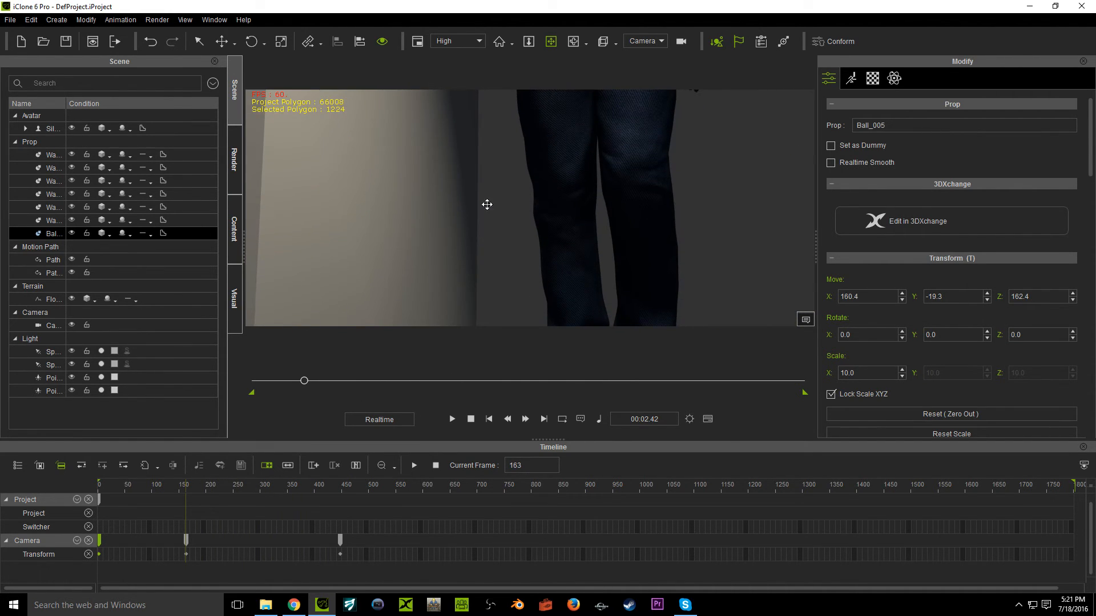
left_click_drag(486, 204, 488, 360)
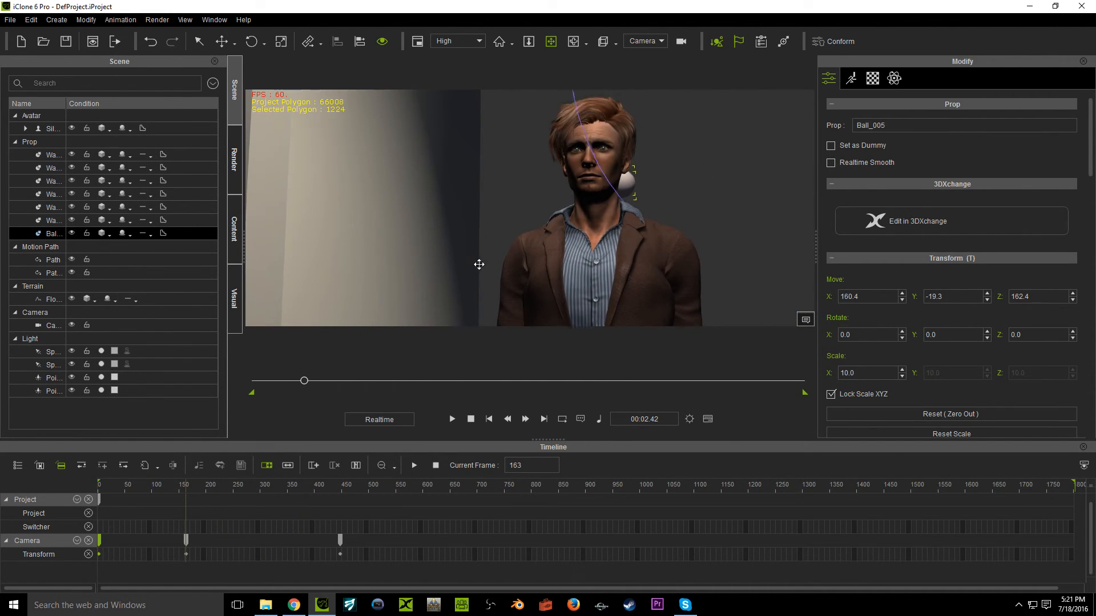
scroll(479, 255, "up", 2)
left_click_drag(525, 200, 531, 255)
scroll(559, 261, "up", 2)
Play back from frame 163 to about frame 524 to review the frontal camera move
key("space")
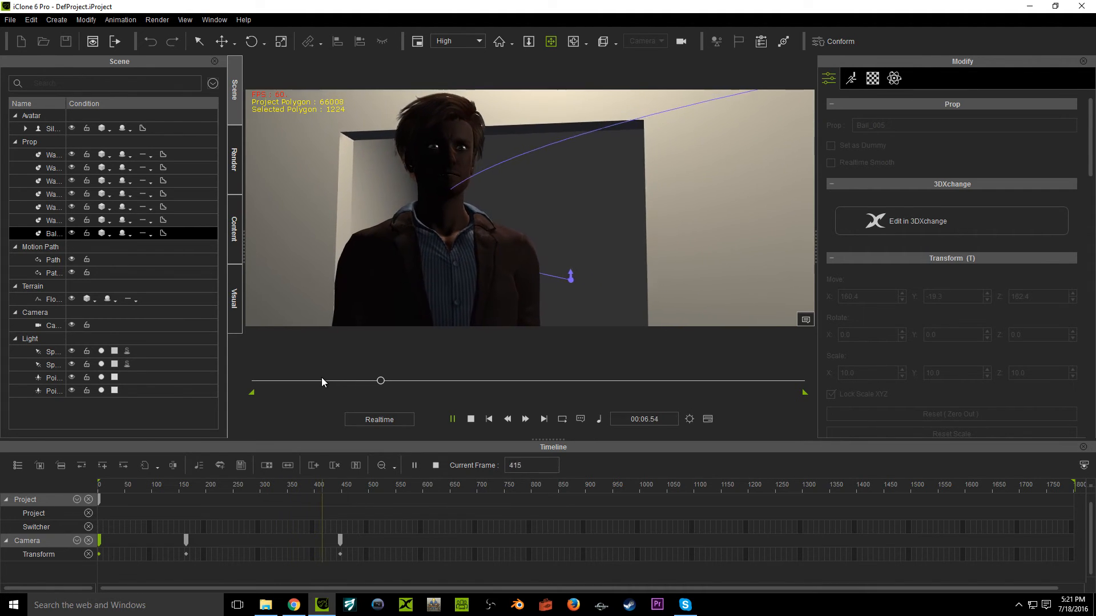
key("space")
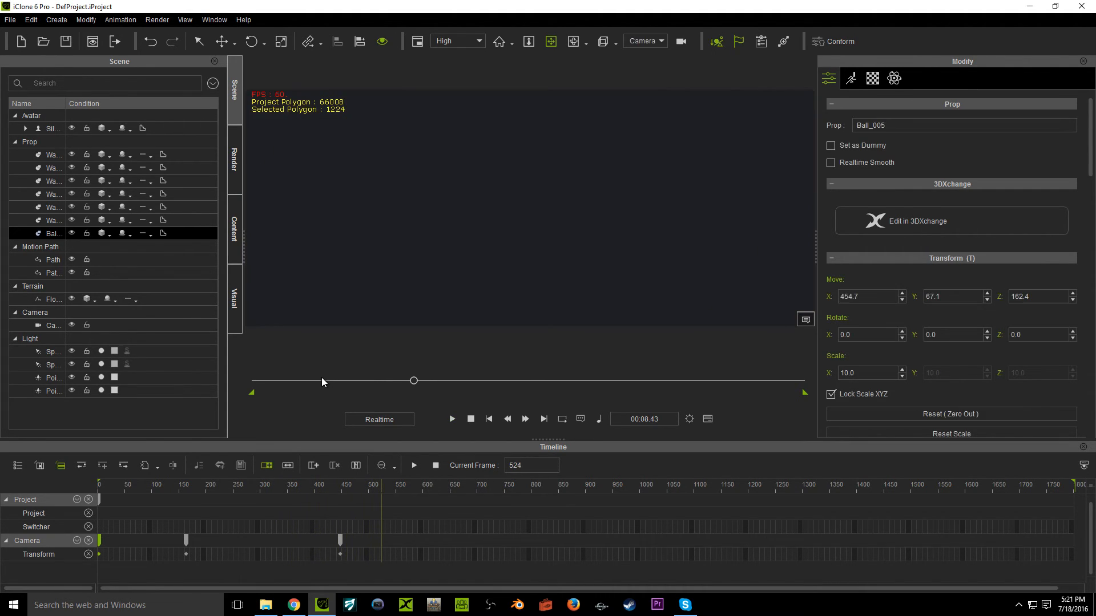
left_click_drag(413, 381, 321, 381)
Delete the camera keys at frames 163 and 447
left_click(186, 540)
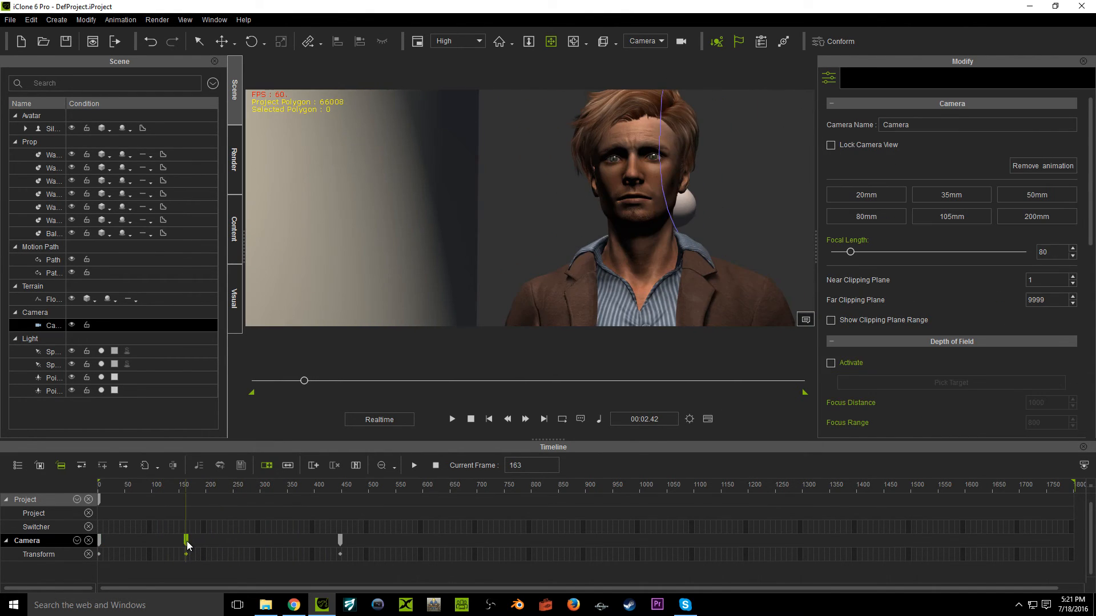
key("Delete")
left_click(342, 536)
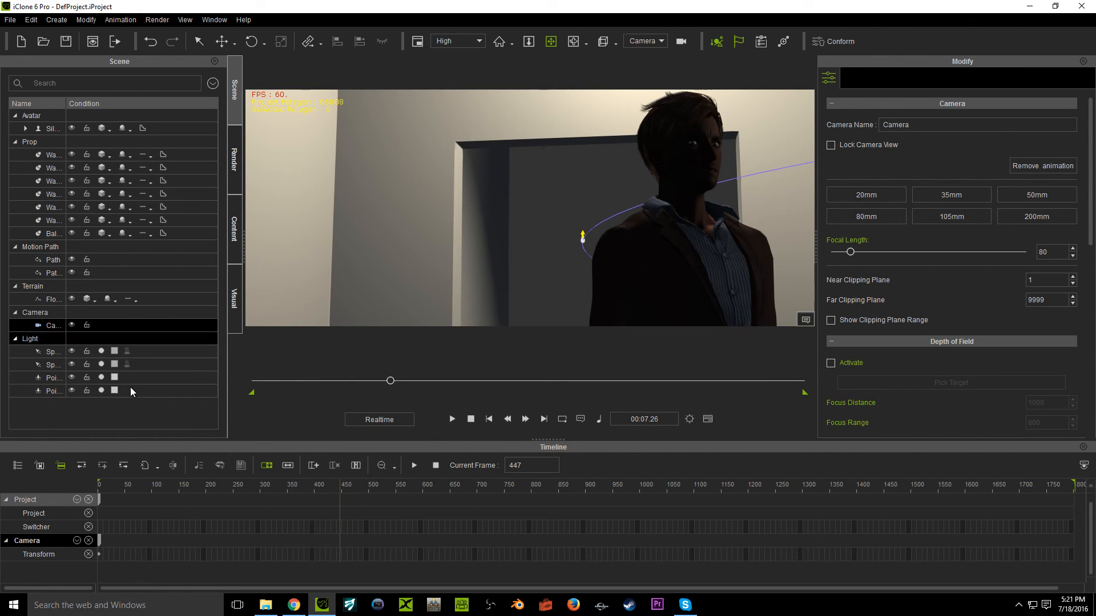
Return to frame 1, orbit the camera around the ball in front of the character, and play to about frame 79
left_click_drag(390, 381, 255, 380)
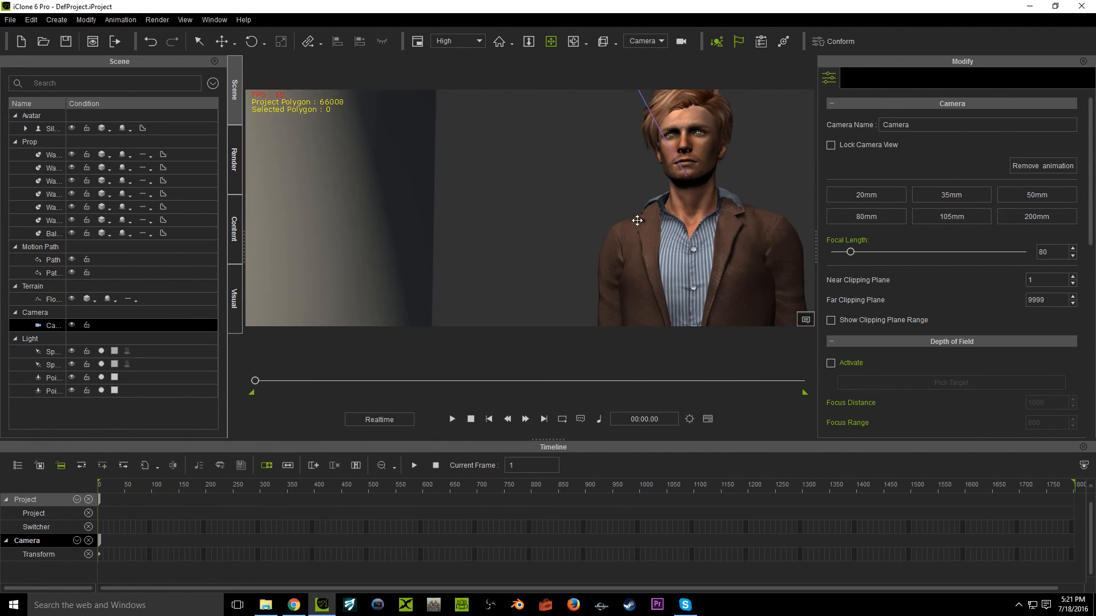
left_click_drag(707, 179, 786, 275)
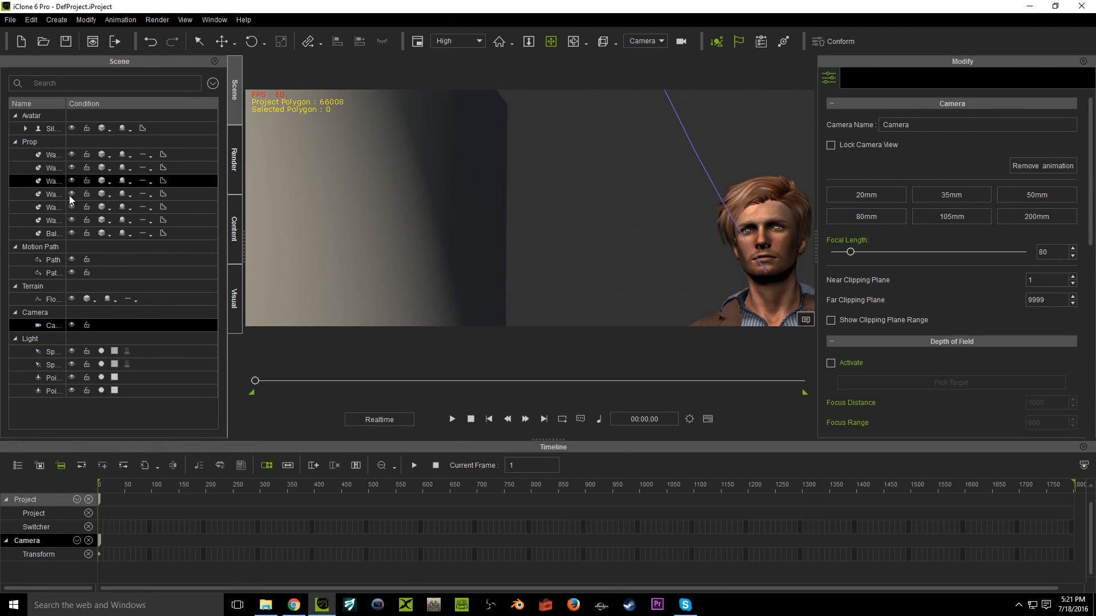
left_click(47, 236)
right_click_drag(682, 205, 559, 280)
key("space")
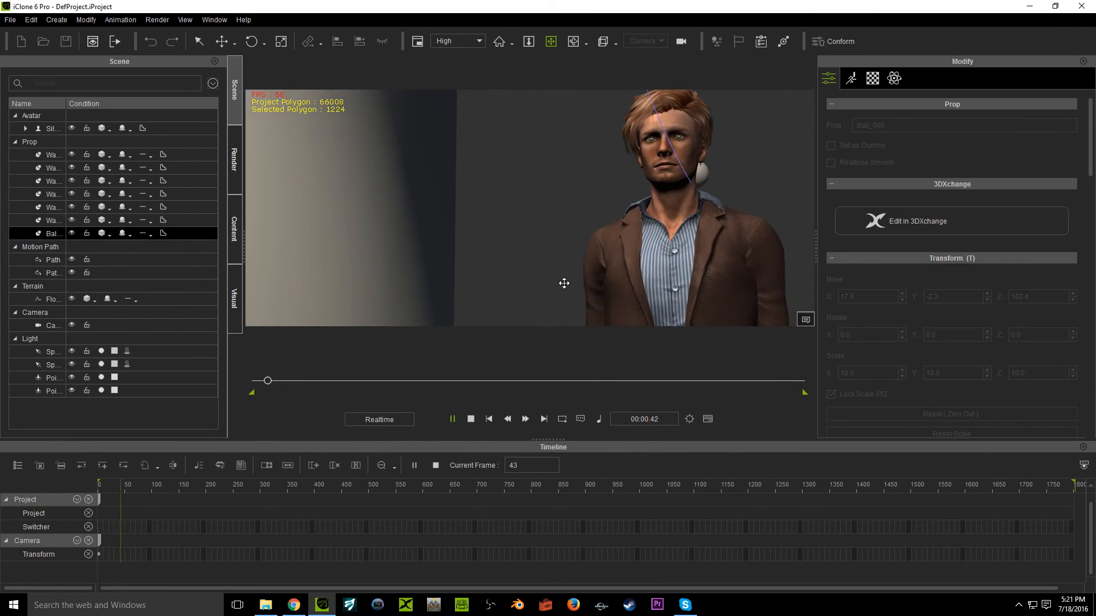
key("space")
Shift the camera's starting key to frame 131 and delete it
left_click(100, 540)
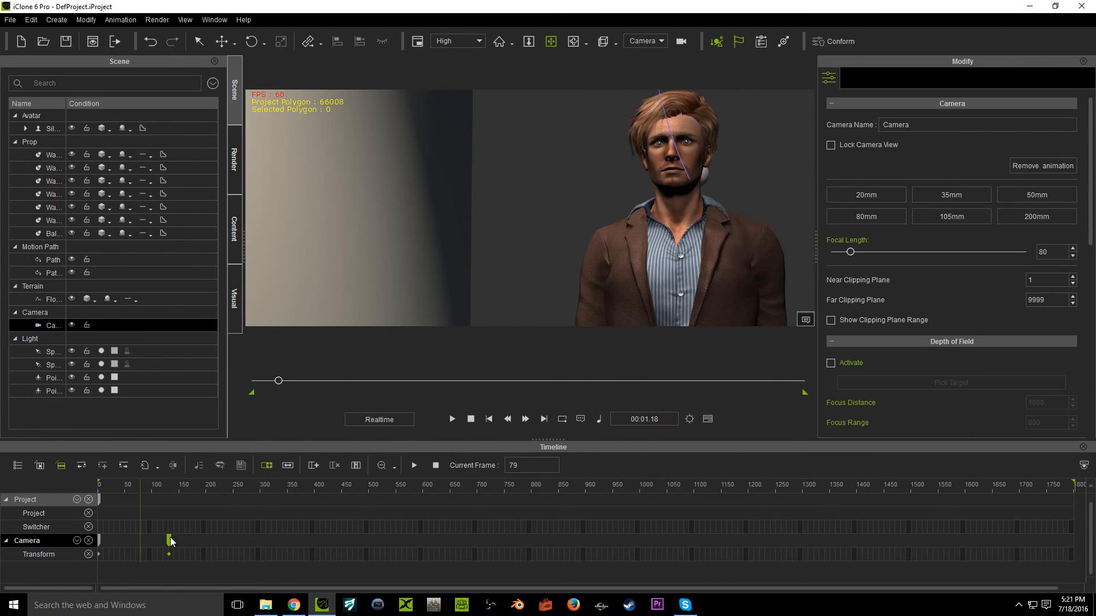
left_click(169, 538)
key("Delete")
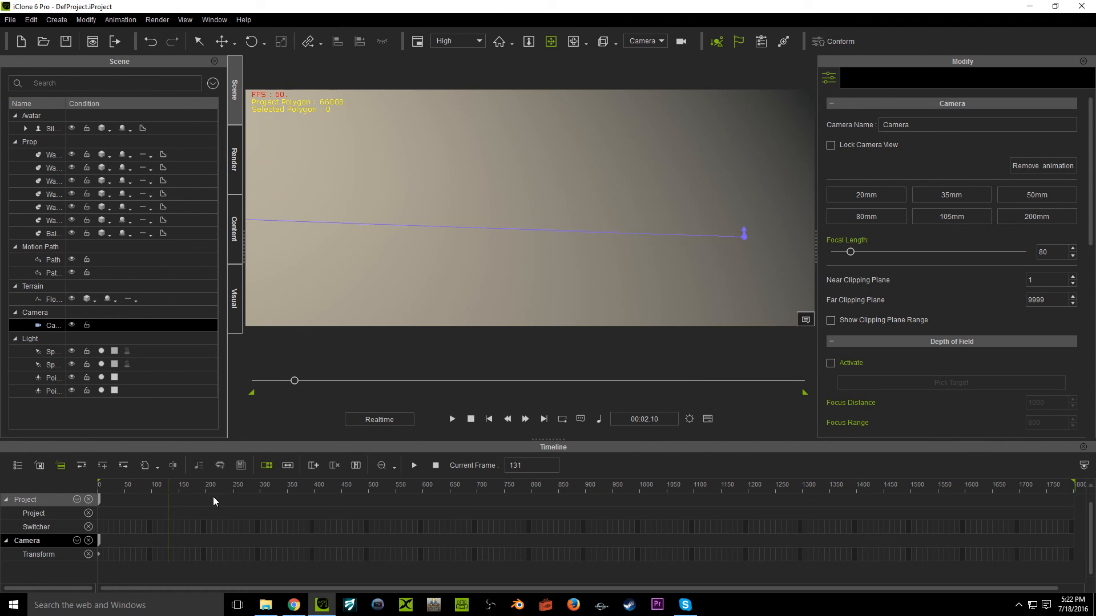
Return to frame 1 and link the camera to the ball behind the character's neck
left_click_drag(166, 487, 77, 477)
key("space")
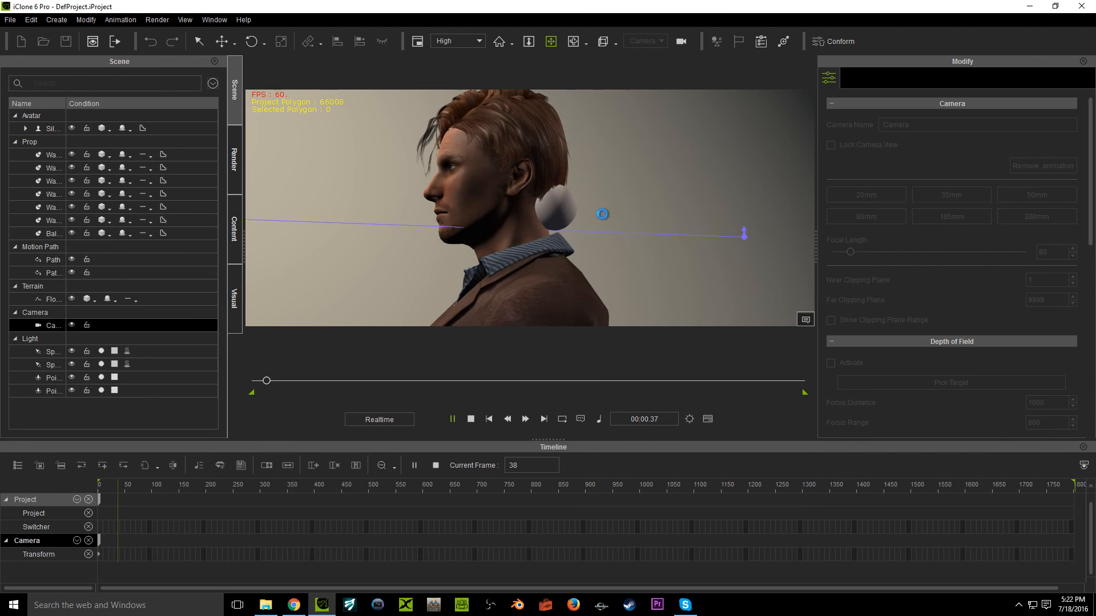
right_click(568, 193)
mouse_move(599, 223)
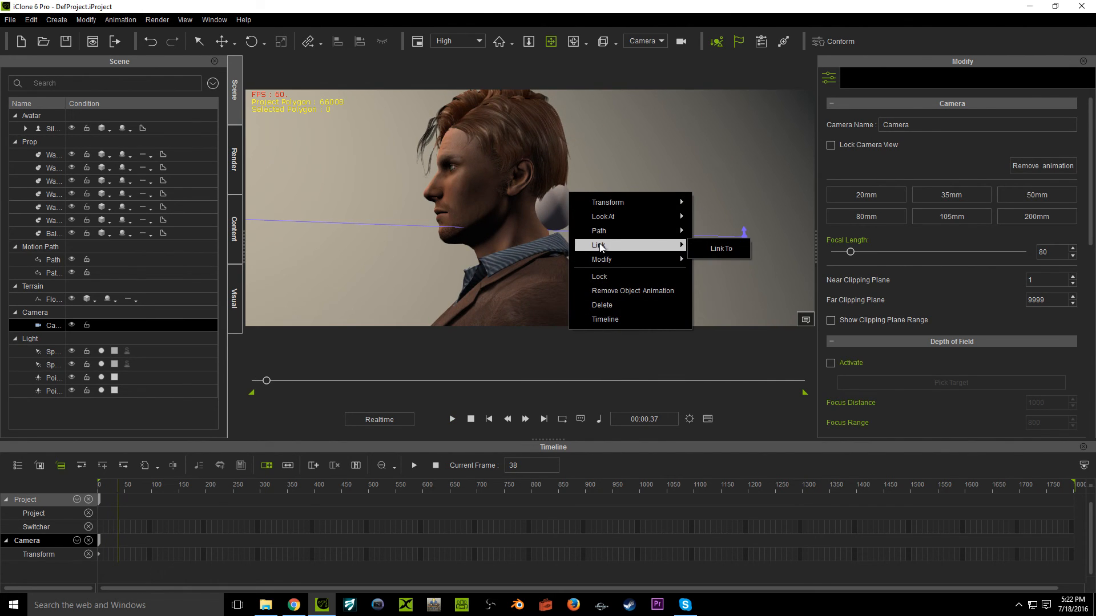
left_click_drag(114, 479, 65, 485)
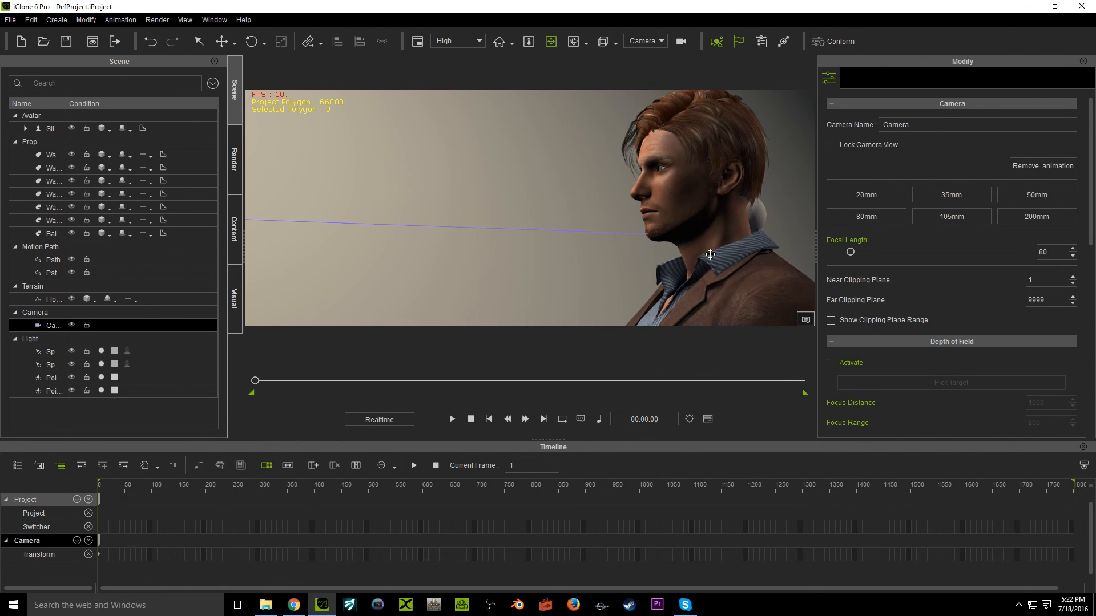
right_click(695, 198)
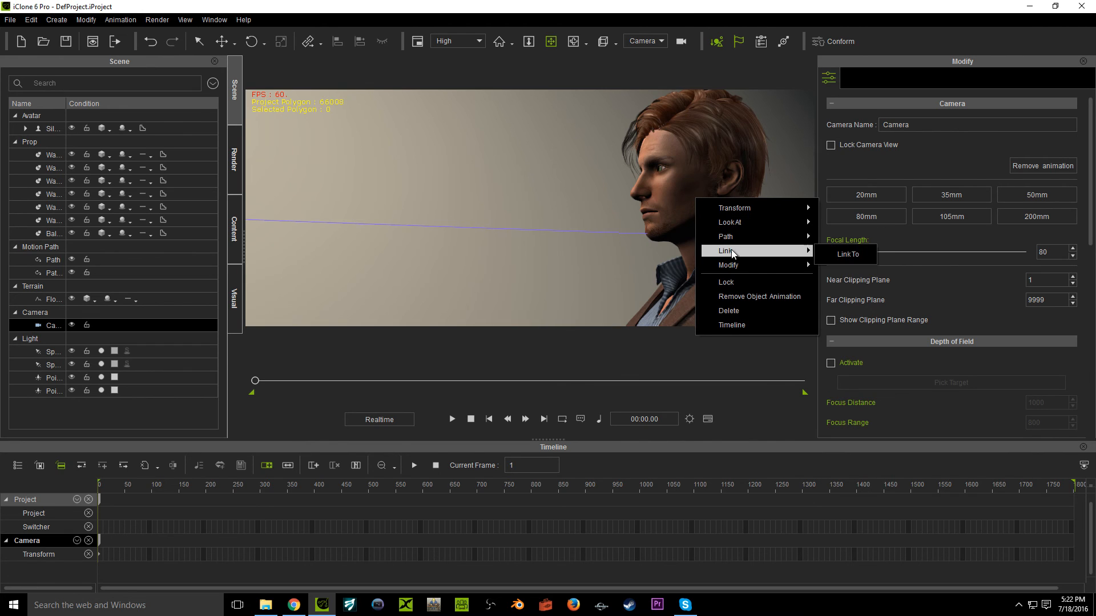
left_click(842, 254)
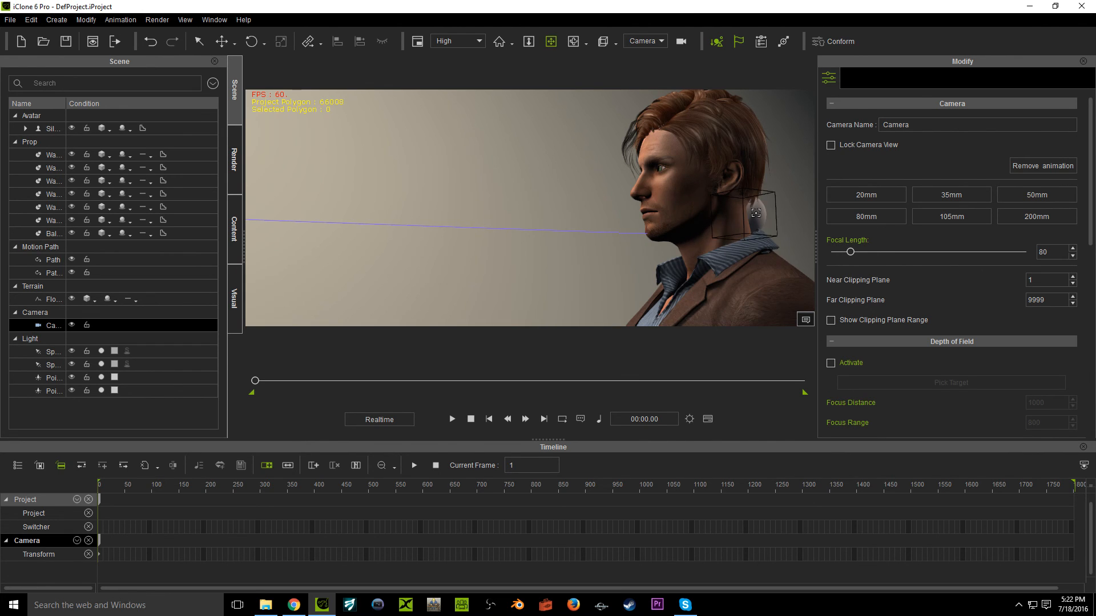
left_click(755, 213)
Play to frame 588 and reframe the camera to a medium frontal shot of the character's head and torso
key("space")
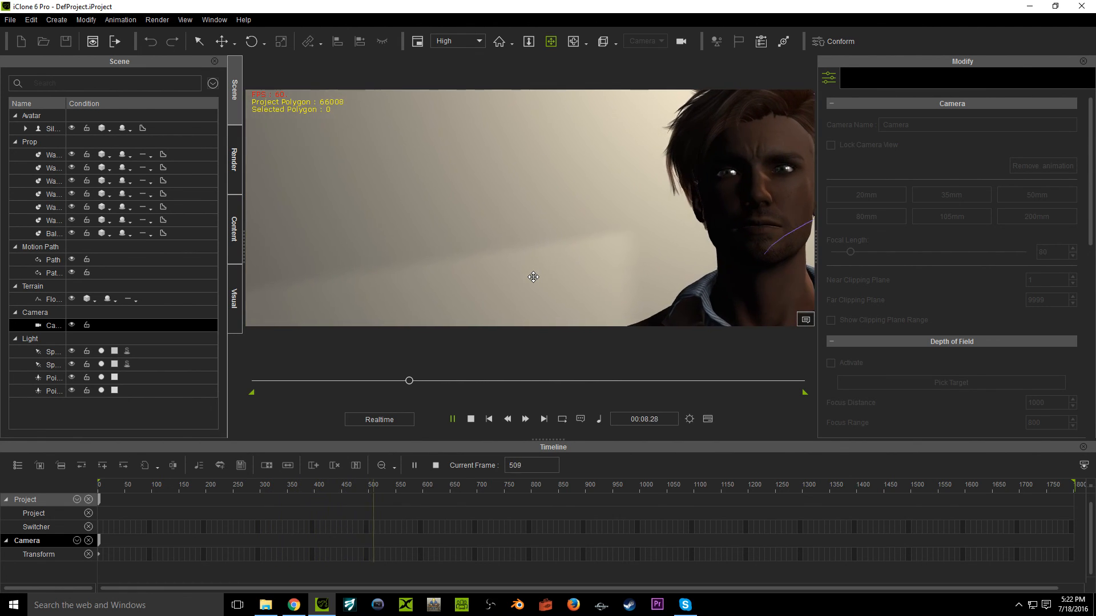
key("space")
left_click_drag(585, 250, 562, 255)
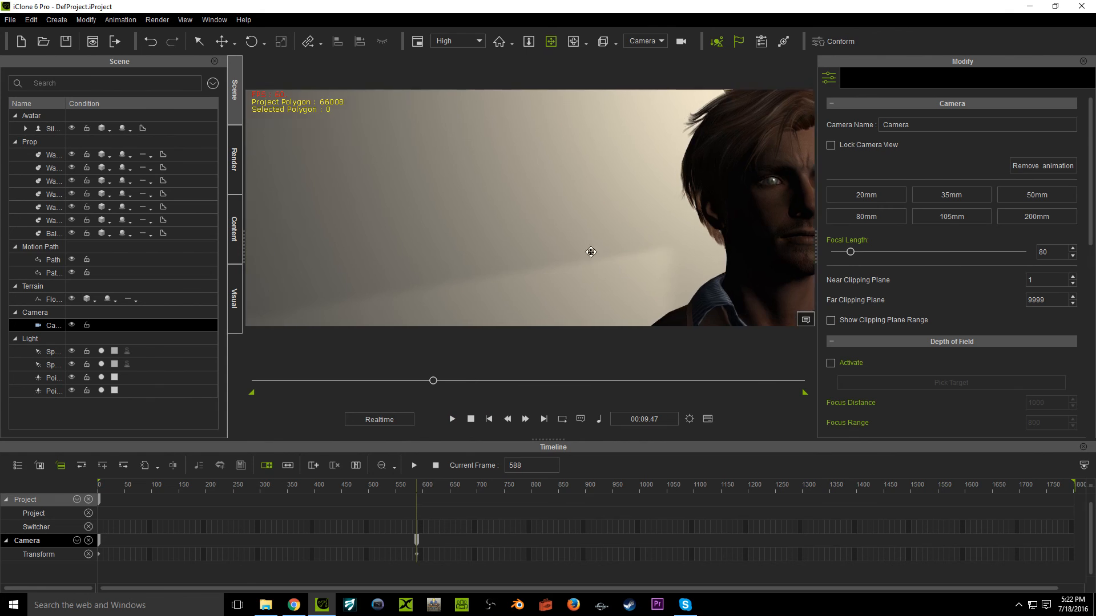
scroll(606, 244, "down", 5)
left_click_drag(439, 111, 639, 208)
scroll(645, 221, "up", 3)
scroll(645, 221, "down", 3)
scroll(645, 221, "up", 3)
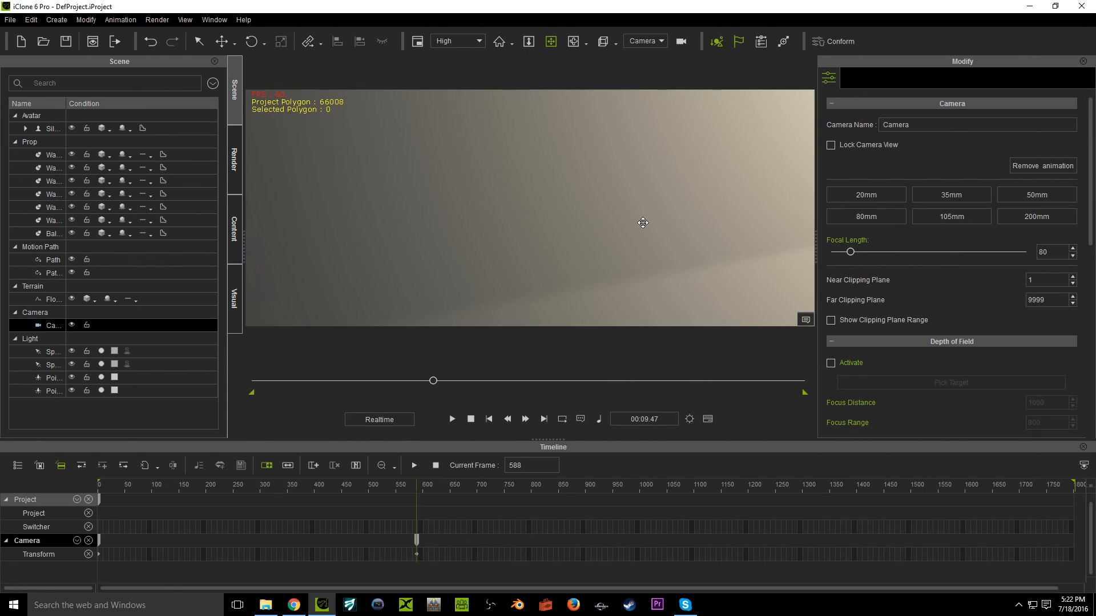
scroll(642, 222, "down", 3)
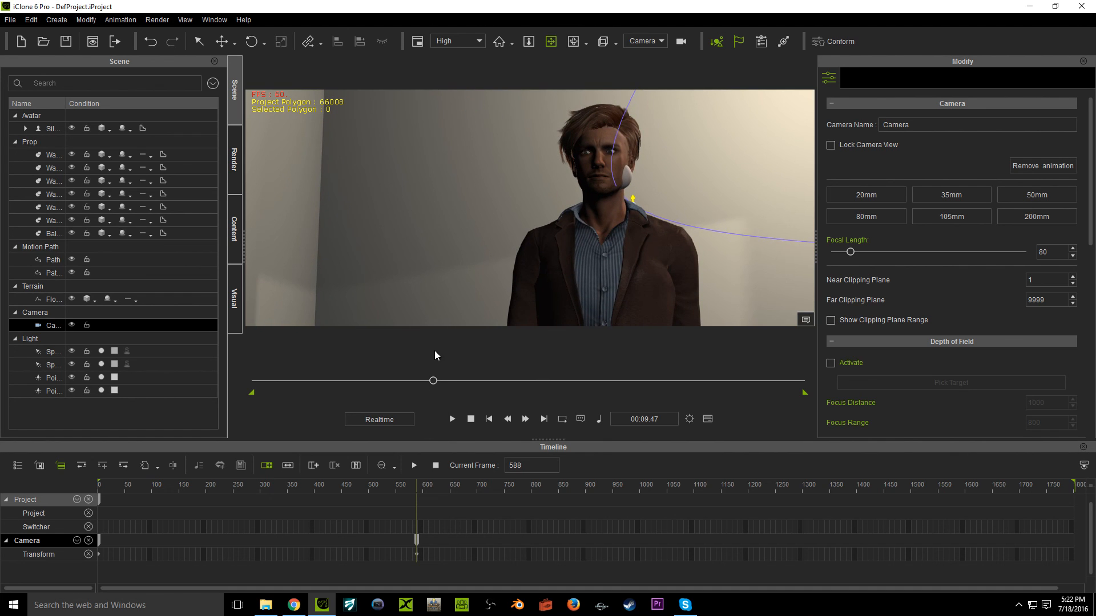
Play back the stretch leading up to the camera key at frame 588 to review the swing around the character
left_click_drag(433, 380, 317, 400)
key("space")
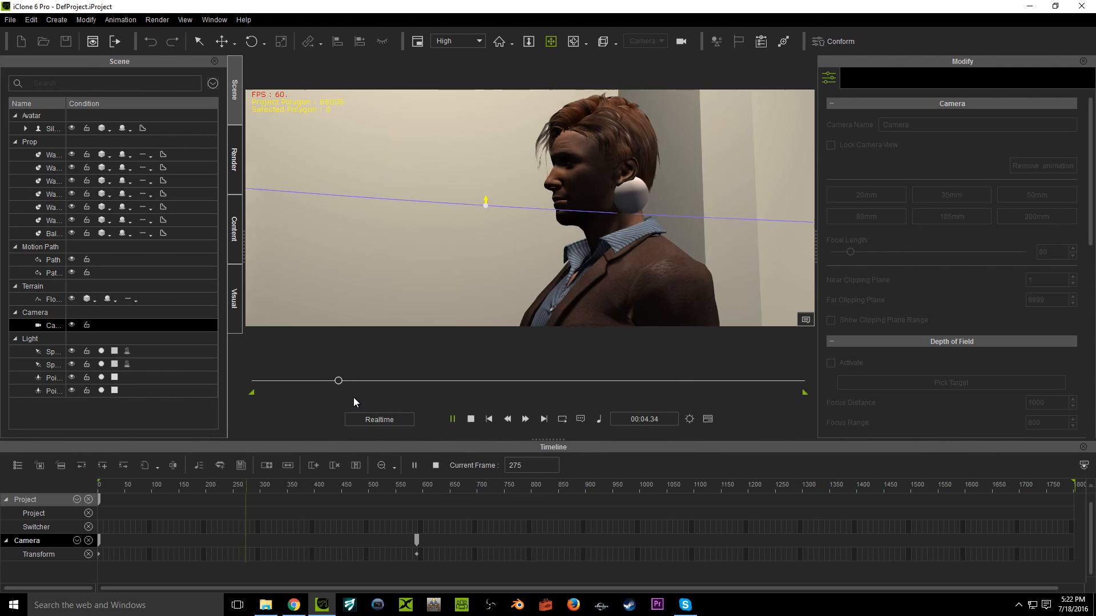